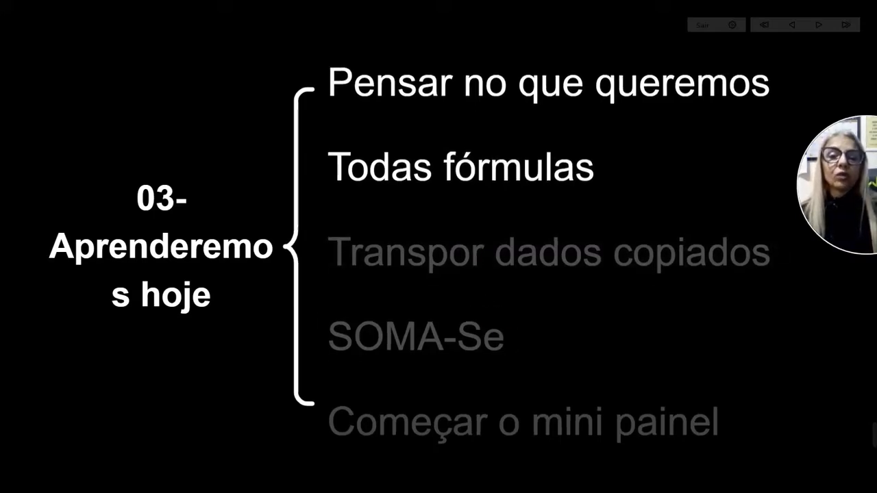
End the mind map presentation and switch to the VIDEO 02.xlsx workbook in Excel
key("Right")
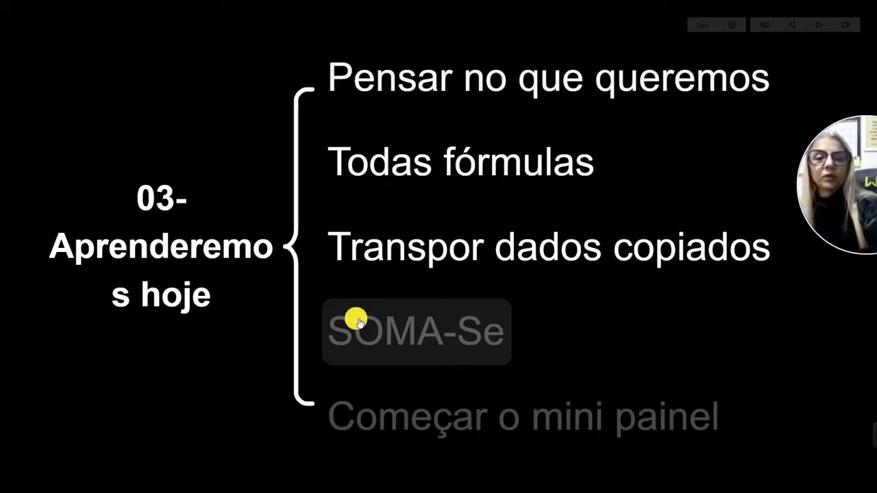
key("Escape")
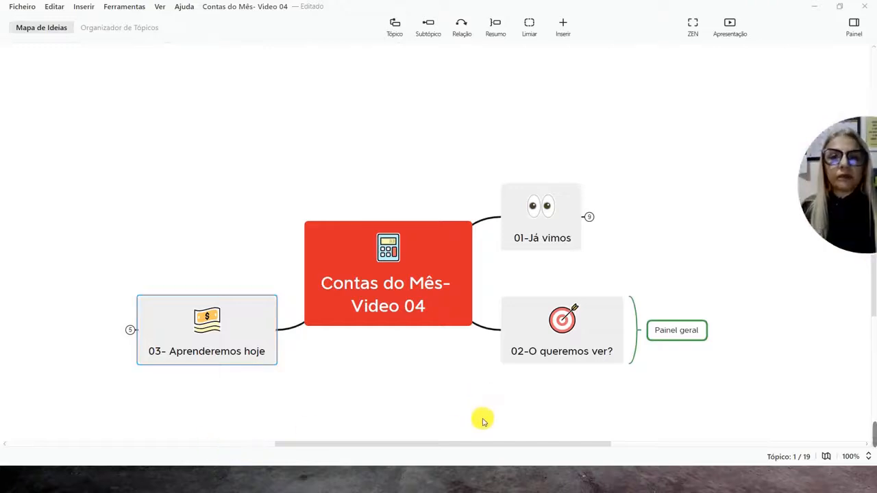
key("super+Tab")
left_click(263, 203)
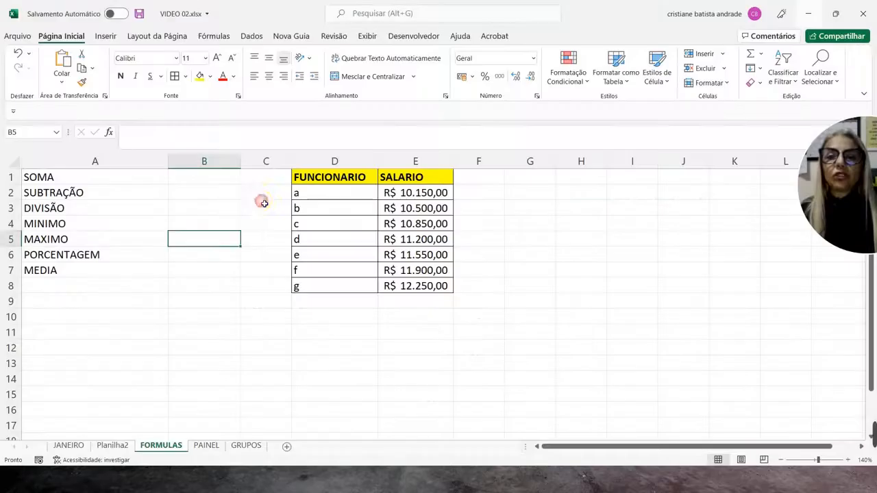
Widen column A of the FORMULAS sheet slightly and select the operation names in A1:A7
left_click(252, 286)
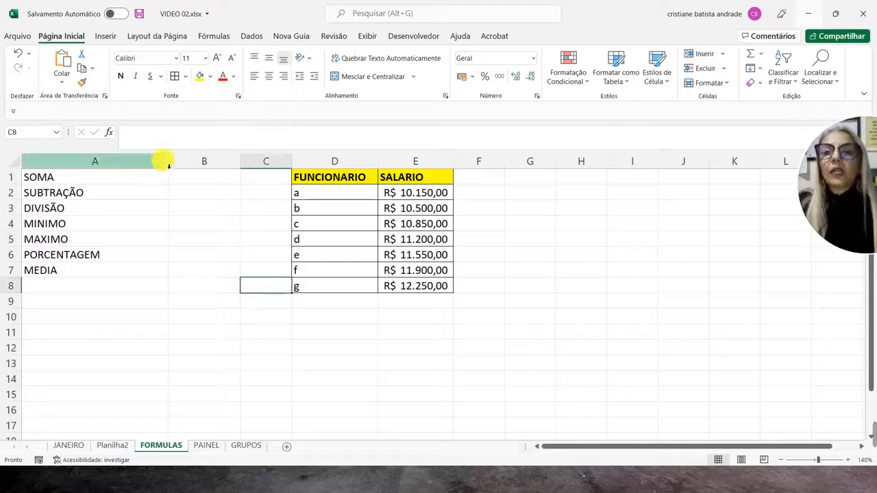
left_click_drag(168, 161, 176, 162)
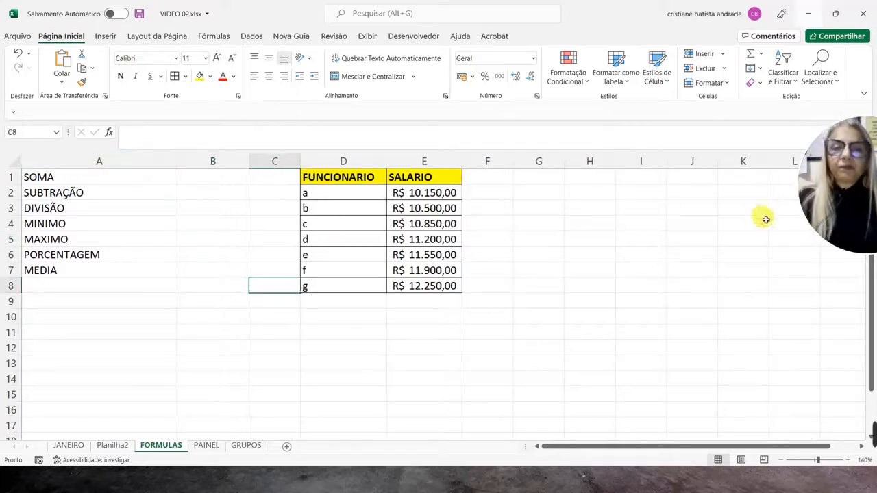
left_click_drag(847, 184, 711, 326)
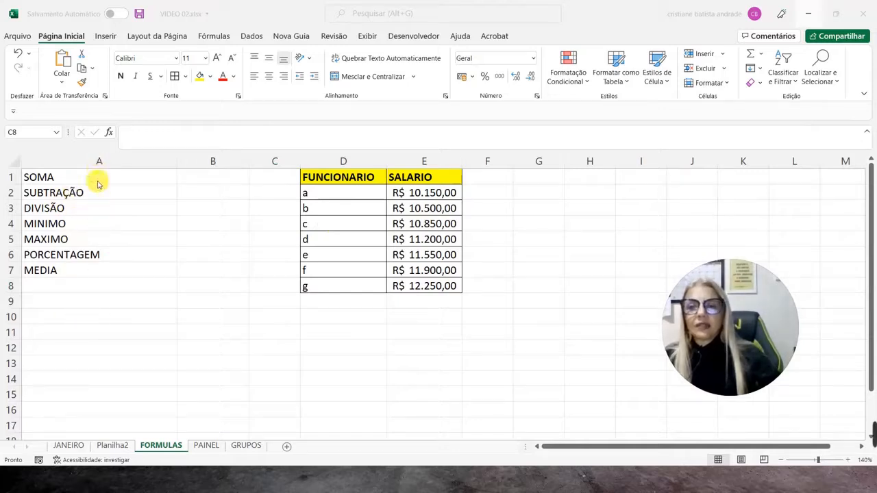
left_click_drag(96, 184, 94, 278)
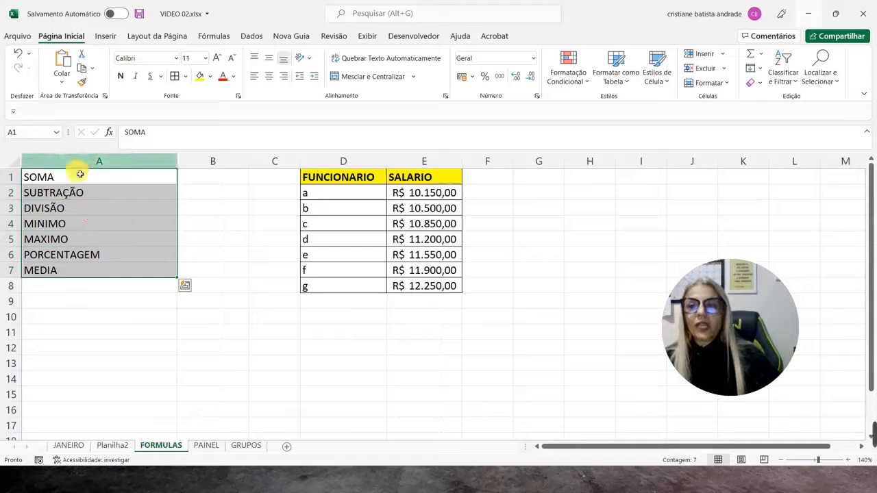
Examine the JANEIRO sheet's VALOR column, the sorting and filtering options and the formula behind the TOTAL in D10
left_click(68, 445)
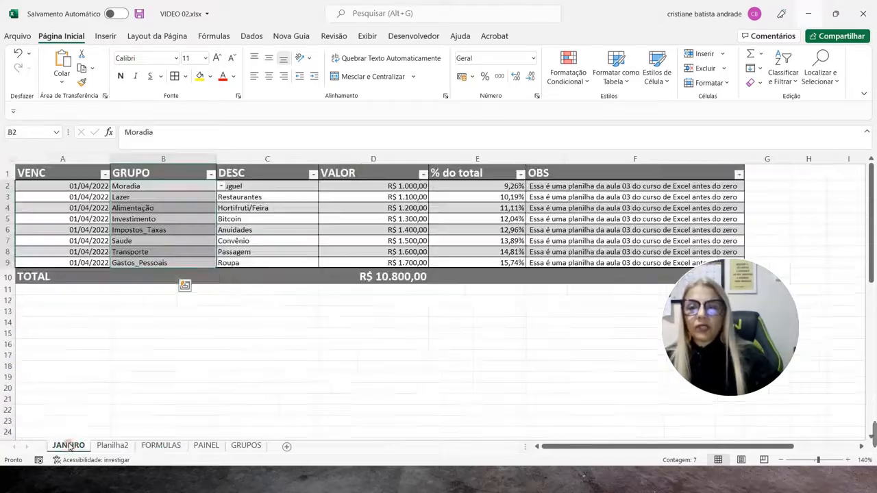
left_click(366, 282)
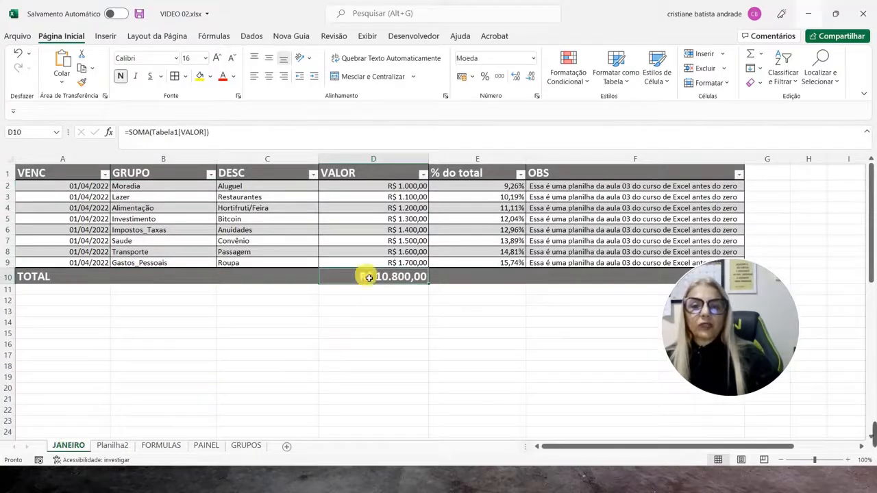
left_click(369, 233)
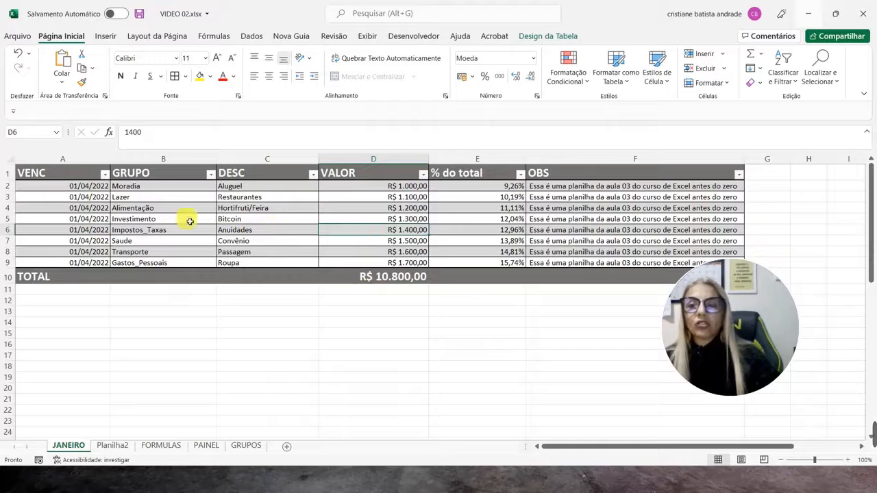
left_click(783, 76)
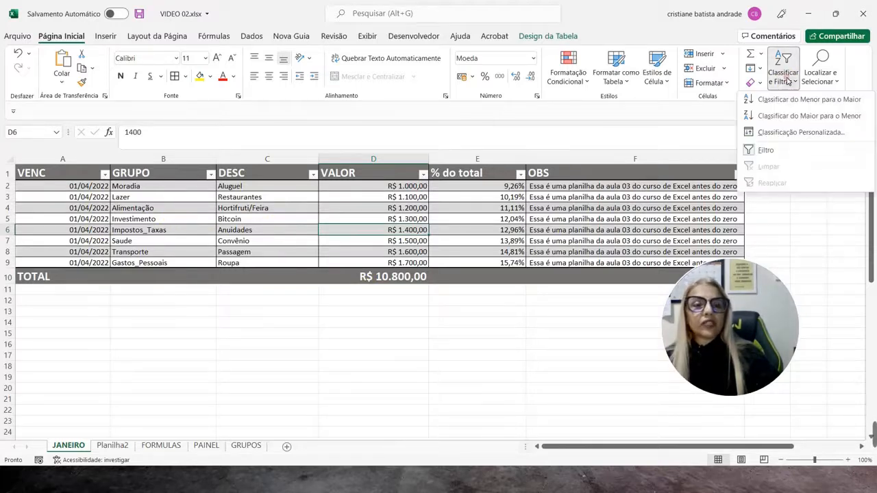
left_click(410, 221)
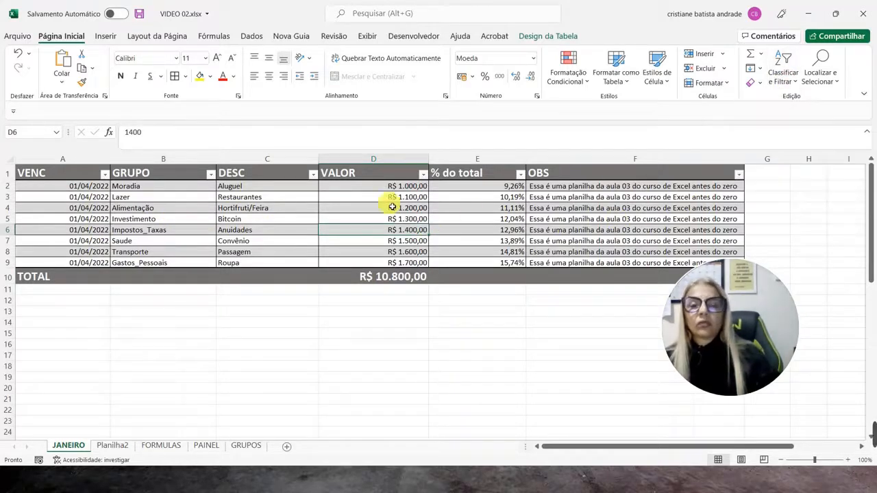
left_click(387, 207)
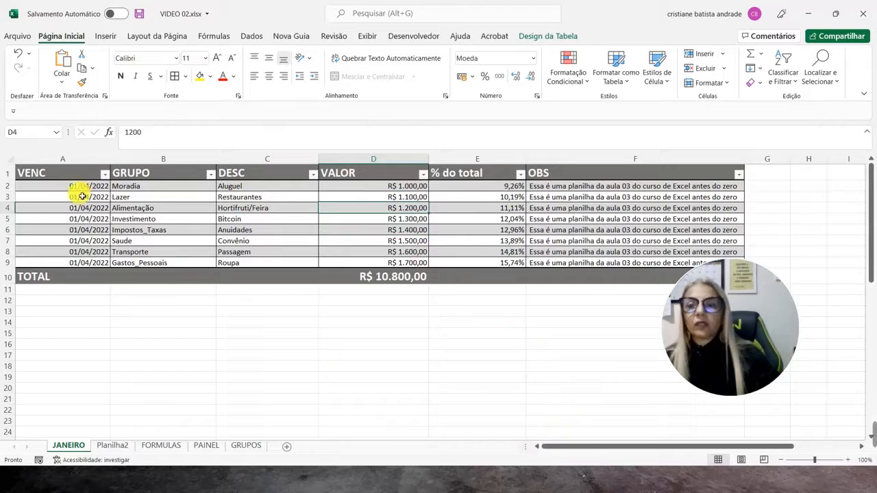
left_click_drag(80, 197, 83, 252)
left_click_drag(420, 189, 417, 279)
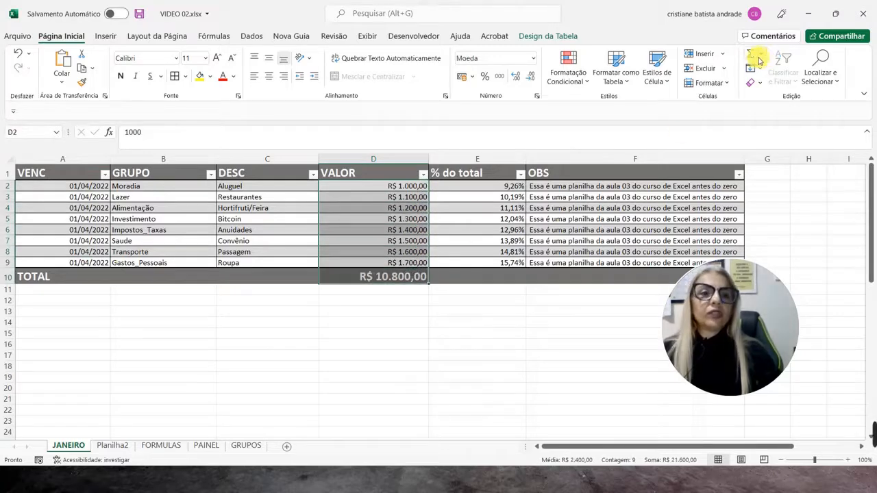
left_click(392, 277)
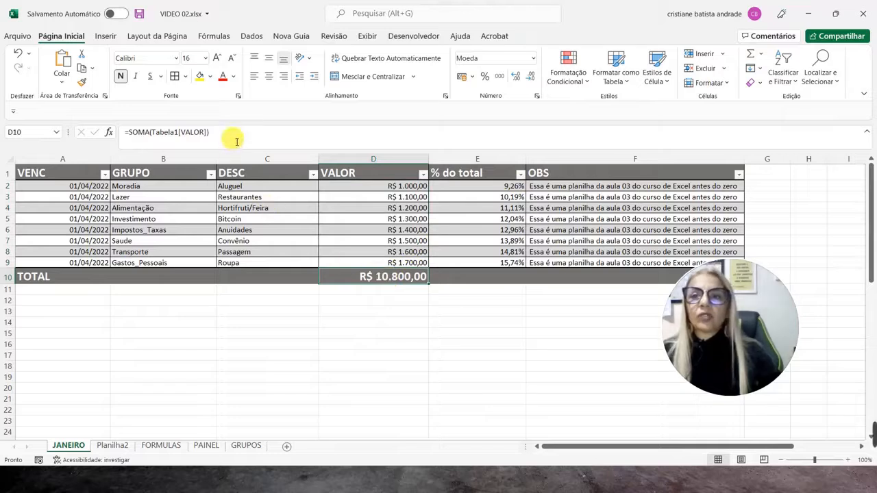
left_click_drag(236, 141, 116, 127)
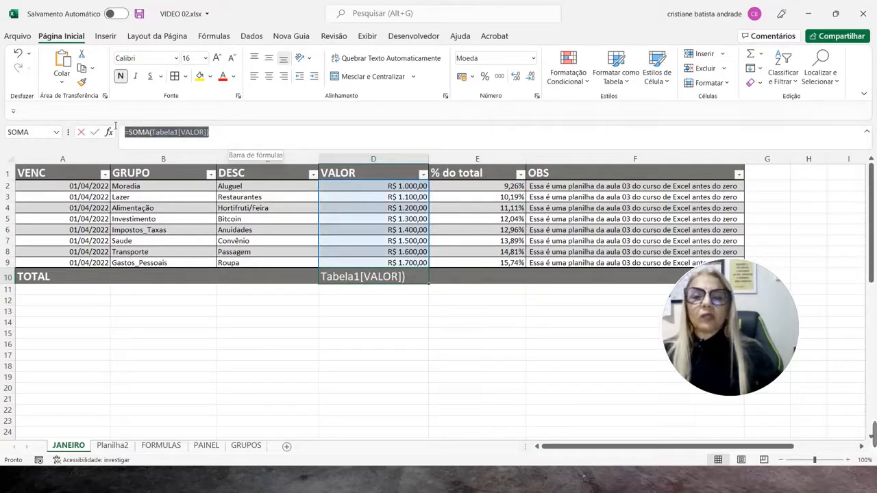
key("Escape")
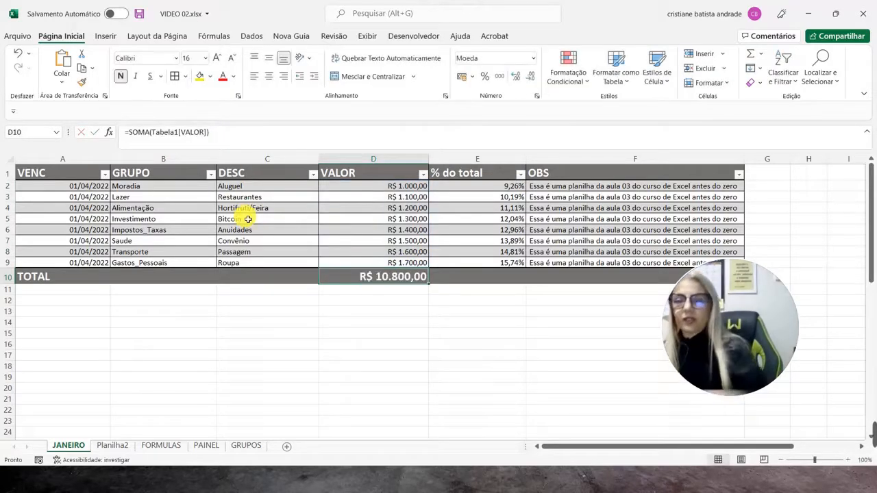
Return to the FORMULAS sheet and dismiss the incoming chat notification
left_click(113, 446)
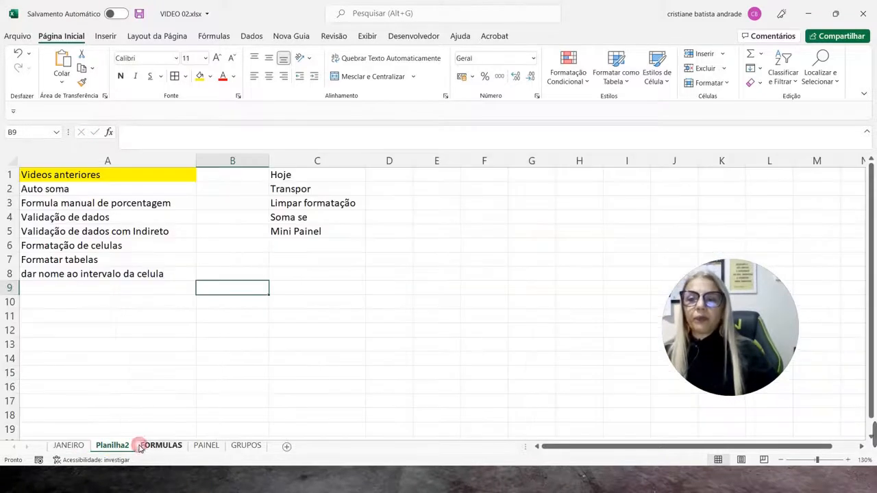
left_click(143, 446)
left_click(118, 182)
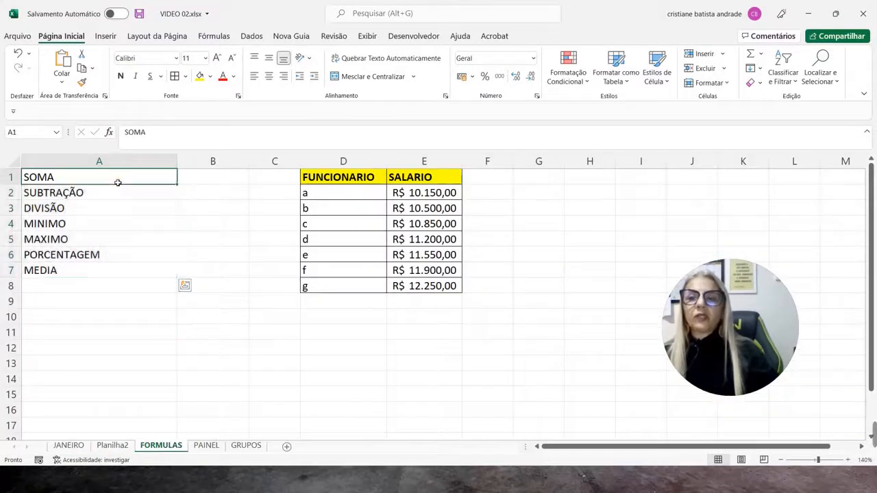
left_click(191, 185)
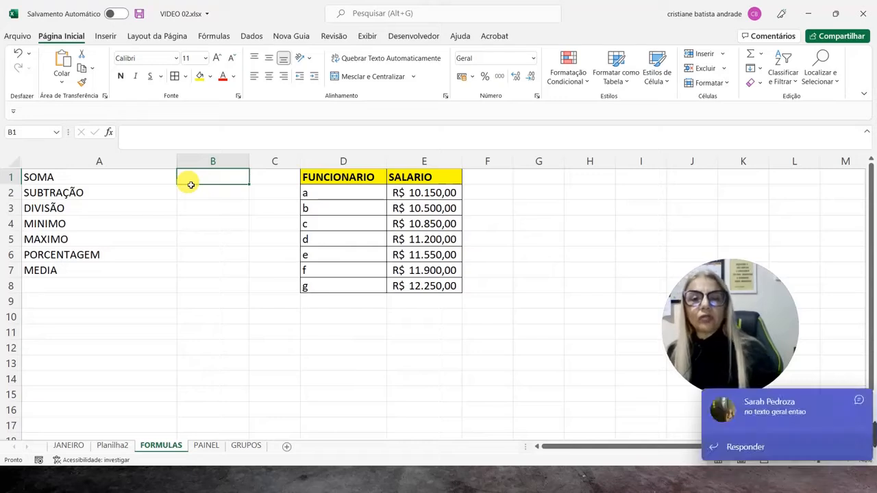
left_click(861, 402)
Enter the manual addition formula =E2+E3+E4+E6 in cell B1, next to SOMA
left_click(213, 180)
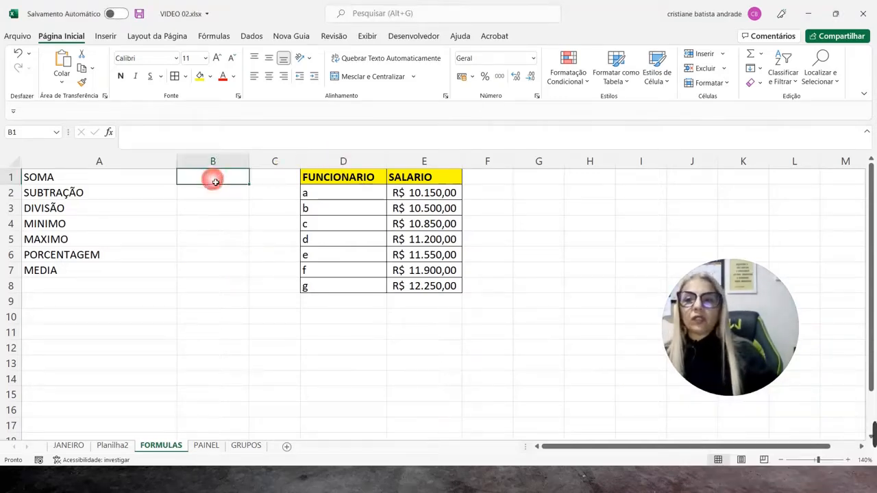
type("=")
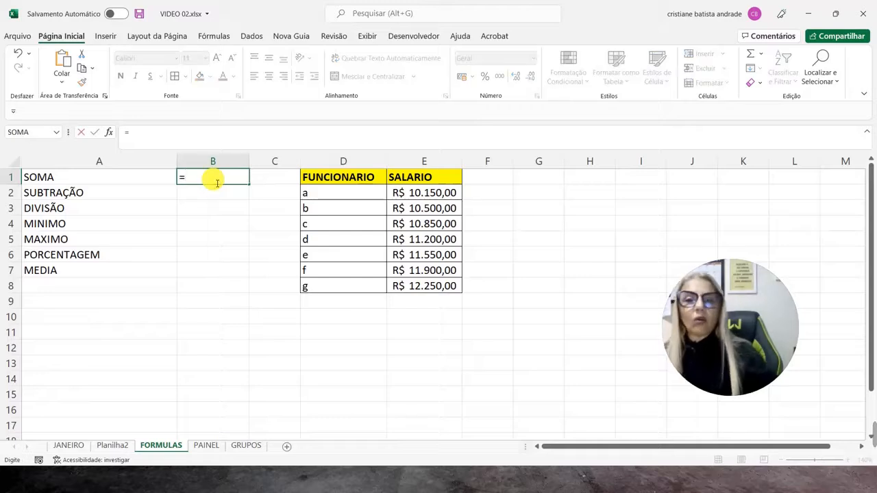
left_click(425, 195)
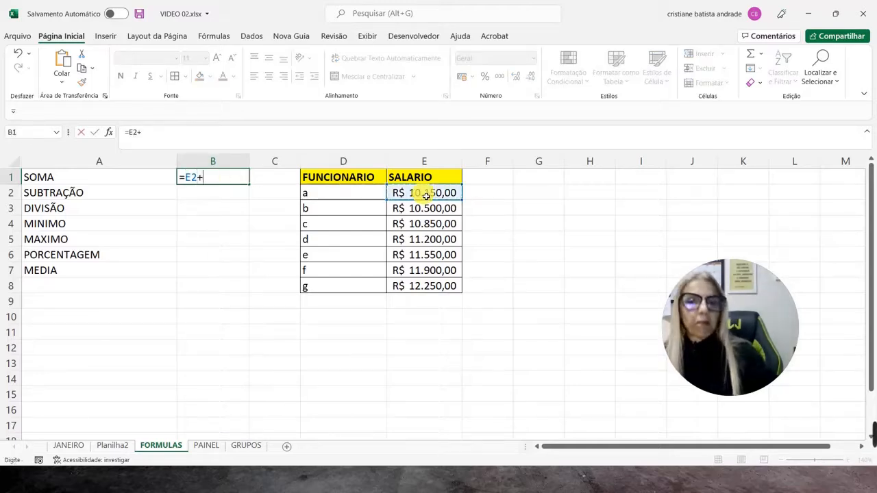
type("+")
left_click(423, 214)
type("+")
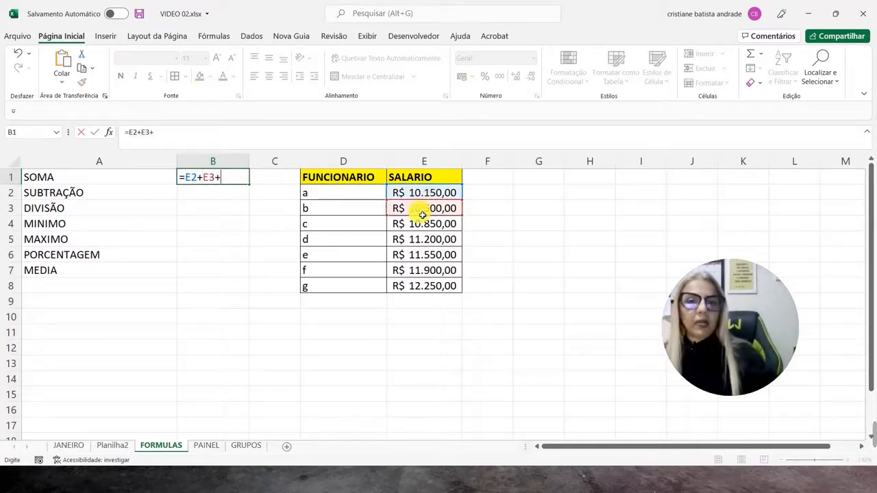
left_click(418, 225)
type("+")
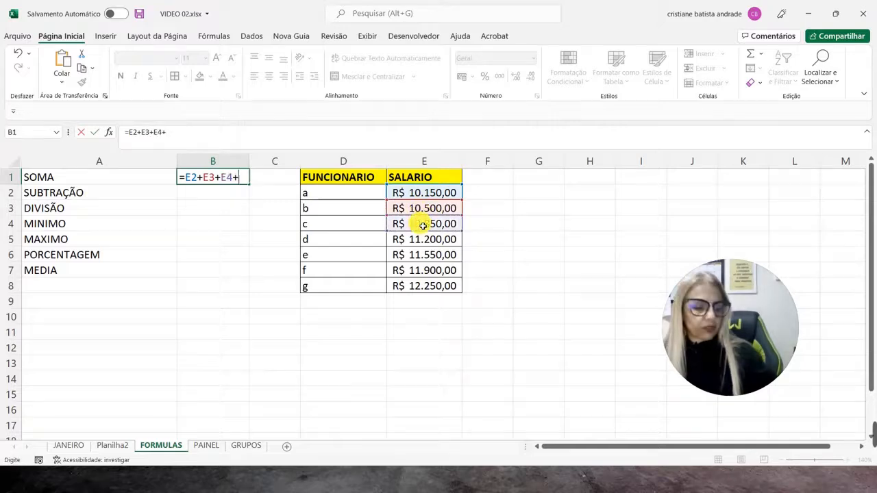
left_click(442, 257)
key("Return")
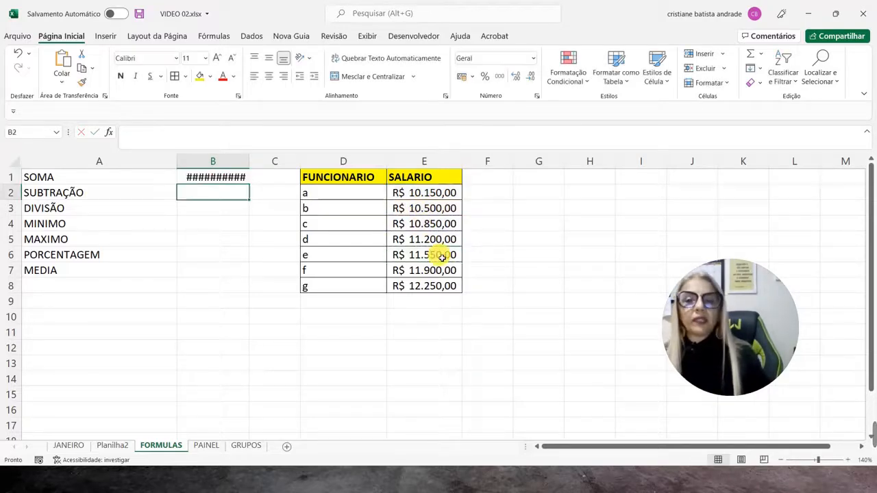
Fit column B to its contents and replace the manual addition in B1 with =SOMA(E2:E8)
double_click(250, 162)
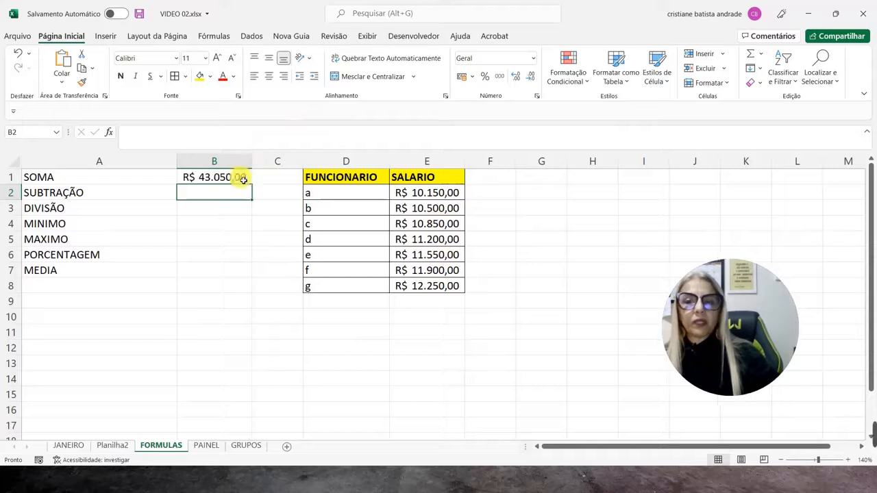
left_click(242, 176)
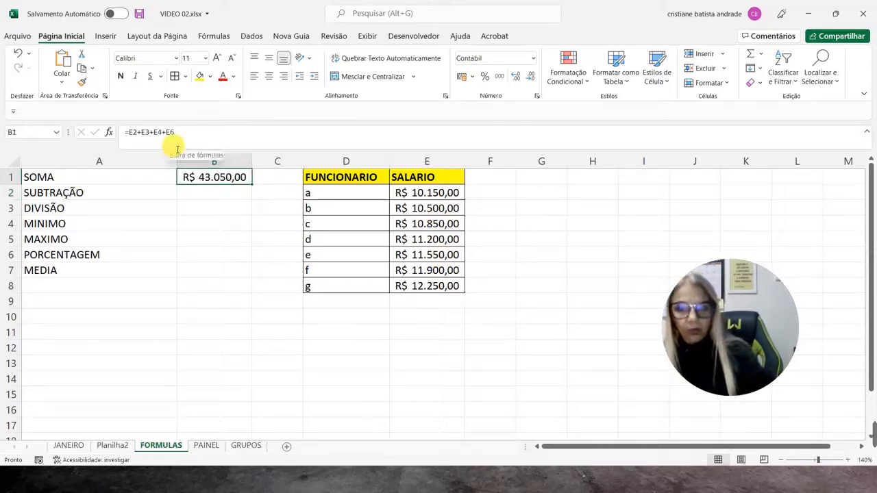
type("=so")
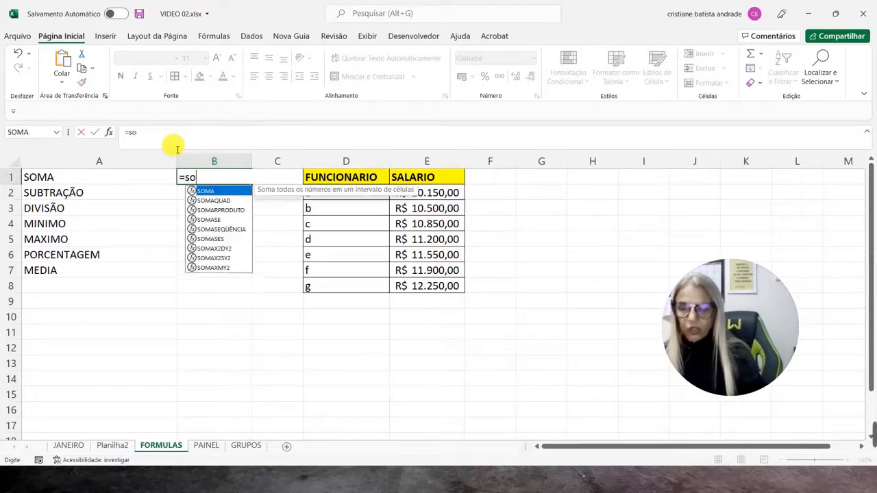
type("ma(")
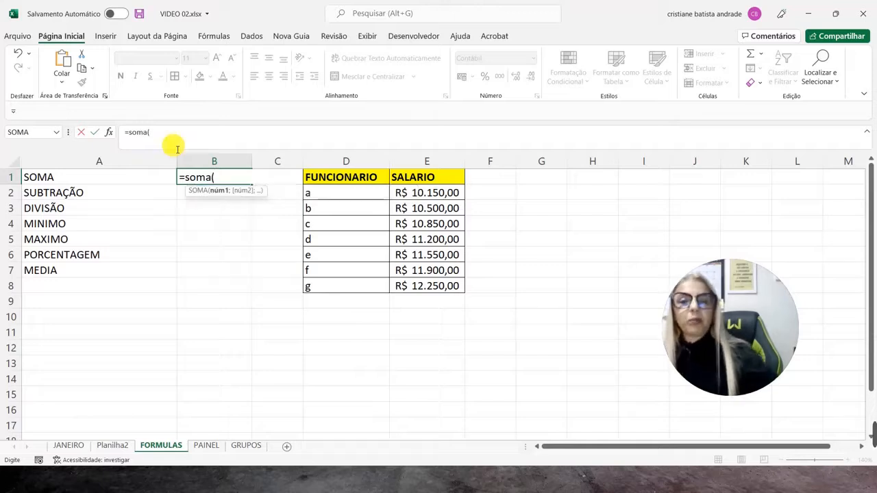
left_click_drag(411, 193, 414, 288)
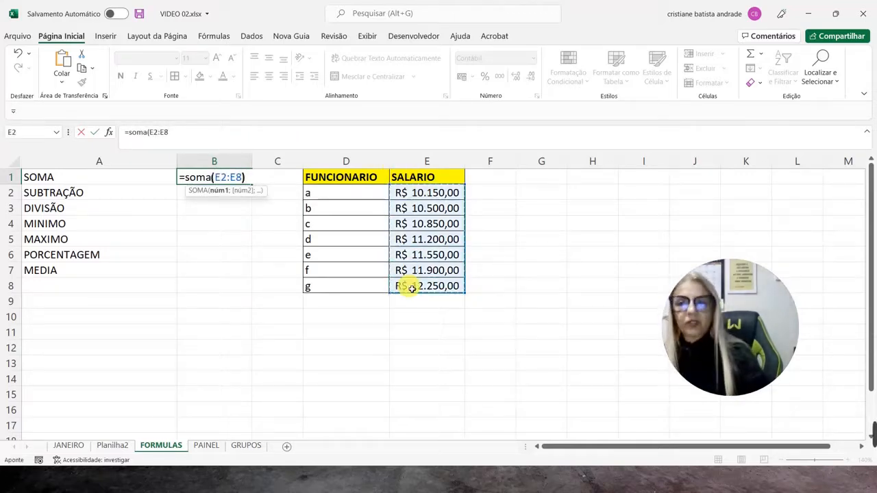
type(")")
key("Return")
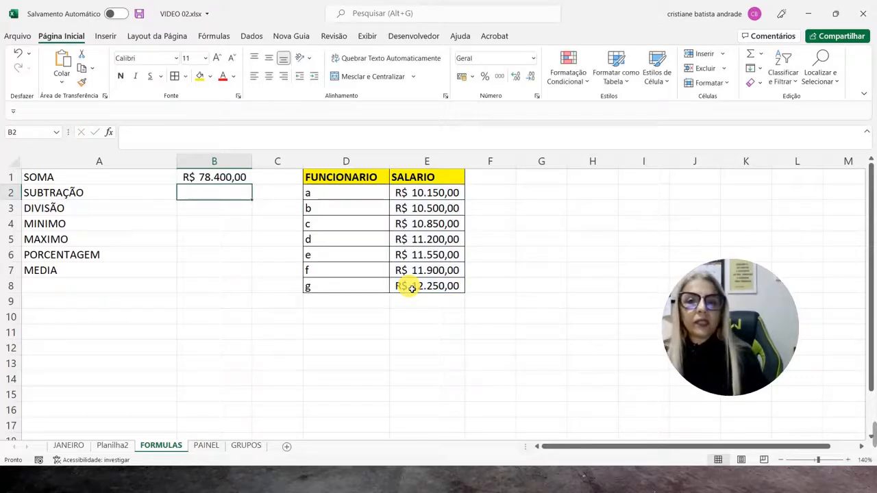
key("Up")
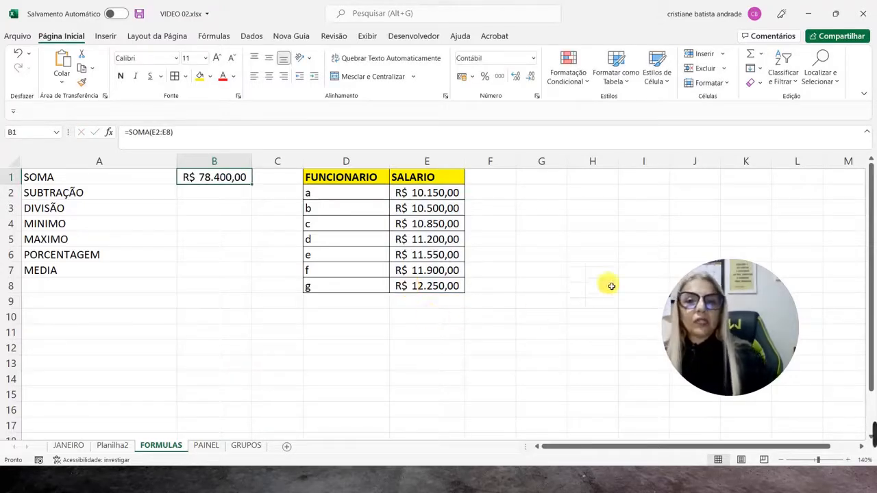
Insert an AutoSum of the salaries E2:E8 in cell E9, directly below the SALARIO column
left_click(438, 307)
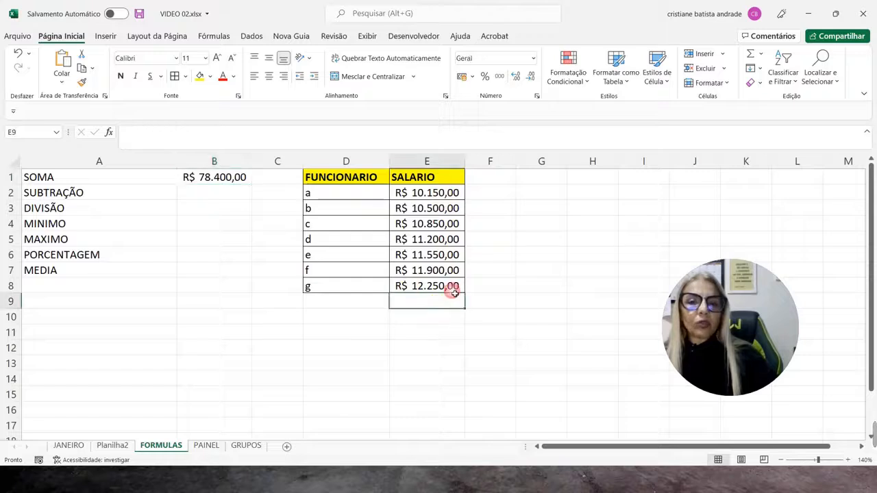
left_click(750, 54)
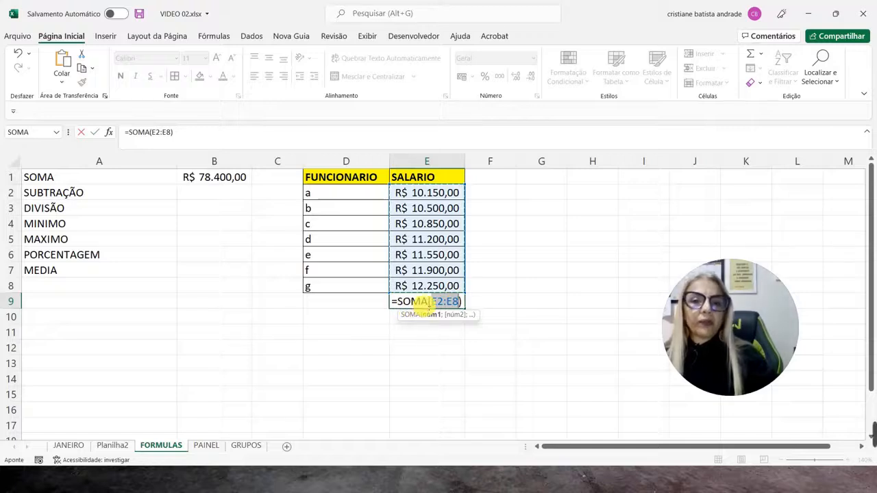
key("Return")
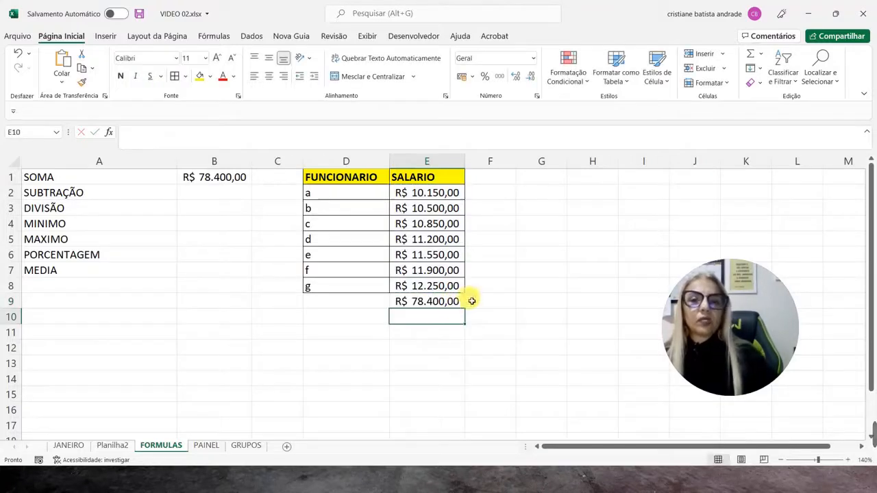
key("Up")
Replace the sum in B1 with the typed formula =soma(e2:e28)
left_click(226, 177)
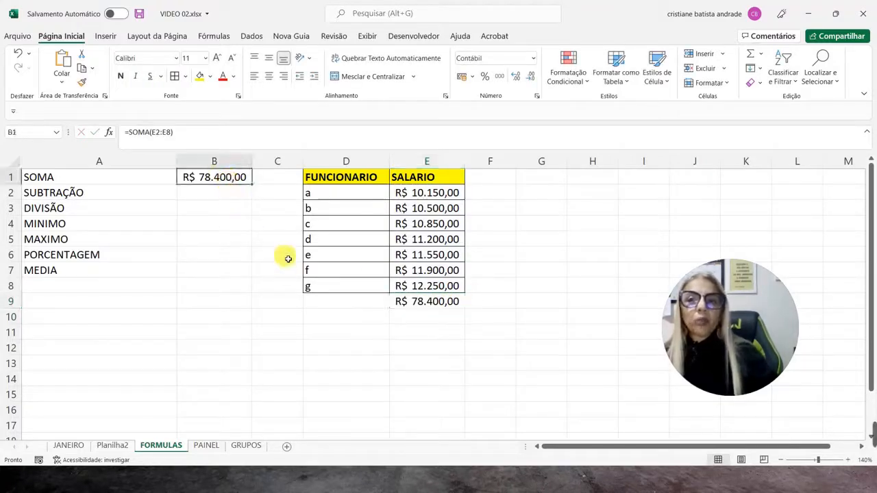
type("=soma")
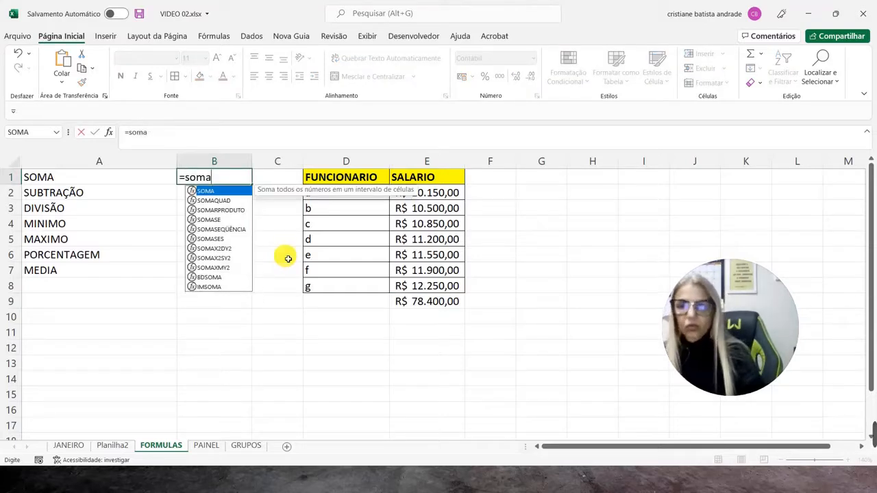
type("(e2")
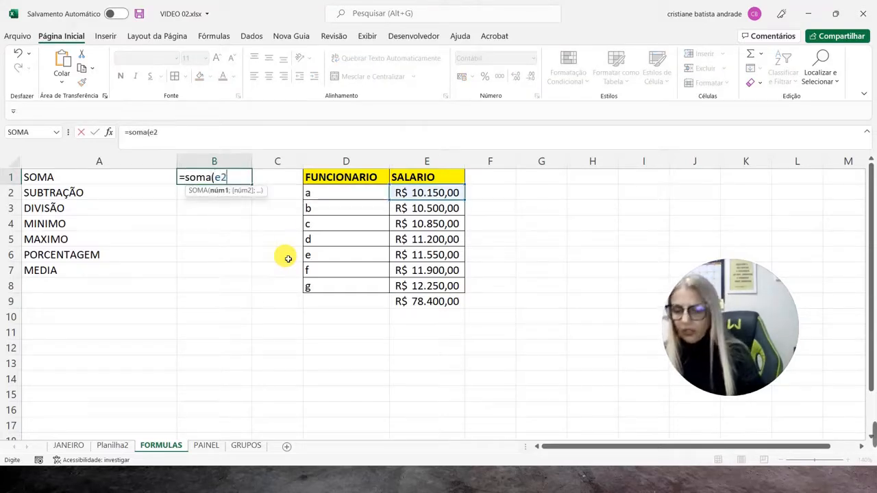
type(":e")
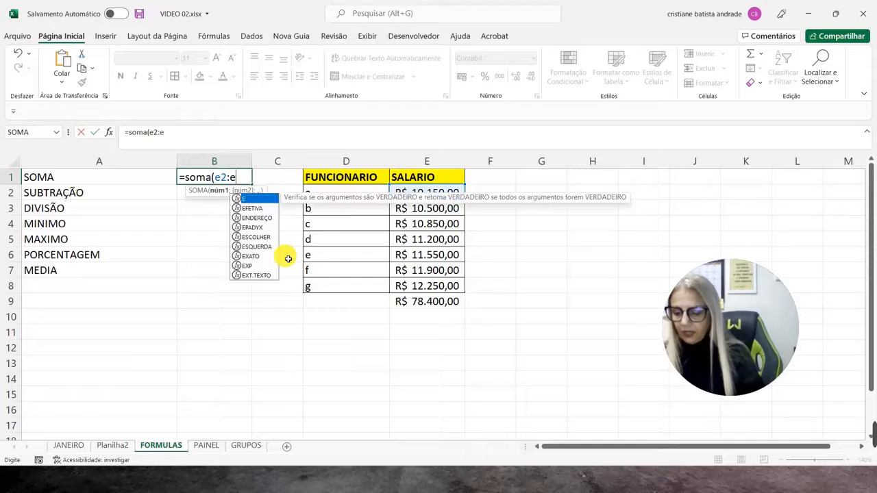
type("28)")
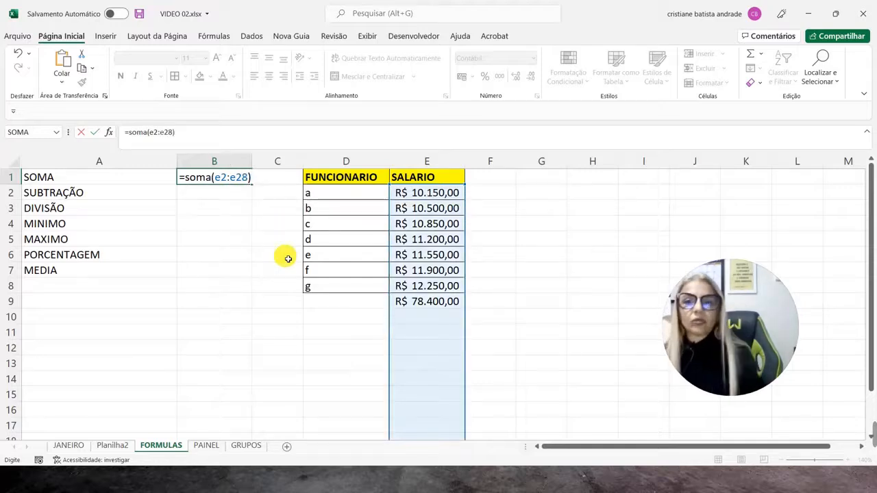
key("Return")
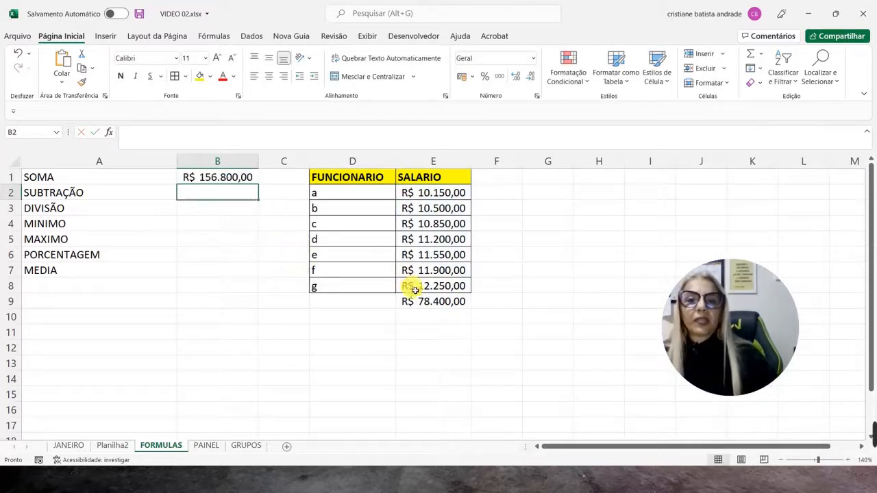
Check the first and last salary cells and correct the formula in B1 to =SOMA(E2:E8)
key("Up")
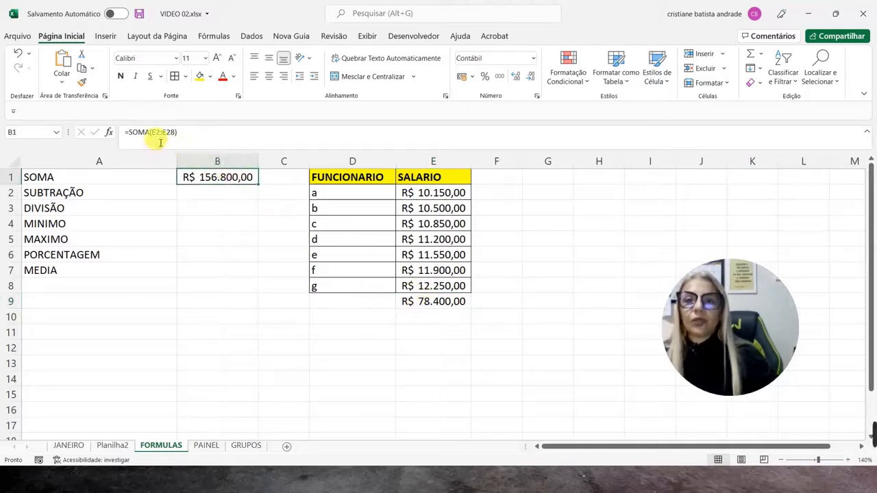
left_click(437, 194)
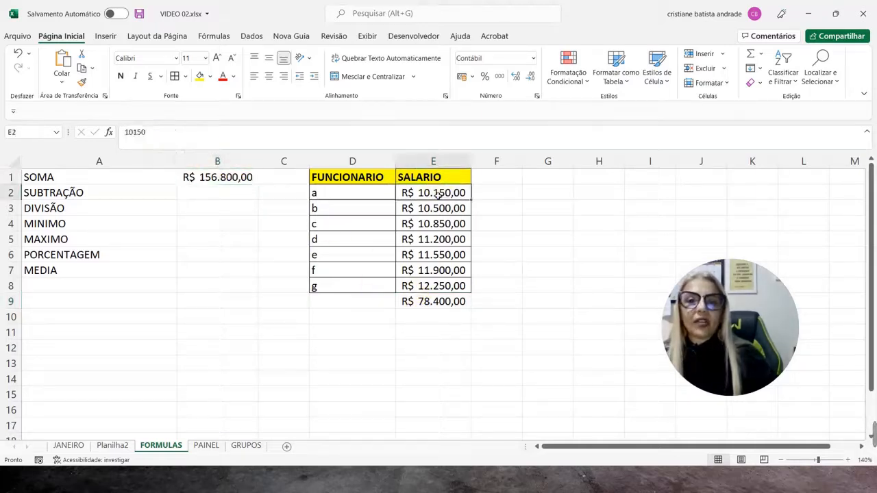
left_click(444, 290)
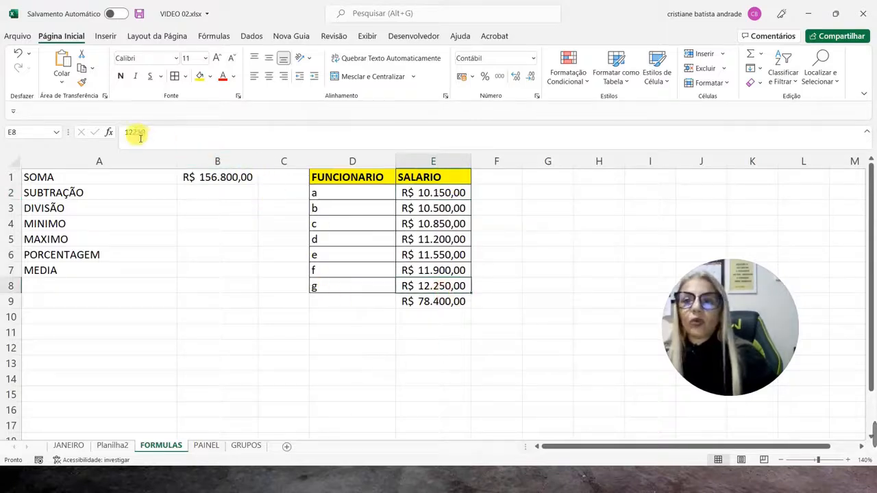
left_click(212, 175)
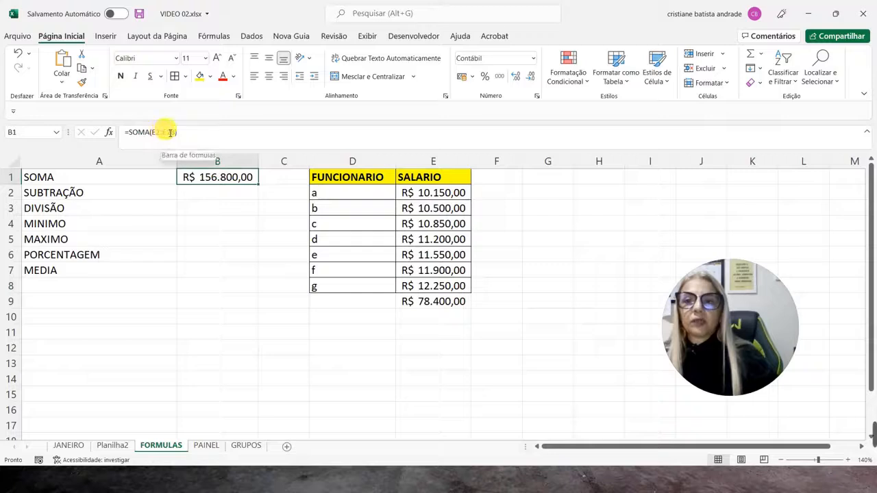
left_click(170, 132)
key("Return")
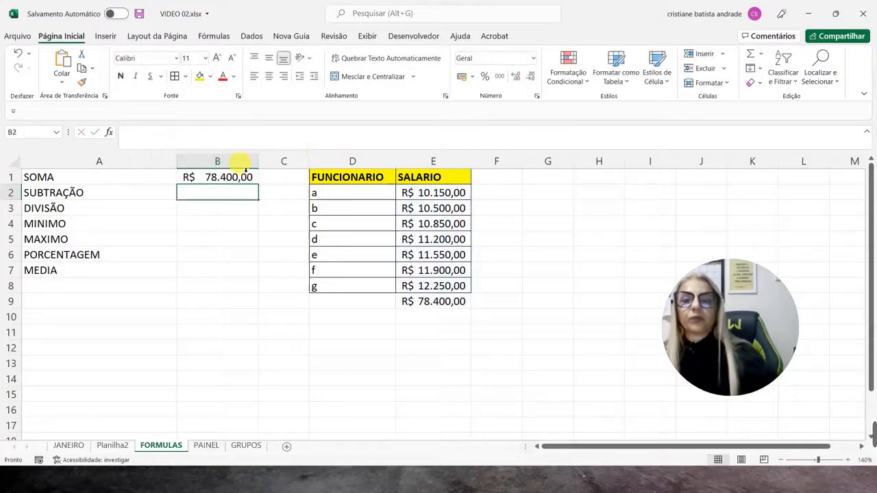
left_click(237, 177)
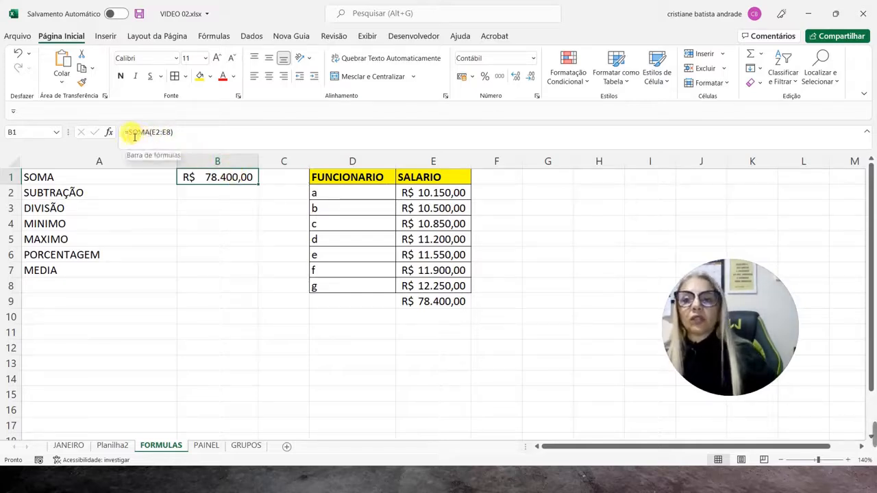
Look through the function list and the Inserir função dialog for B2, then close it without inserting anything
left_click(196, 191)
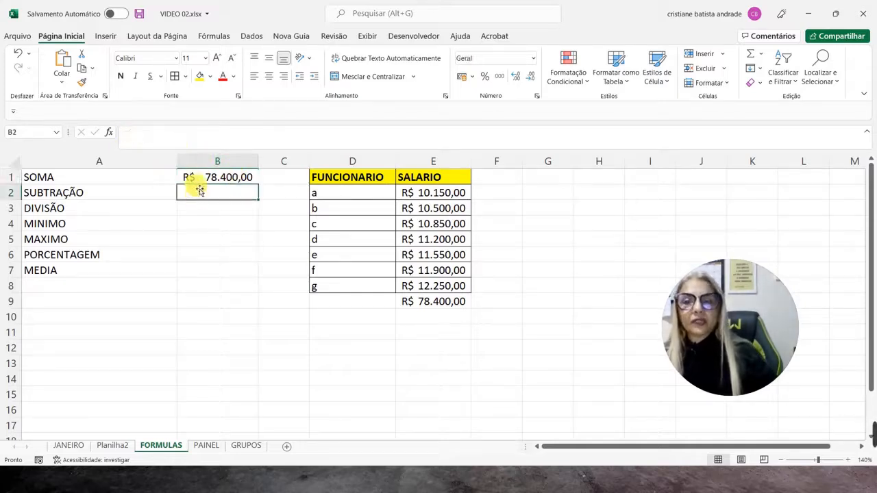
left_click(195, 179)
left_click(196, 191)
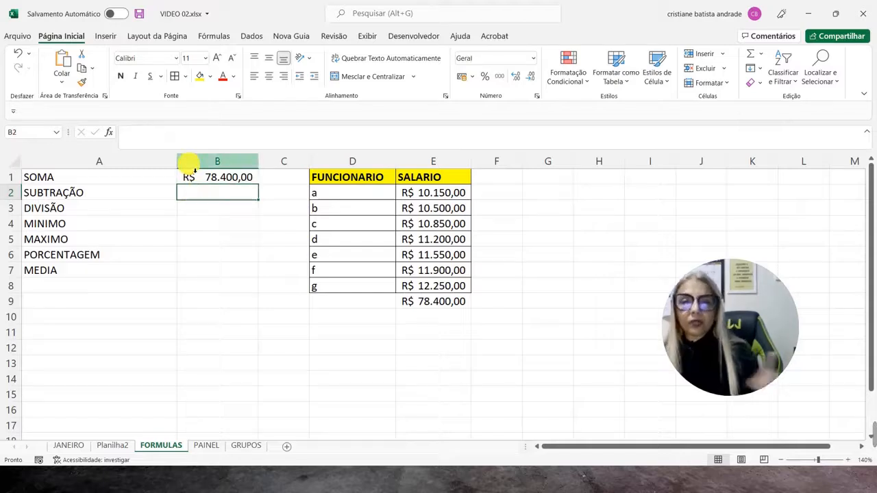
type("=")
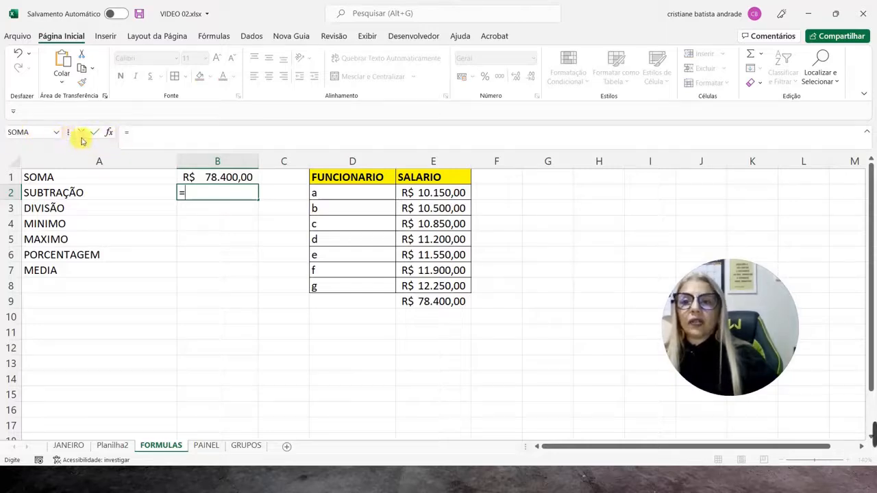
left_click(61, 133)
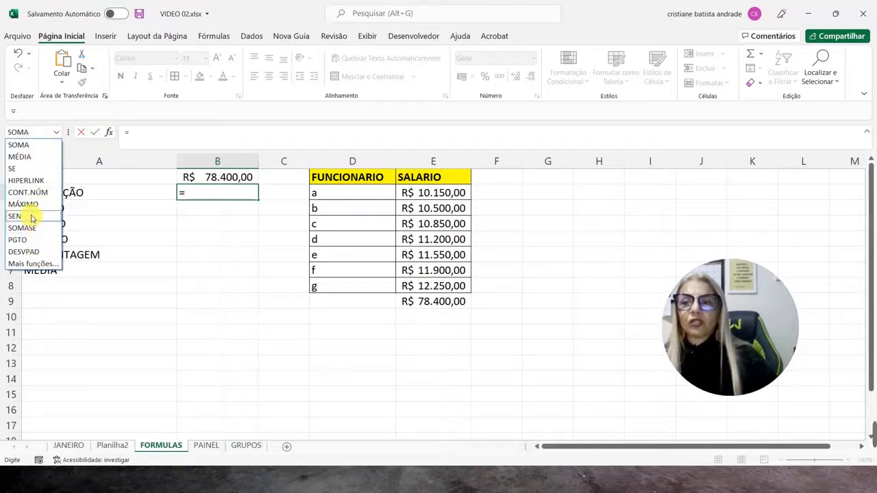
left_click(24, 264)
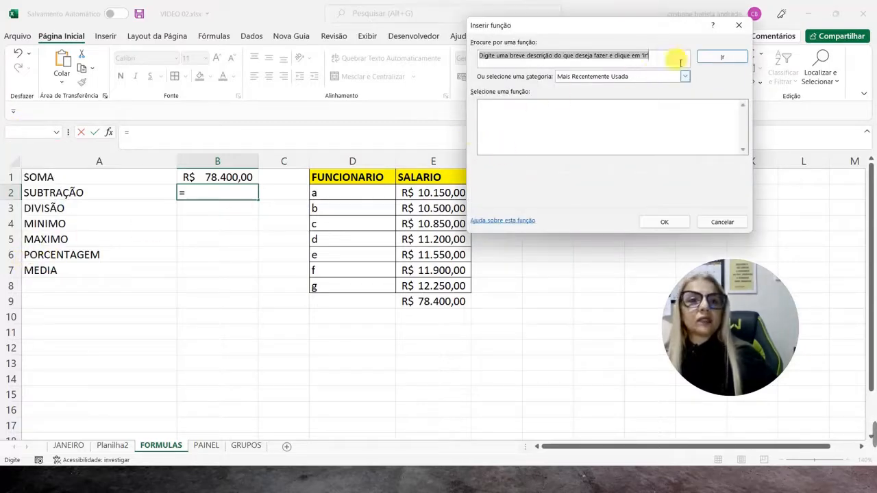
left_click(739, 26)
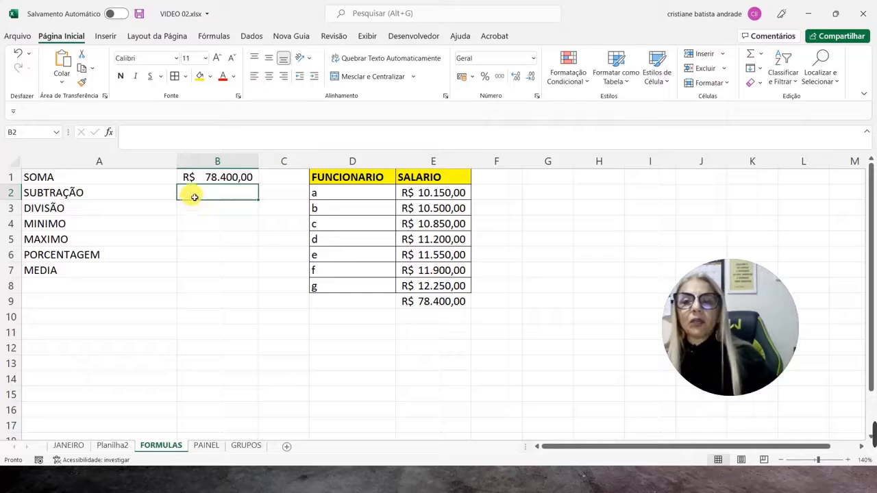
Enter the subtraction formula =E2-E3 in B2, next to SUBTRAÇÃO, and check it against the first salary
type("=")
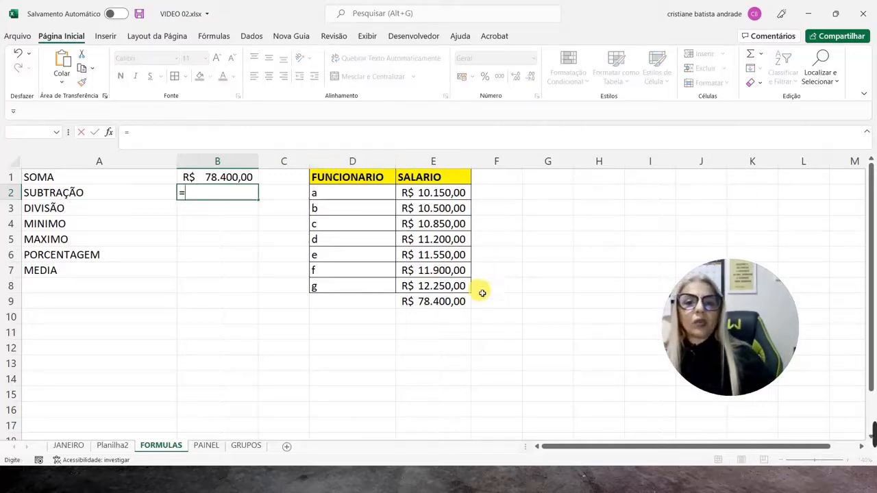
left_click(454, 195)
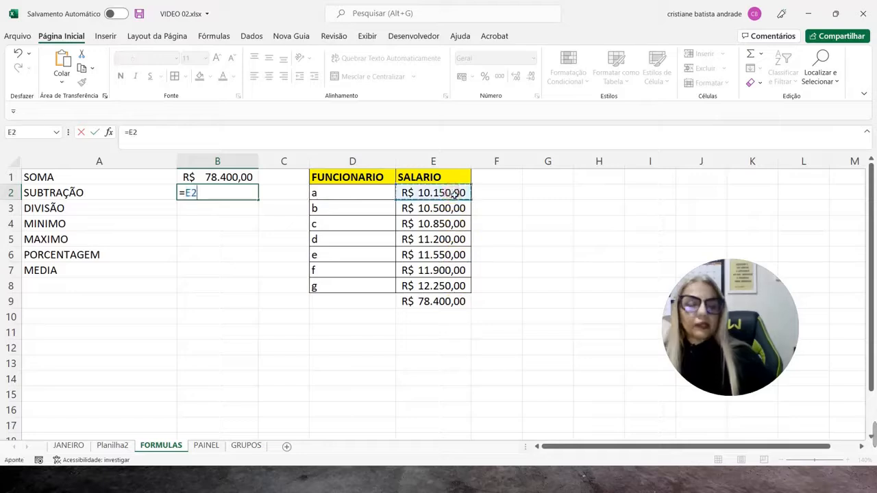
left_click(444, 209)
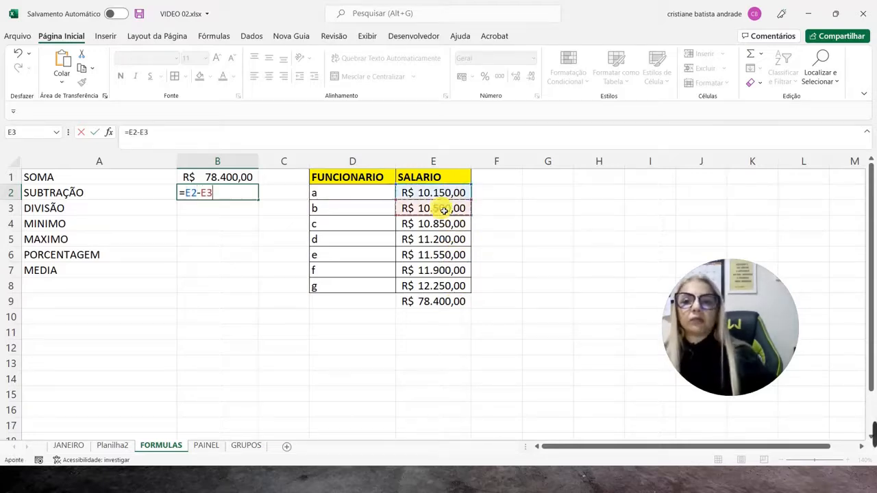
key("Return")
left_click(257, 193)
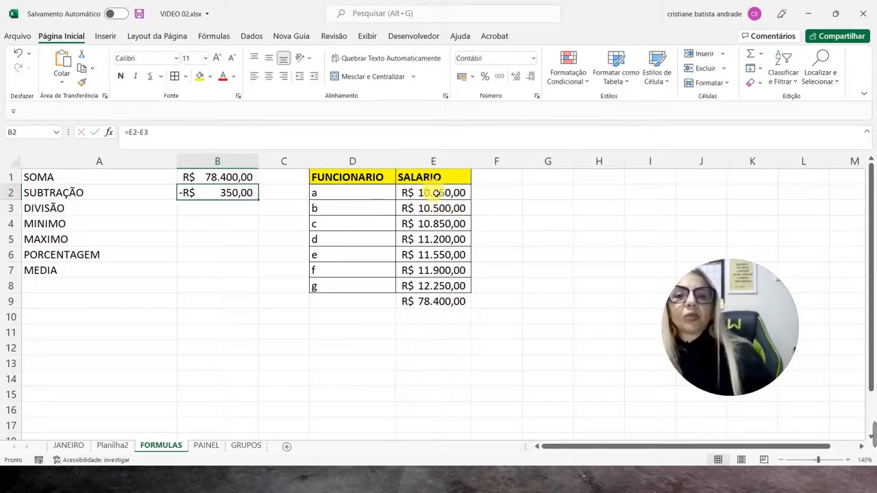
left_click(436, 195)
Replace the subtraction in B2 with =E4-E2, taking the first salary from the third
left_click(237, 194)
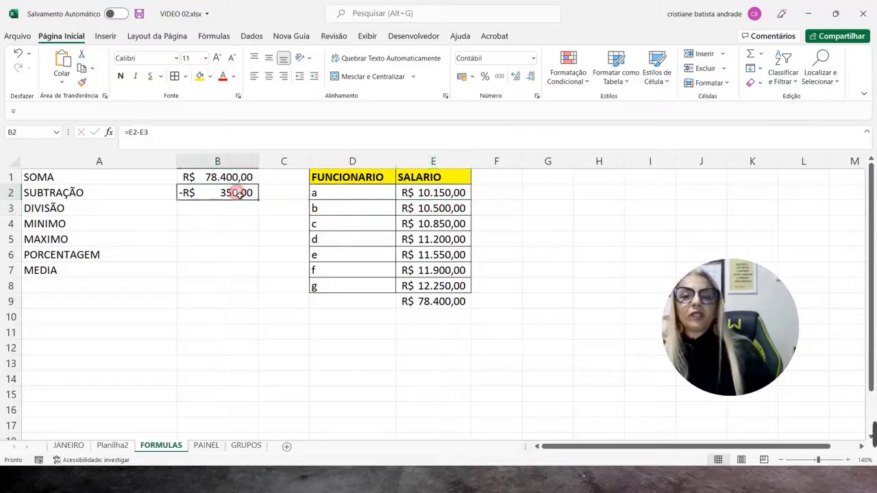
type("=")
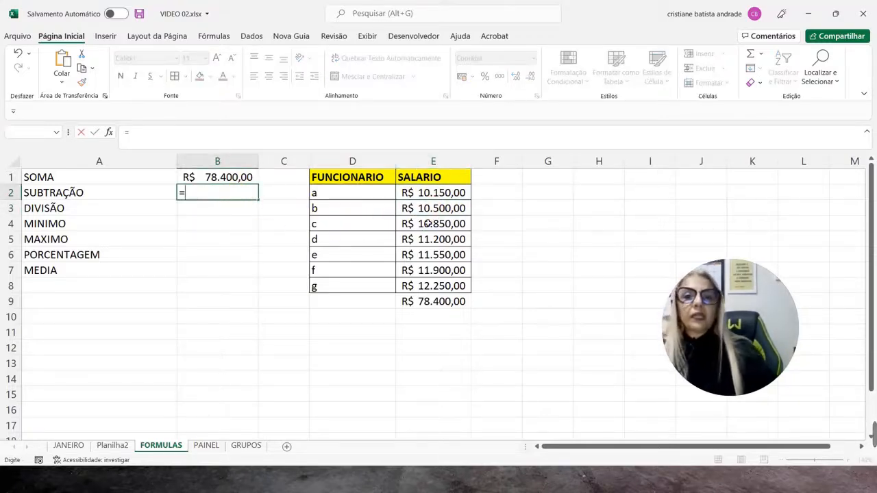
left_click(427, 224)
type("-")
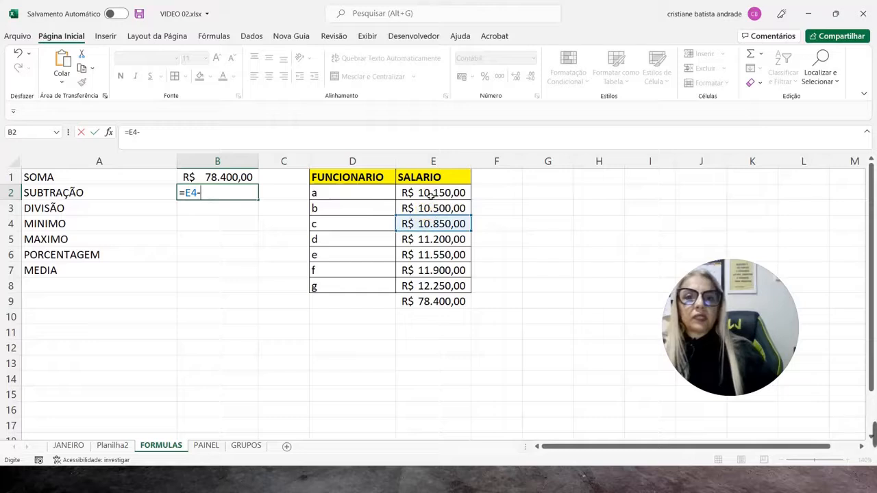
left_click(427, 194)
key("Return")
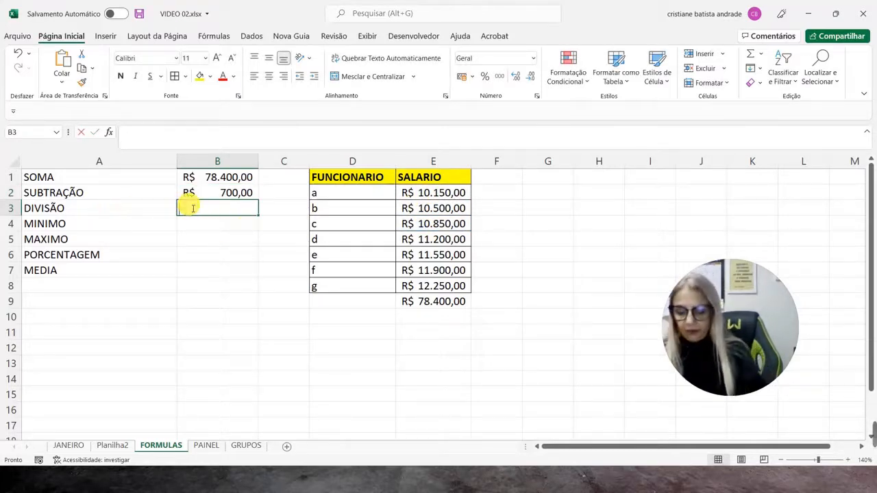
Try a DIV function on the first salary, E2, in B3 next to DIVISÃO
type("=div")
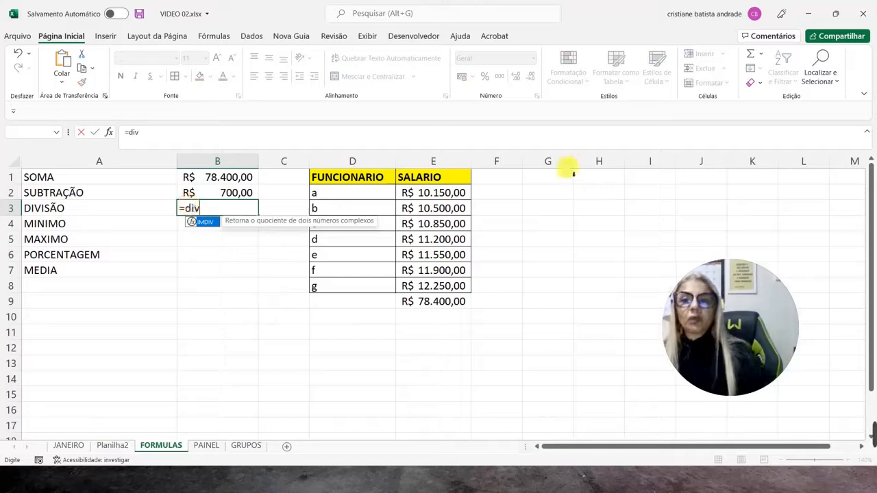
type("(")
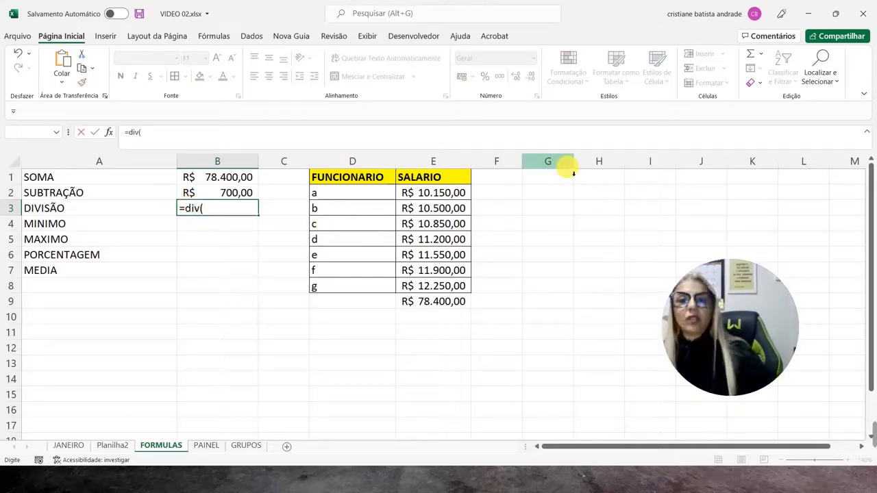
left_click(459, 194)
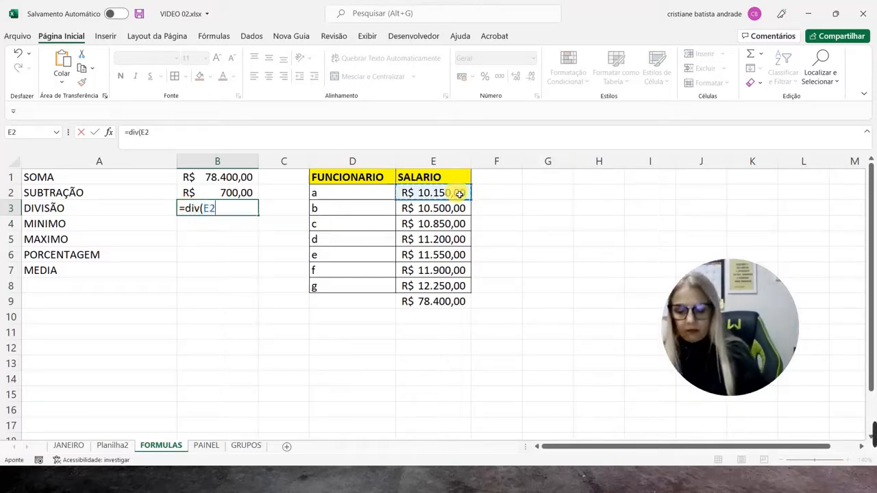
type(")/")
key("Return")
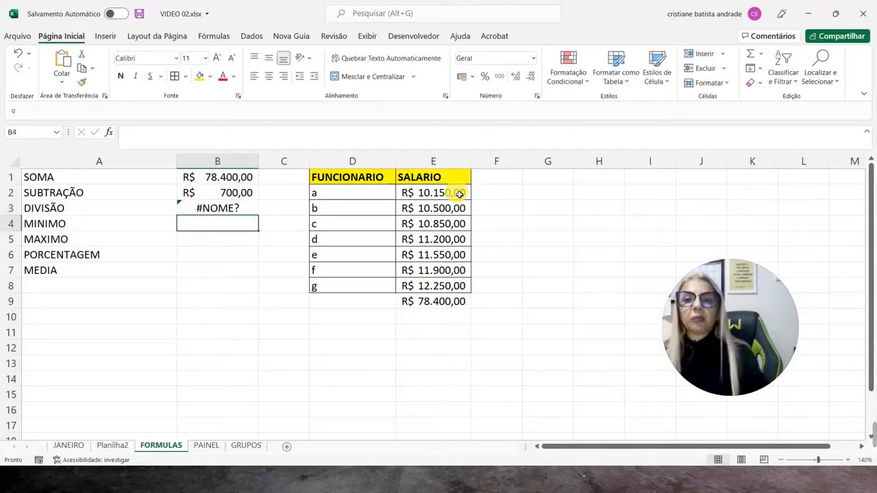
Replace the DIV attempt in B3 with =E2/2, dividing the first salary by 2
key("Up")
type("=")
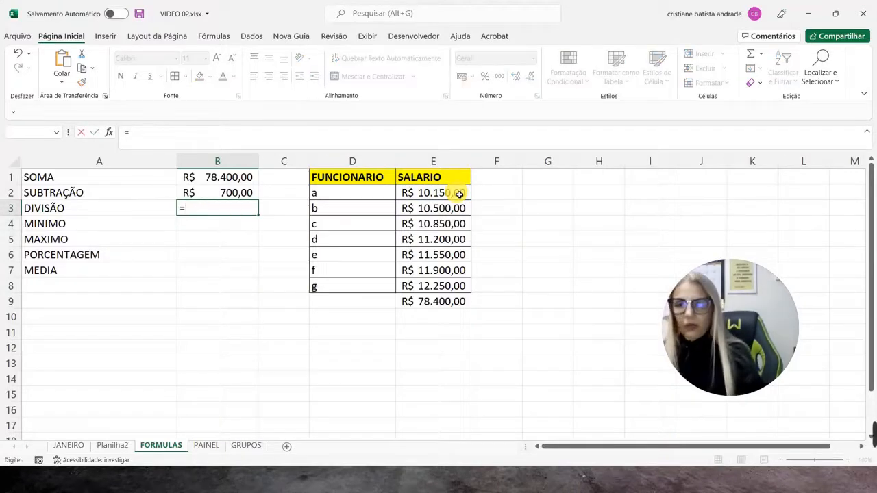
left_click(459, 194)
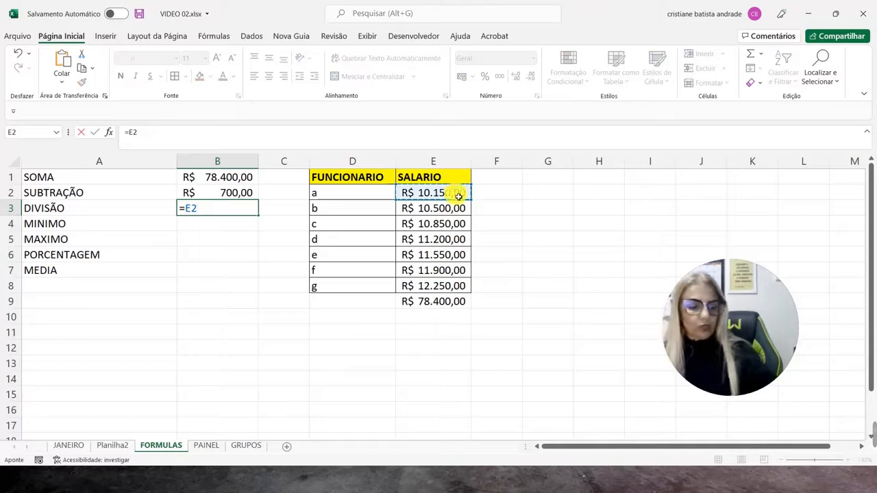
type("/2")
key("Return")
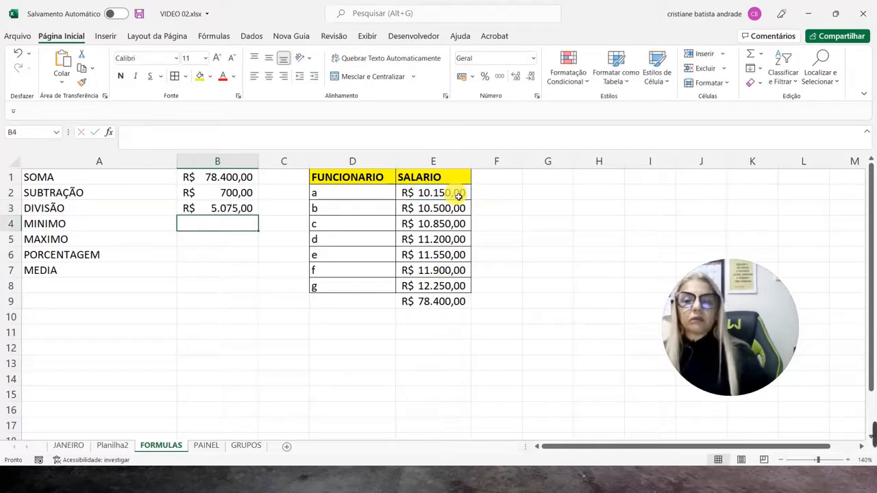
Change the division in B3 to =E8/E2, dividing the last salary by the first, and reselect the cell to check it
left_click(241, 209)
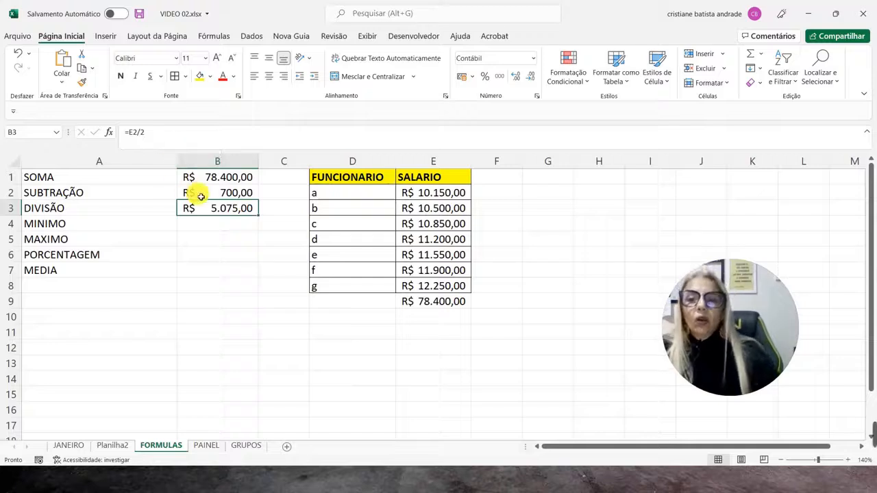
type("=")
left_click(413, 294)
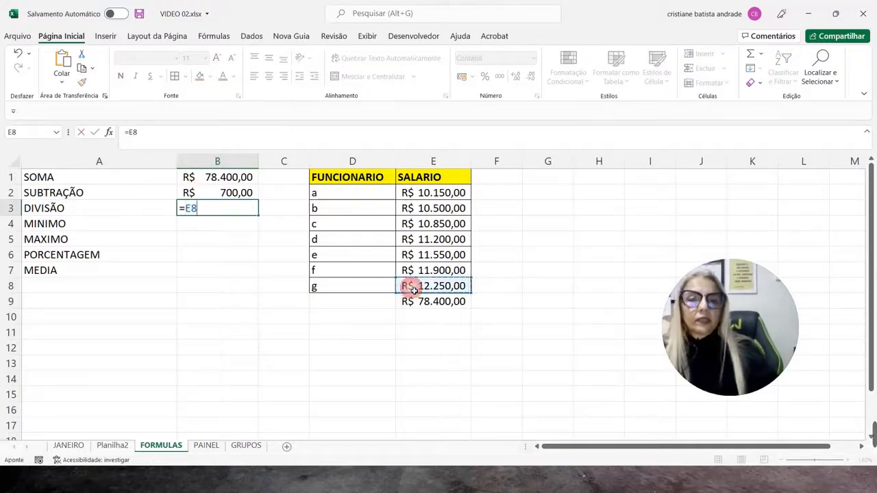
type("/")
left_click(451, 193)
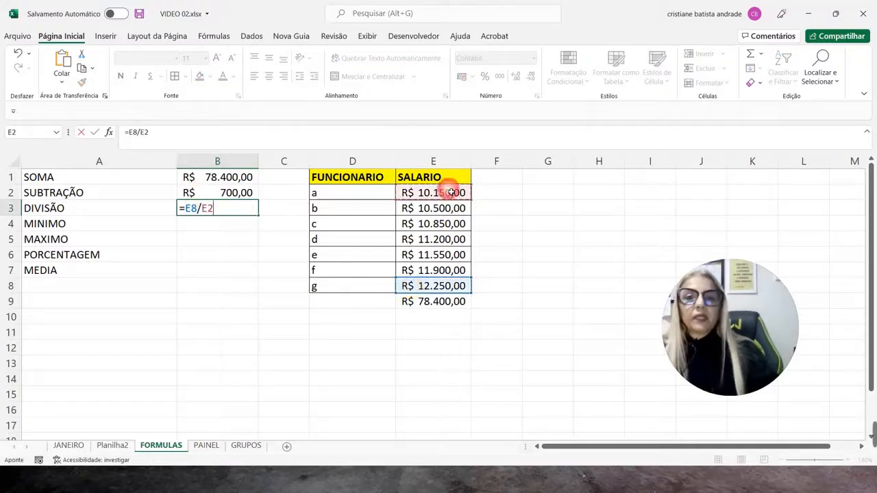
key("Return")
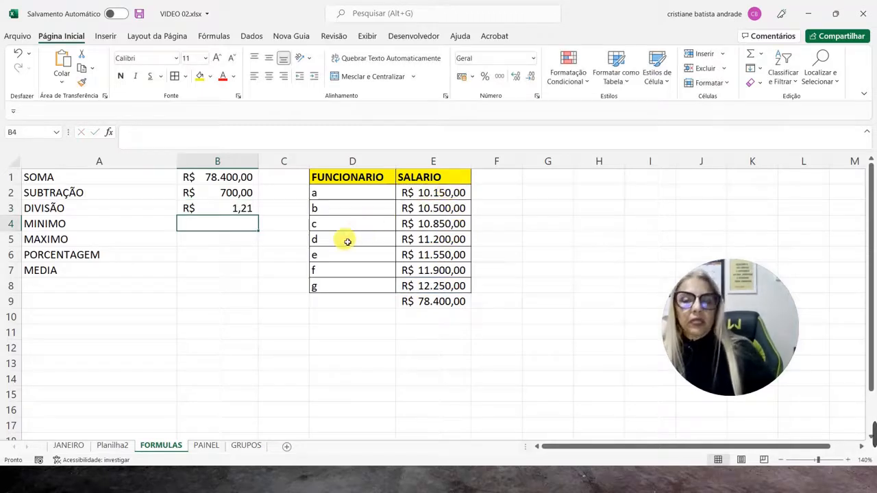
left_click(233, 210)
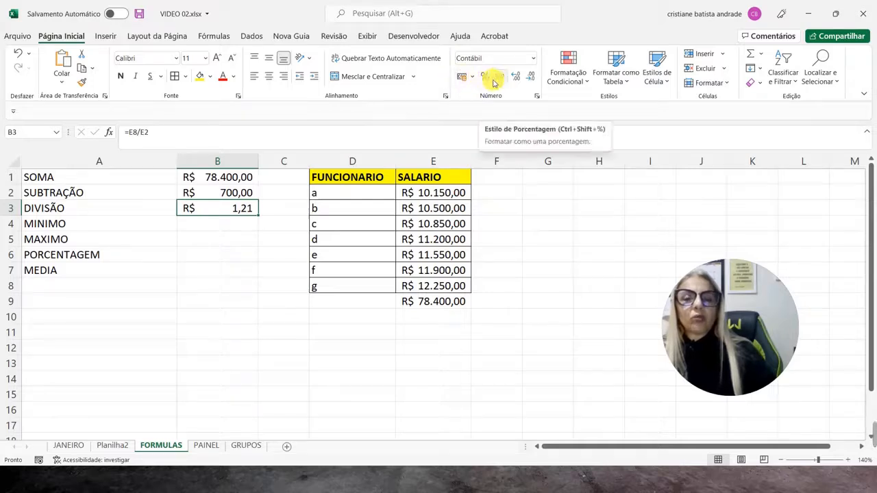
Try the formula =min(E2:E8) on the salary range in B4, next to MINIMO
left_click(236, 221)
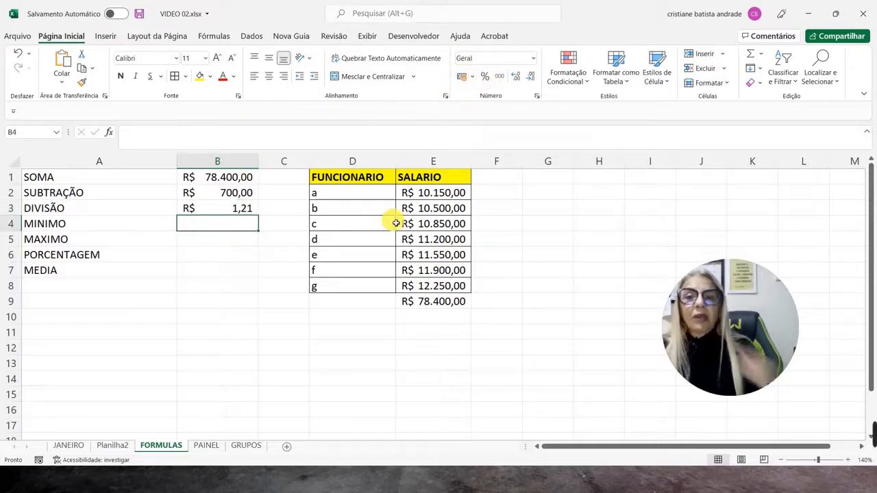
type("=min")
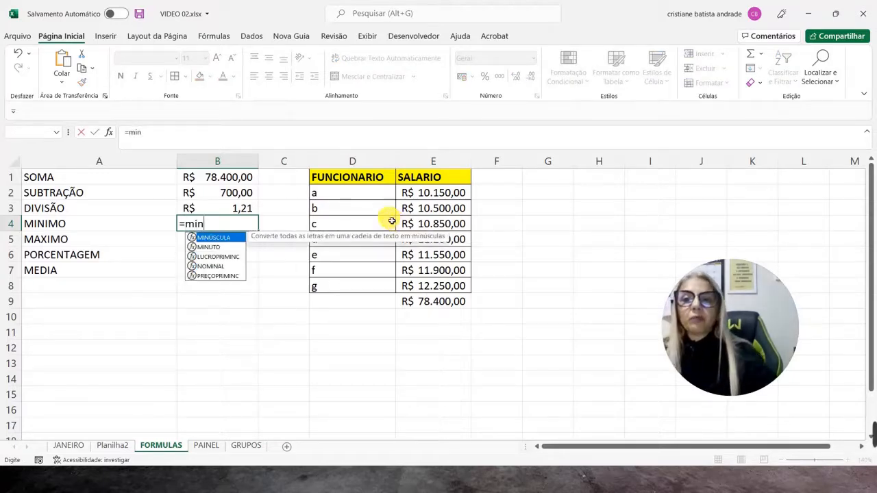
type("(")
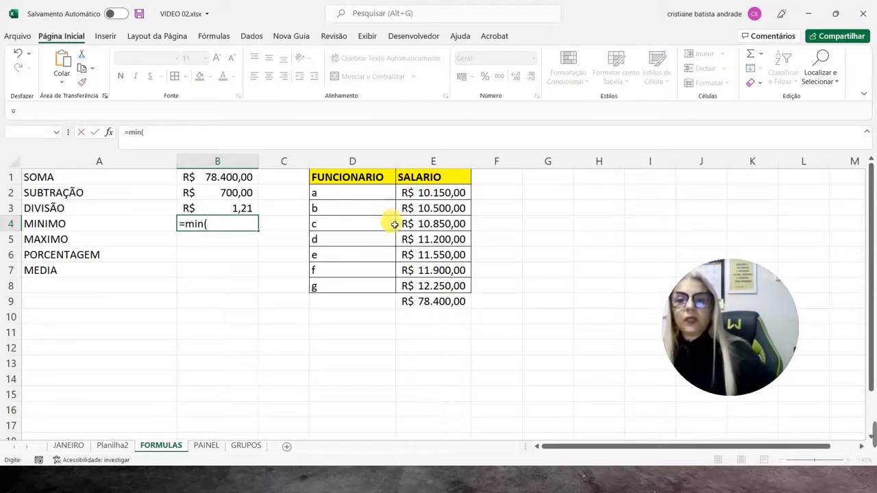
left_click_drag(442, 196, 436, 287)
type(")")
key("Return")
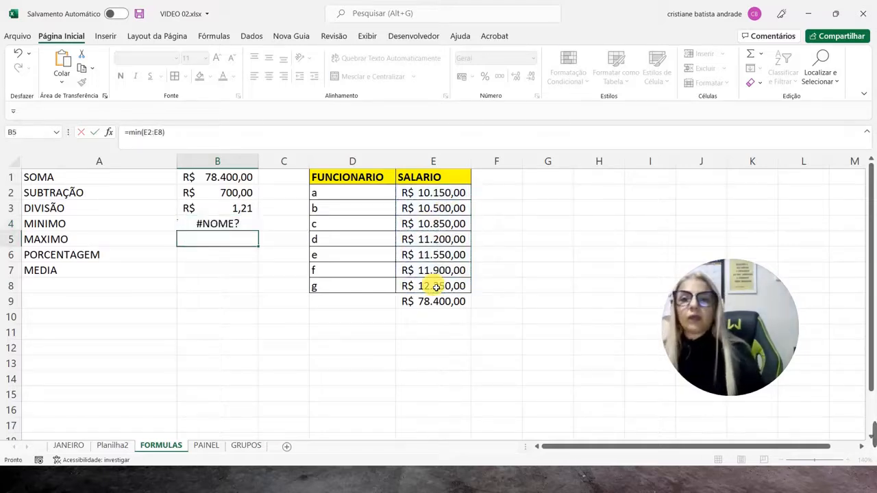
Replace the formula in B4 with =minimo(E2:E8) and compare it with the first salary
left_click(215, 225)
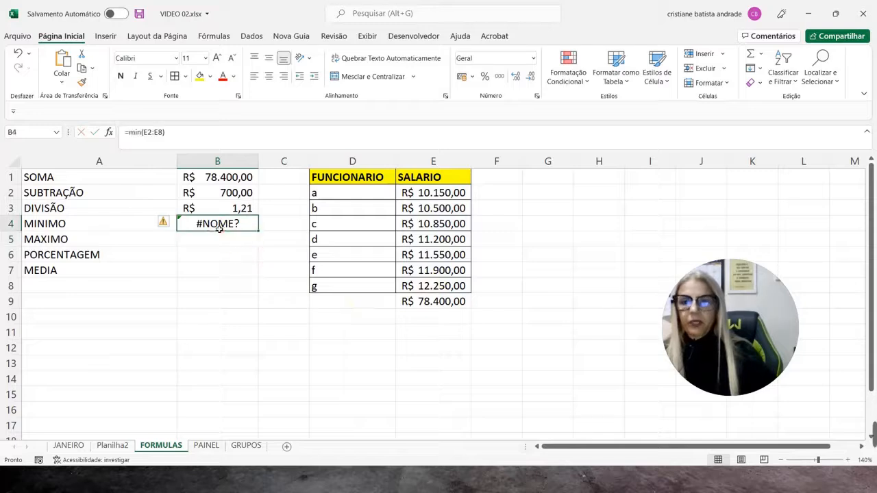
type("=minimo(")
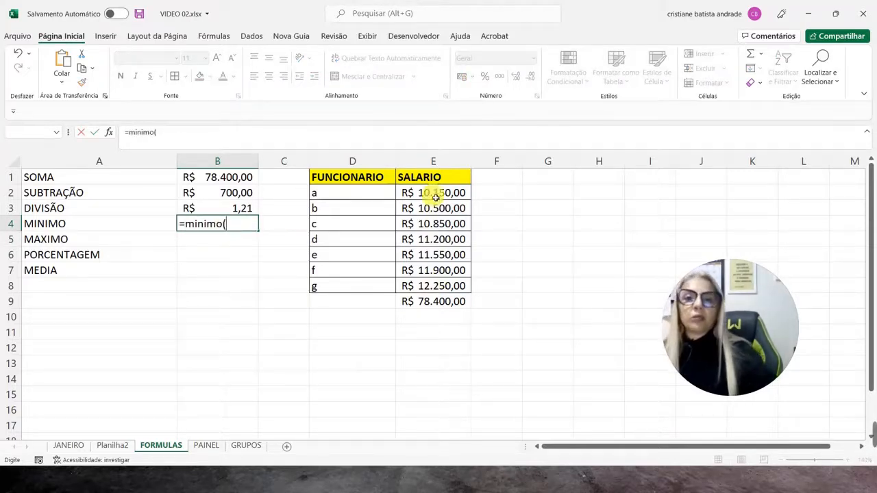
left_click_drag(434, 196, 413, 287)
type(")")
key("Return")
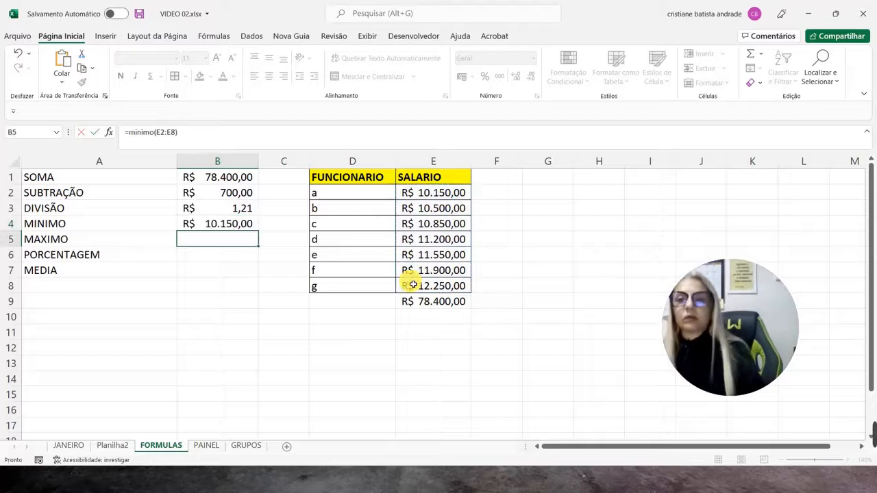
left_click(445, 194)
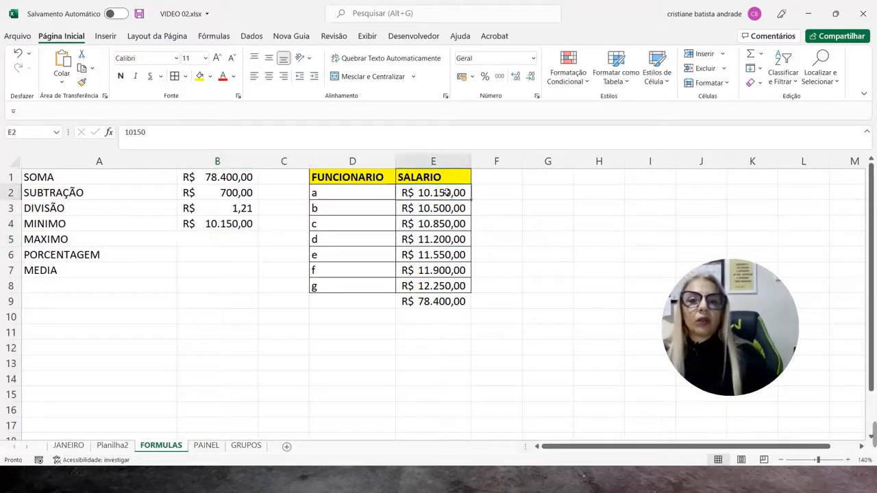
Enter =maximo(E2:E8) in B5, next to MAXIMO, to get the highest salary
left_click(205, 240)
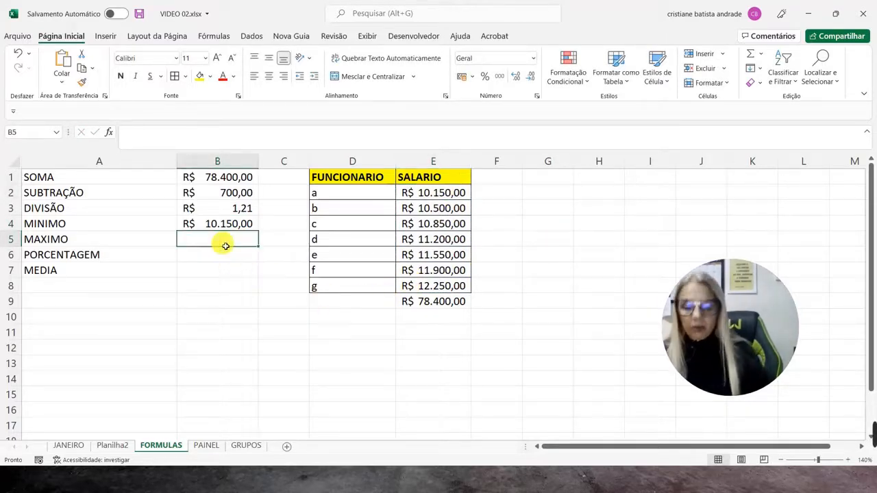
type("=maximo(")
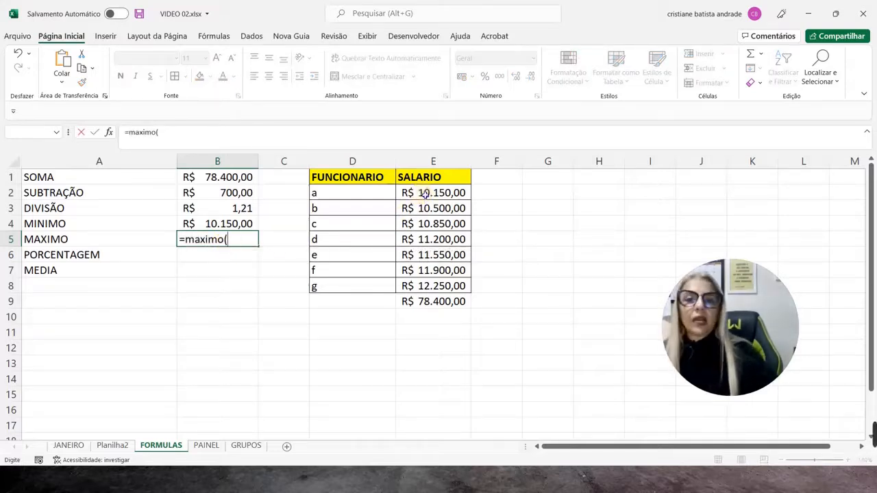
left_click_drag(419, 193, 425, 288)
type(")")
key("Return")
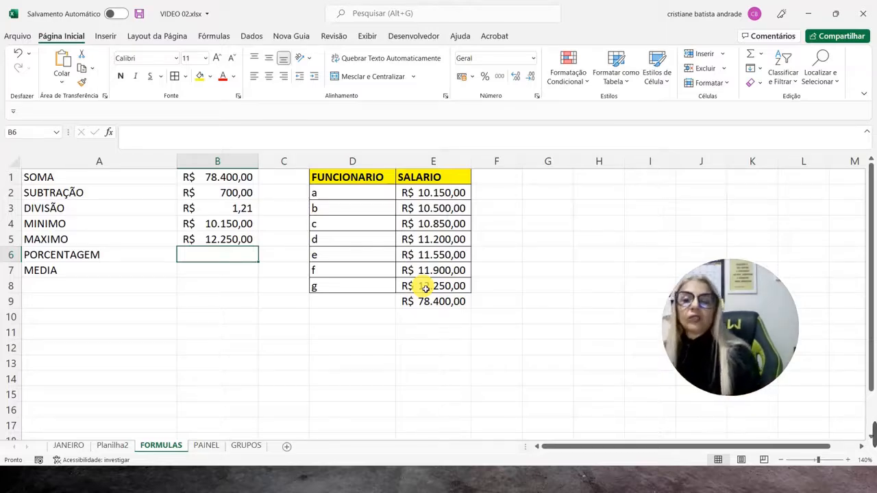
Enter =E7/E9 in B6, next to PORCENTAGEM, to divide employee f's salary by the salary total
type("=")
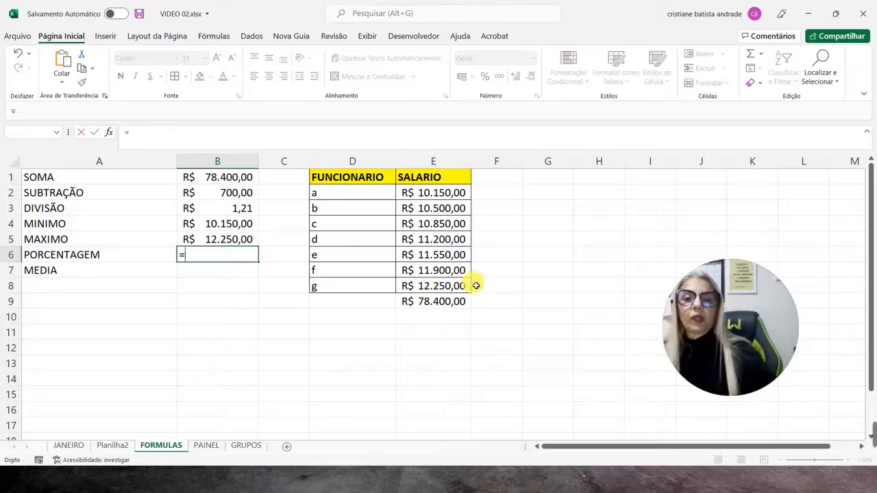
left_click(457, 272)
type("/")
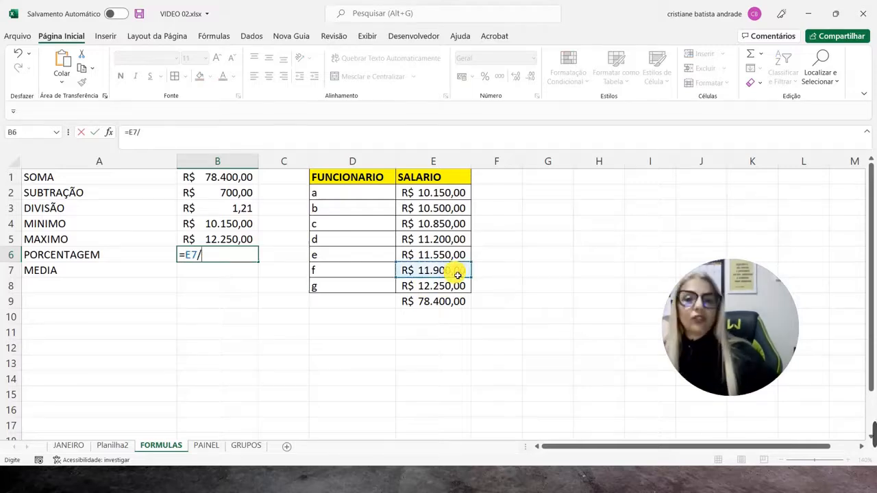
left_click(445, 300)
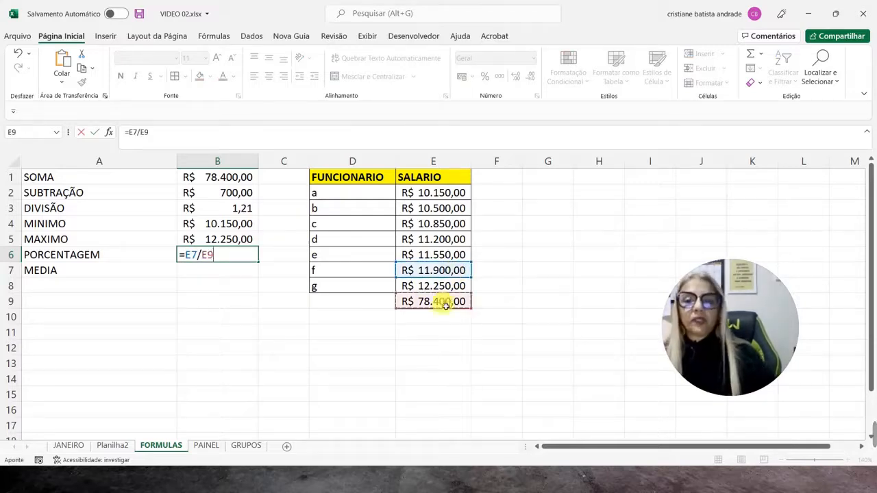
key("Return")
Format B6 as a percentage with six decimal places
left_click(229, 254)
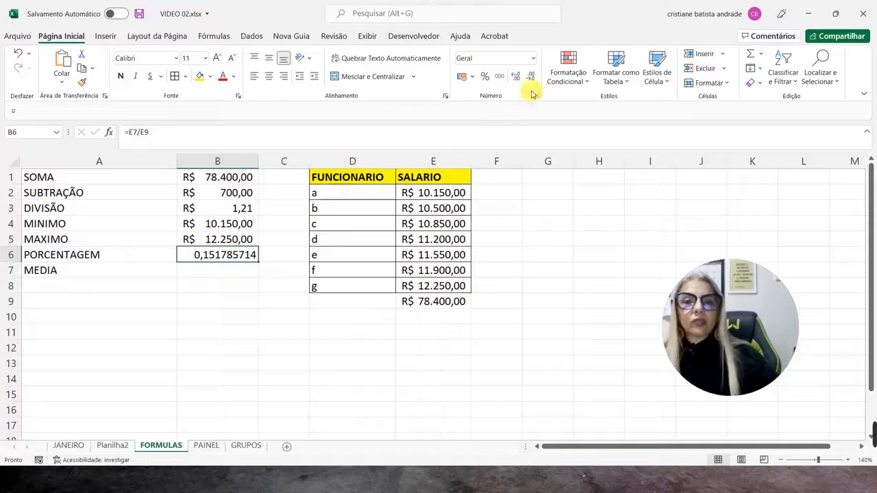
left_click(487, 76)
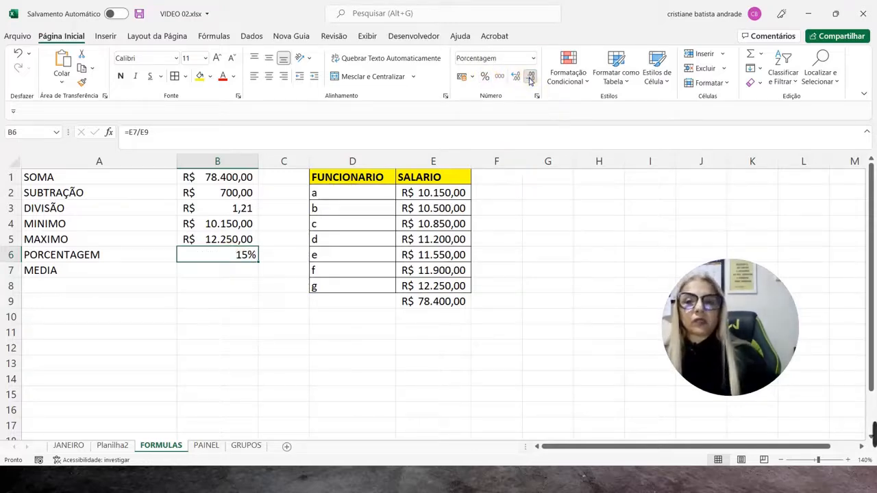
left_click(501, 76)
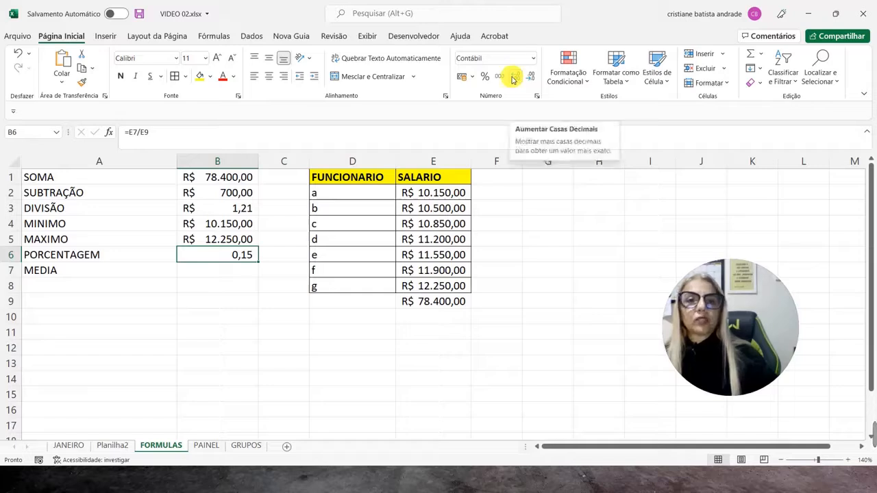
left_click(512, 79)
left_click(484, 78)
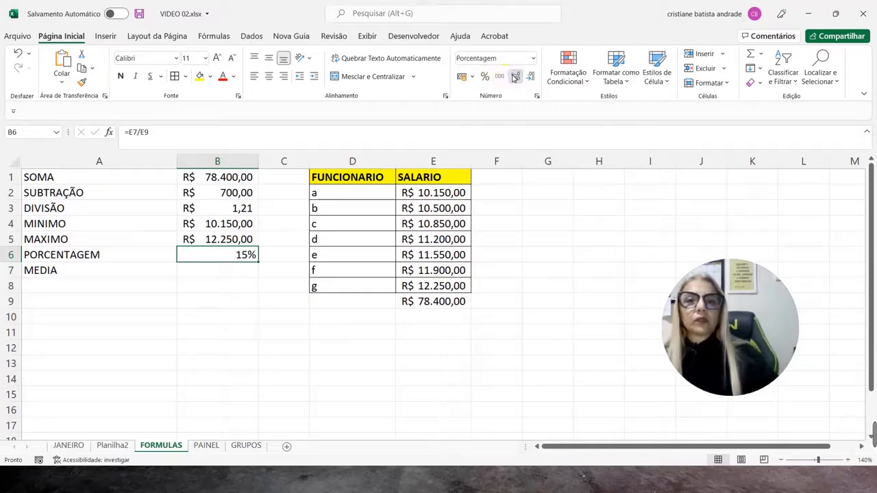
left_click(515, 77)
left_click(515, 77)
left_click(516, 77)
left_click(517, 78)
left_click(517, 78)
left_click(516, 78)
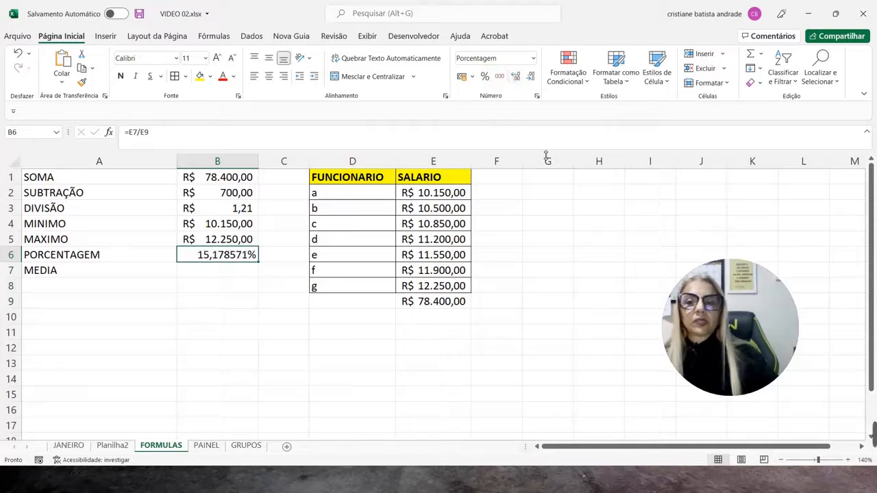
Enter =media(E2:E8) in B7, next to MEDIA, to average the salaries, and reselect the cell to check it
left_click(227, 274)
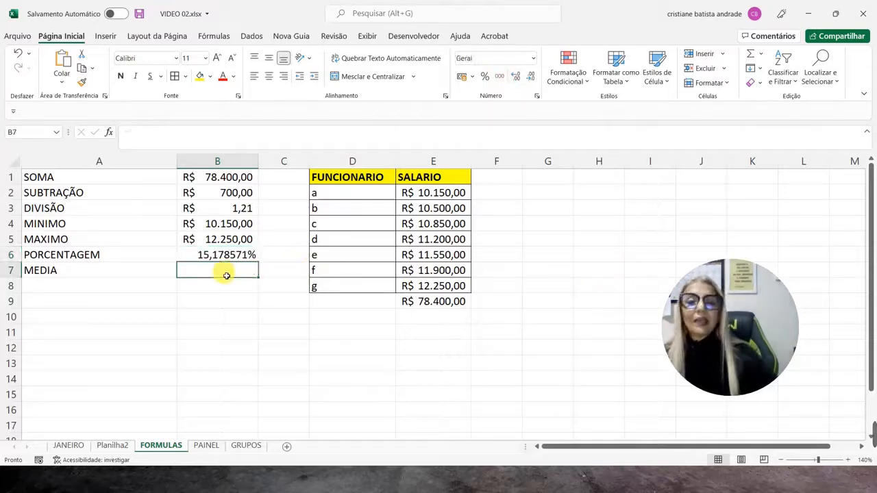
type("=medi")
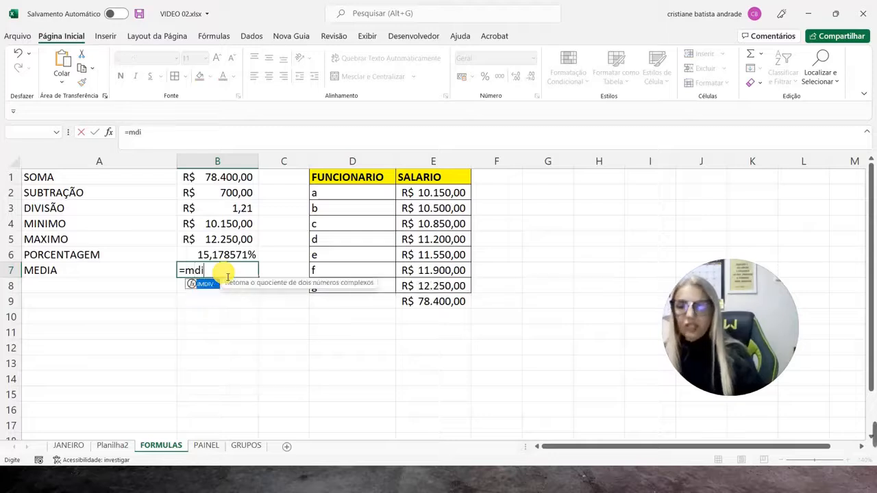
key("BackSpace")
key("BackSpace")
type("dia")
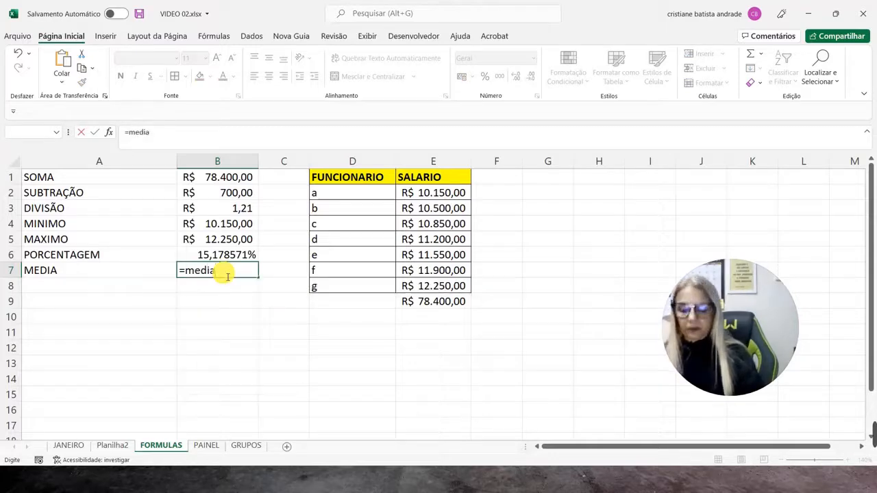
type("(")
left_click_drag(409, 195, 415, 285)
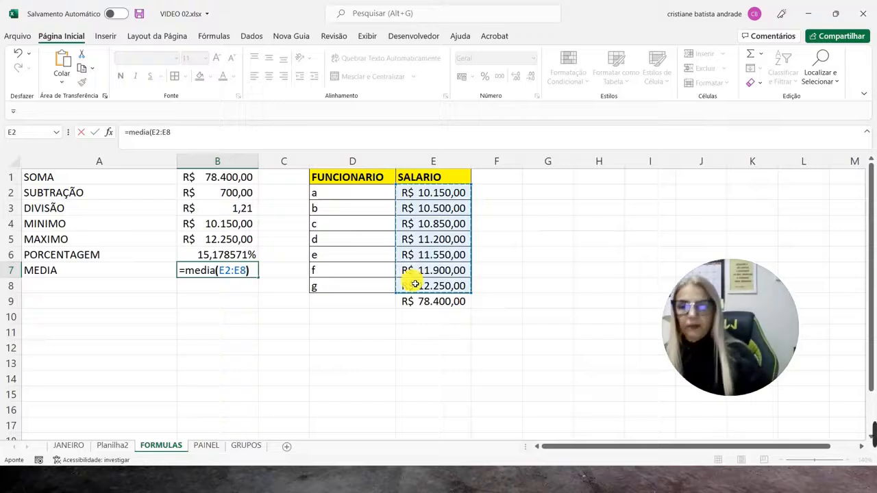
key("Return")
key("Up")
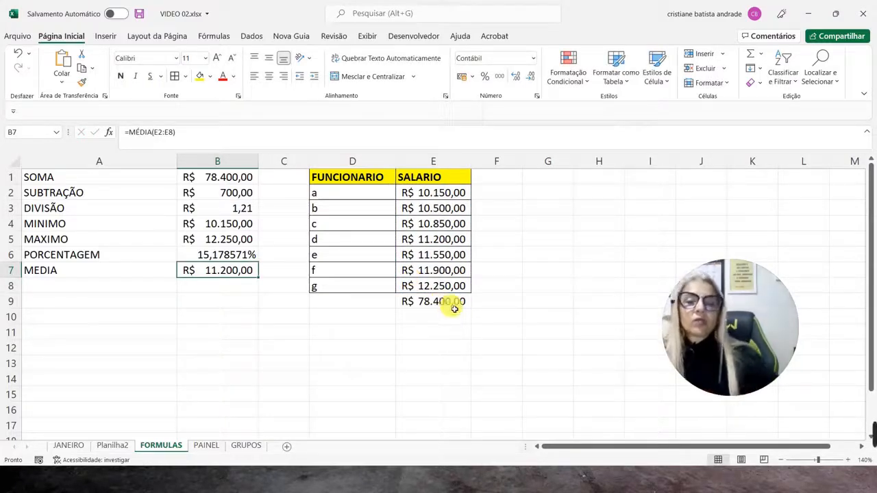
Enter =E9/7 in F9, beside the salary total, to cross-check the MEDIA result in B7
left_click(475, 302)
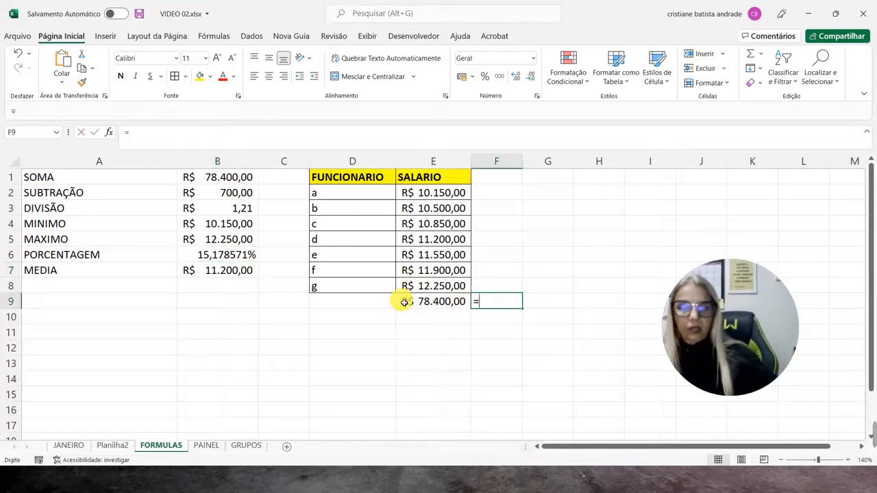
left_click(407, 303)
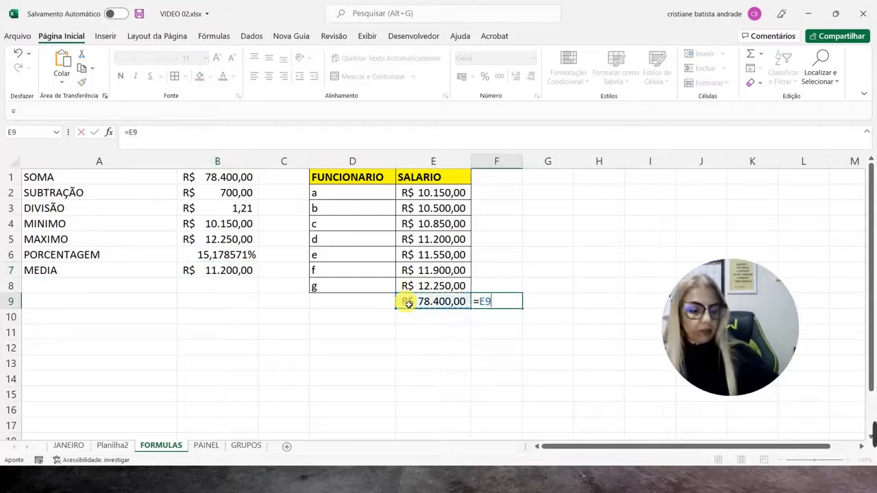
type("/7")
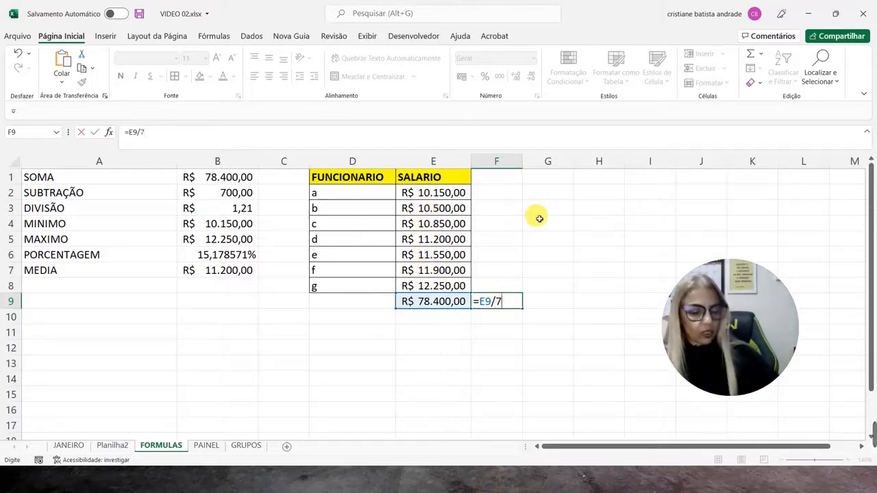
key("Return")
left_click(236, 270)
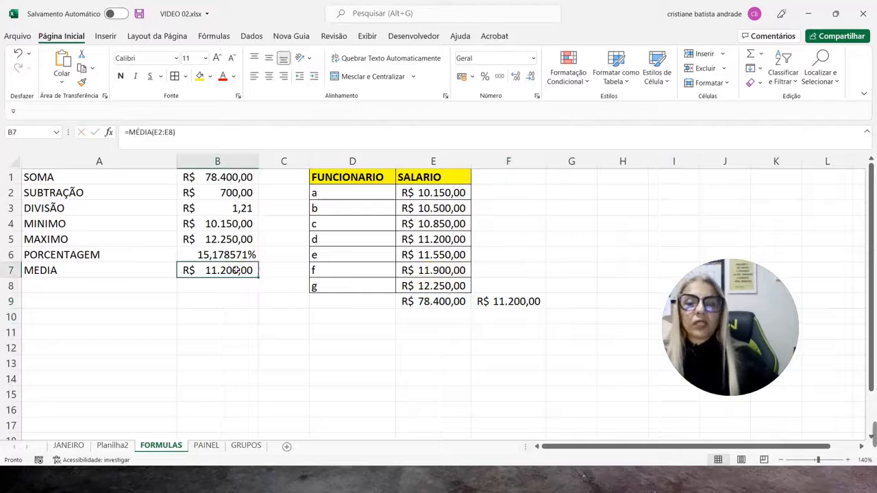
left_click(516, 305)
left_click_drag(96, 176, 216, 272)
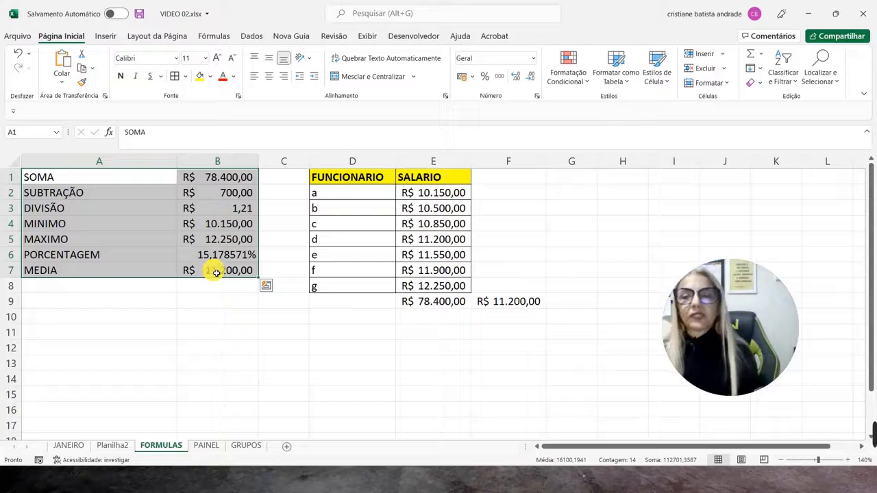
left_click(95, 290)
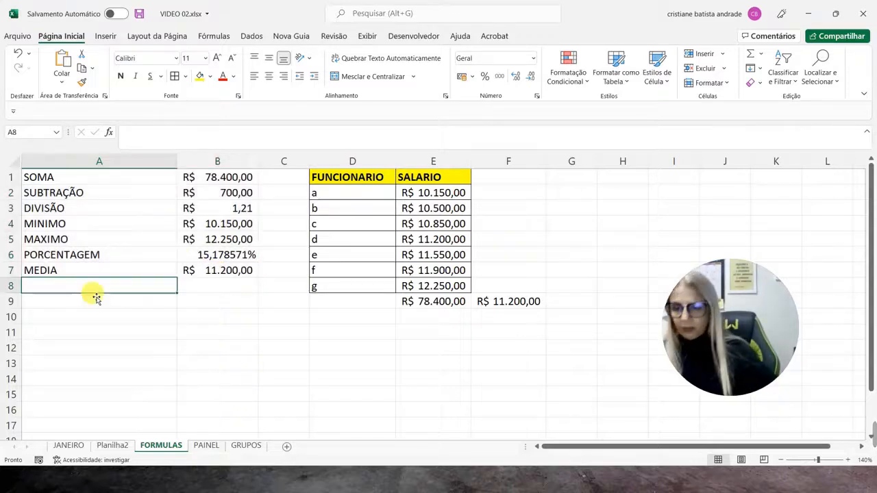
Look at the JANEIRO sheet, switch to the "Contas do Mês- Video 04" mind map and expand its "03- Aprenderemos hoje" topic
left_click(69, 446)
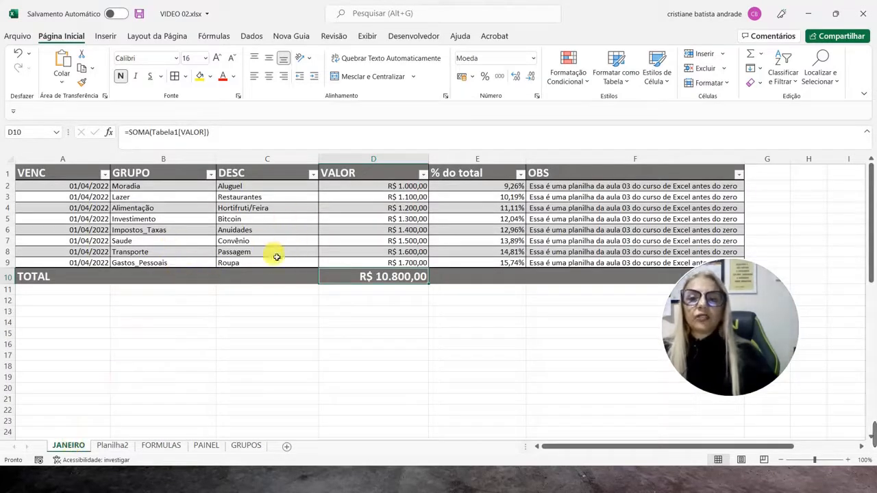
key("alt+Tab")
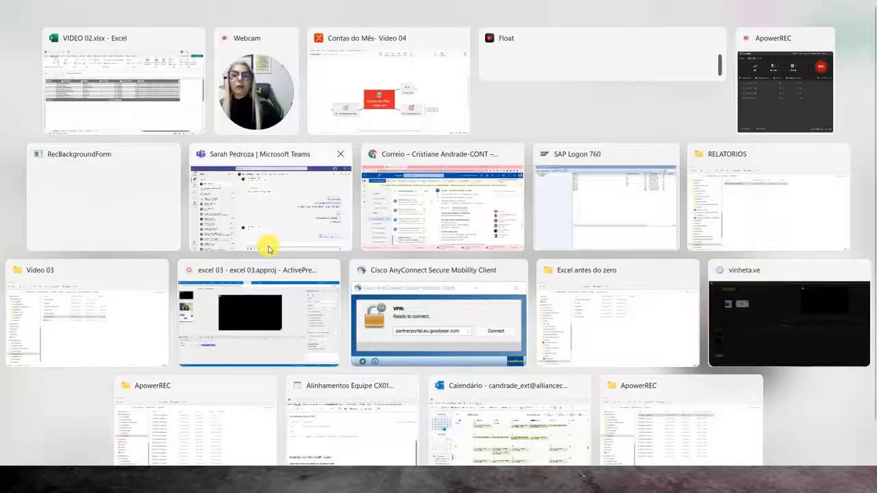
key("alt+Tab")
key("alt+Tab")
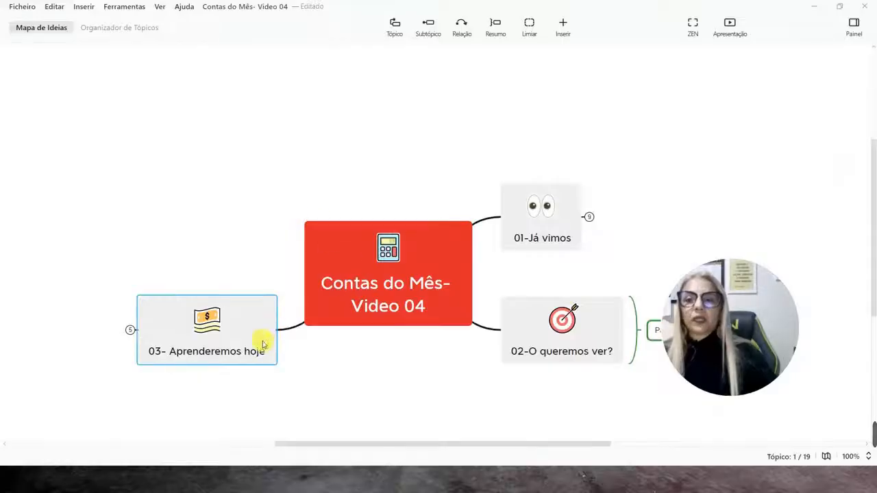
left_click(131, 330)
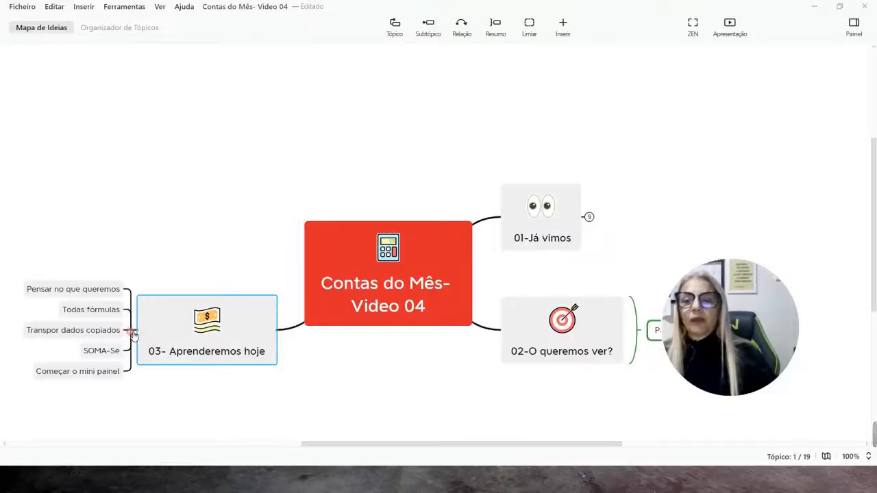
left_click(59, 296)
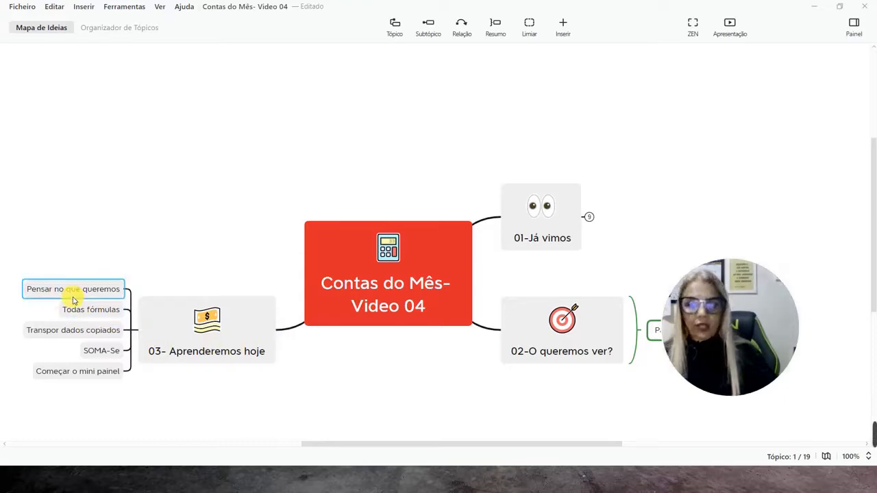
Switch back to Excel and delete all cells on the PAINEL sheet, including its old expense table
key("alt+Tab")
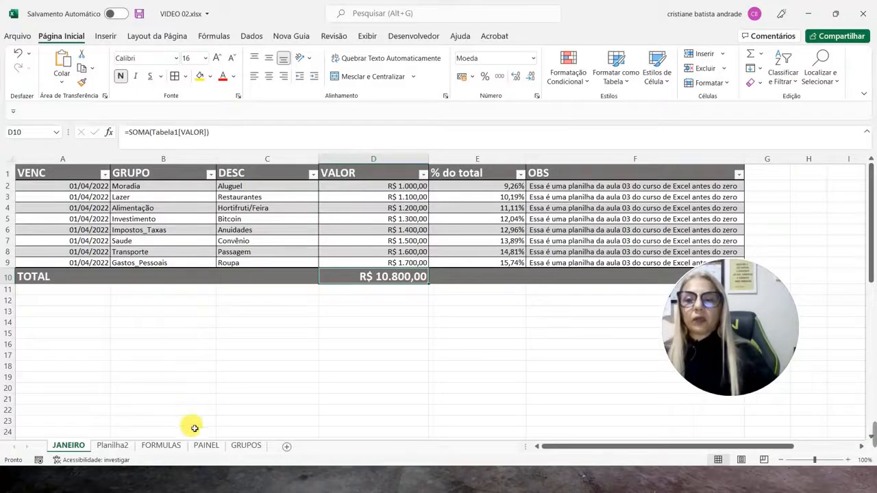
left_click(208, 446)
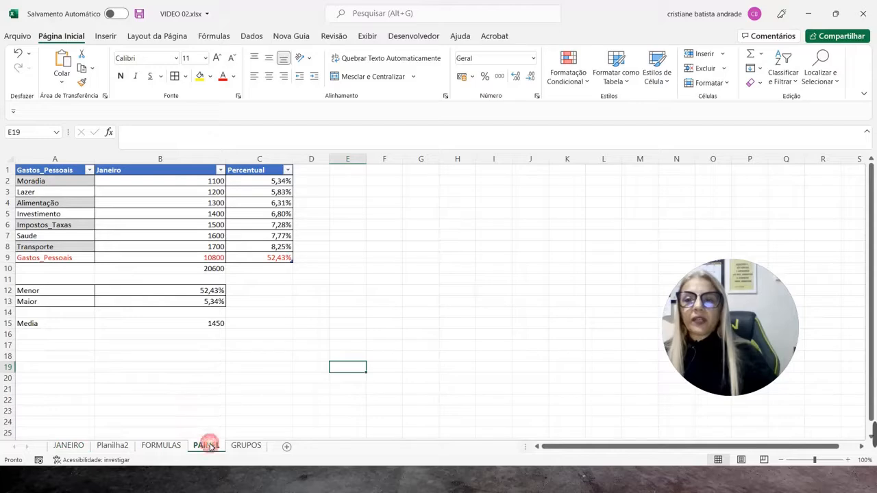
left_click(13, 167)
right_click(9, 162)
key("Escape")
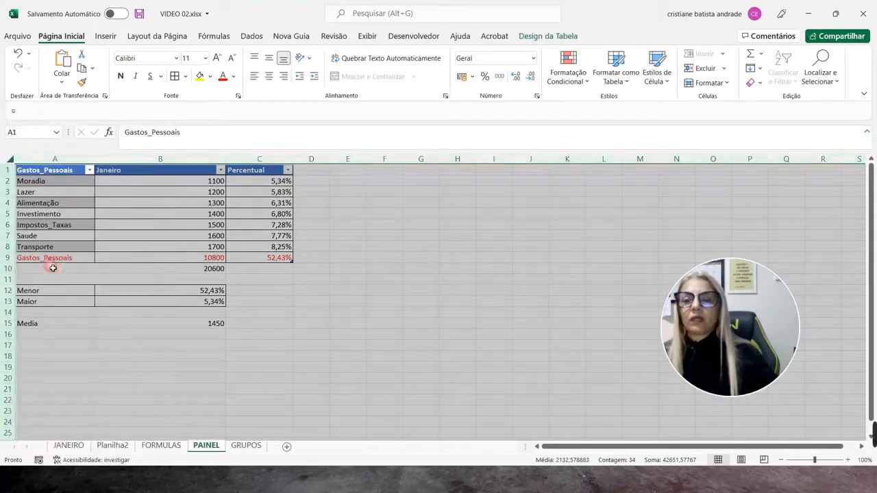
key("ctrl+minus")
left_click(105, 248)
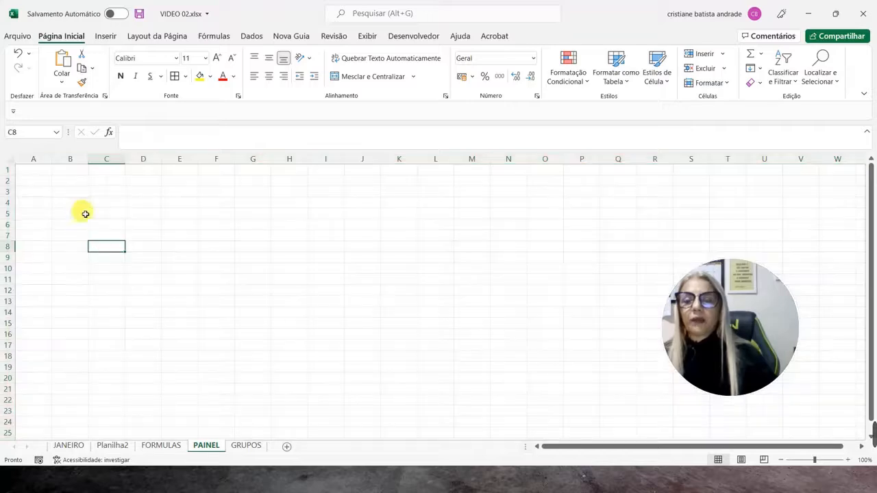
left_click(45, 175)
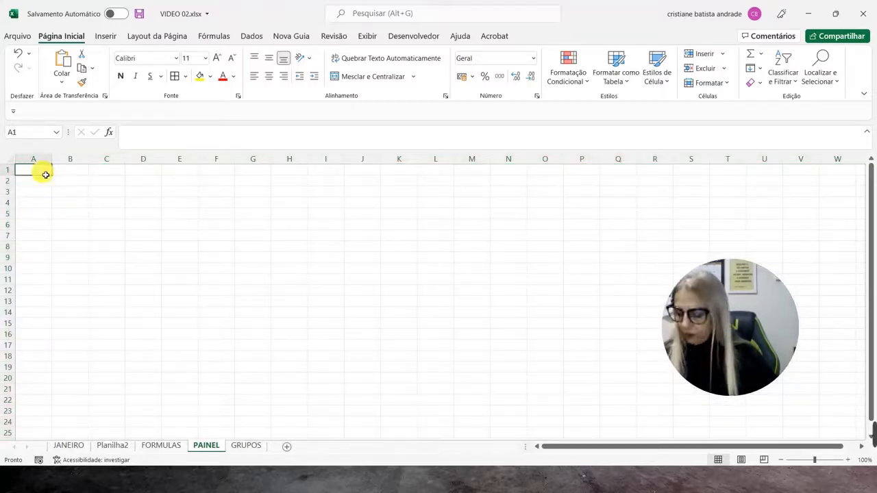
Undo the deletion on the PAINEL sheet and delete all of its cells again
key("ctrl+z")
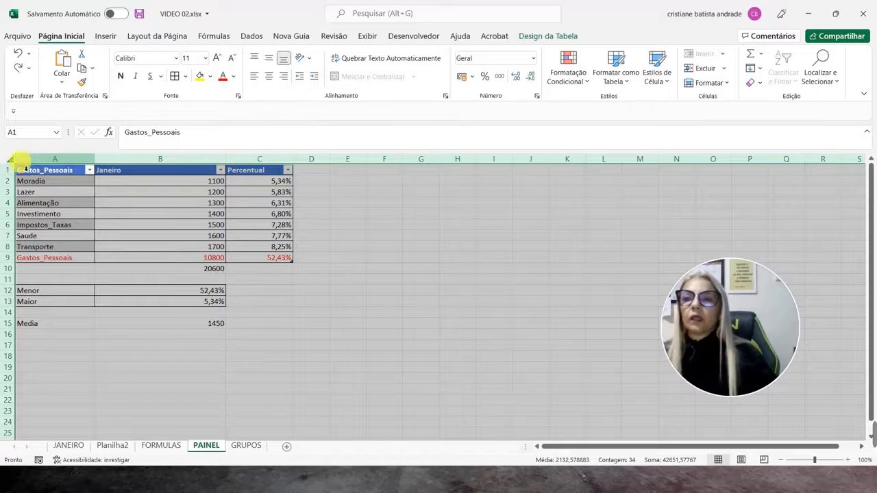
right_click(15, 160)
left_click(41, 268)
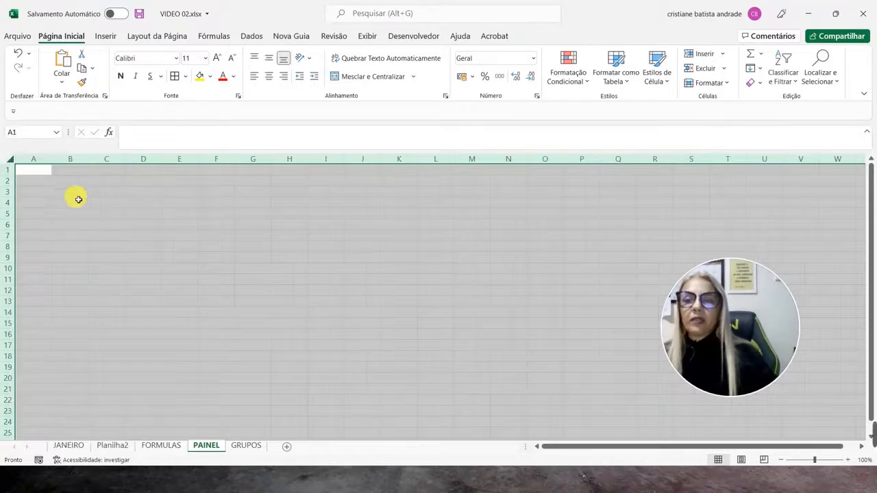
left_click(44, 171)
left_click(70, 173)
left_click(44, 171)
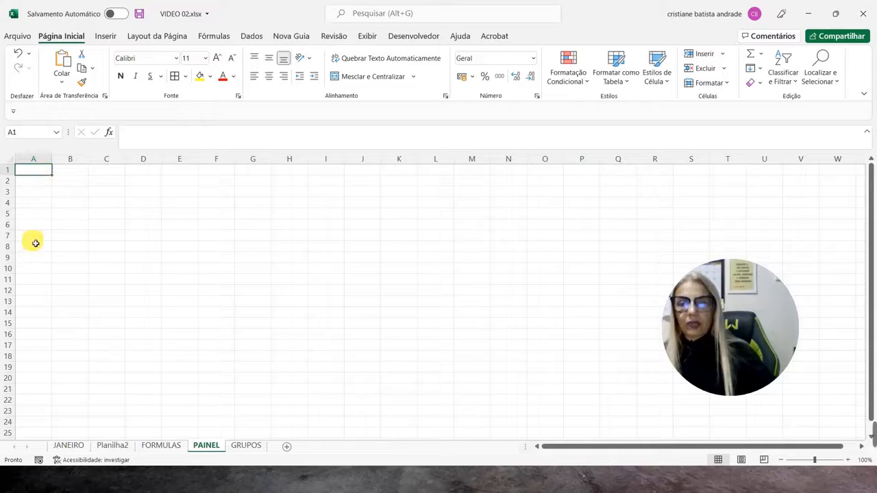
type("GAst")
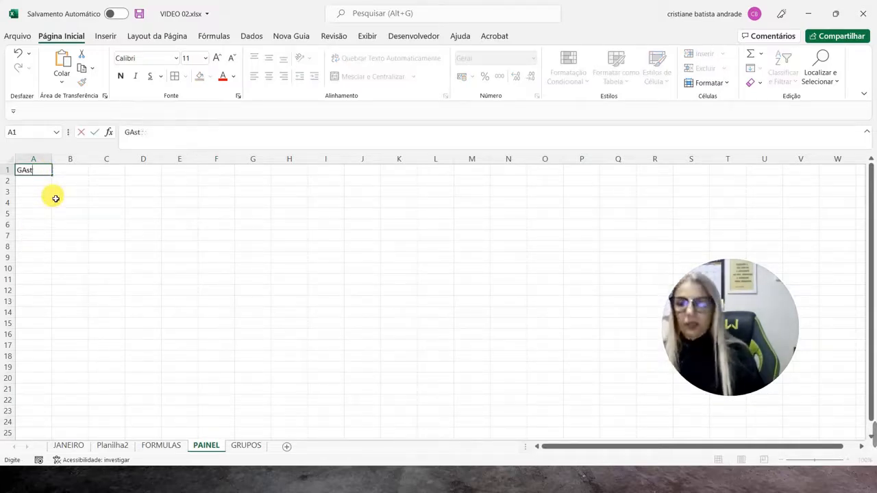
key("Escape")
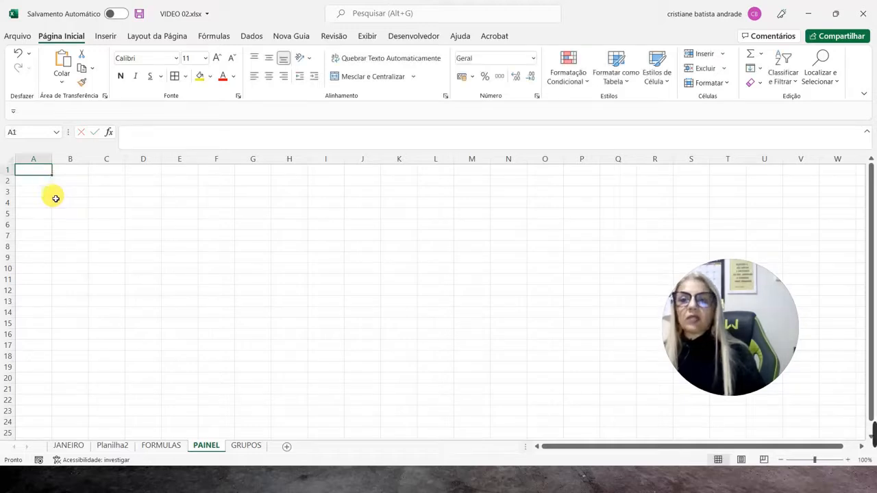
Enter Janeiro as the column header in B1 of the PAINEL sheet
key("Right")
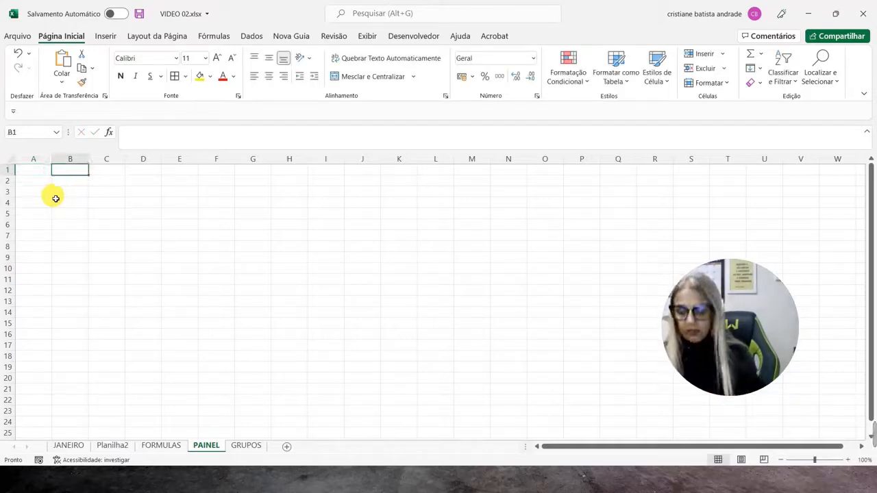
type("Janeiro")
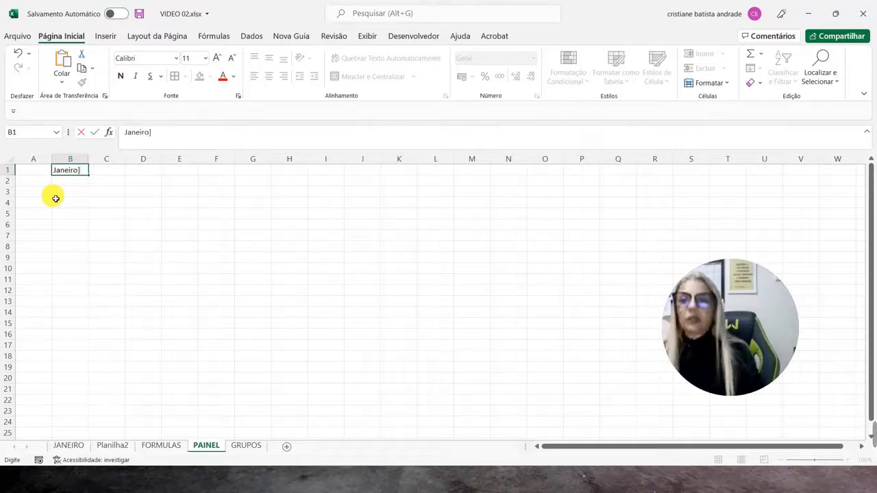
key("Return")
Enter Fevereiro in C1 and fill the month headers across row 1 through Outubro in K1
key("Up")
key("Right")
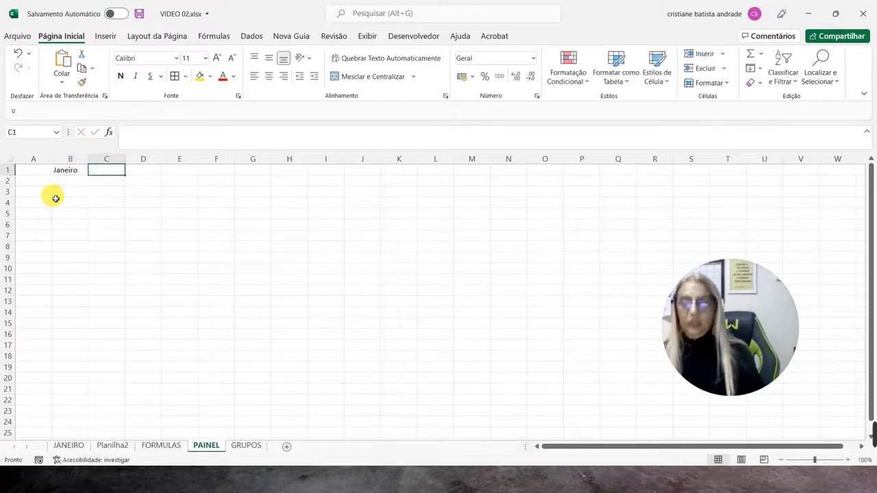
type("Fevereiro")
key("Return")
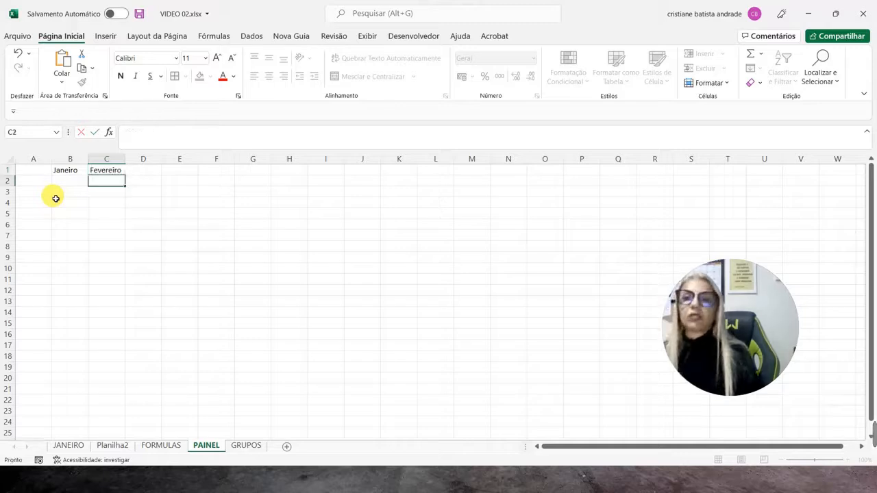
left_click_drag(65, 171, 420, 177)
left_click_drag(33, 181, 34, 291)
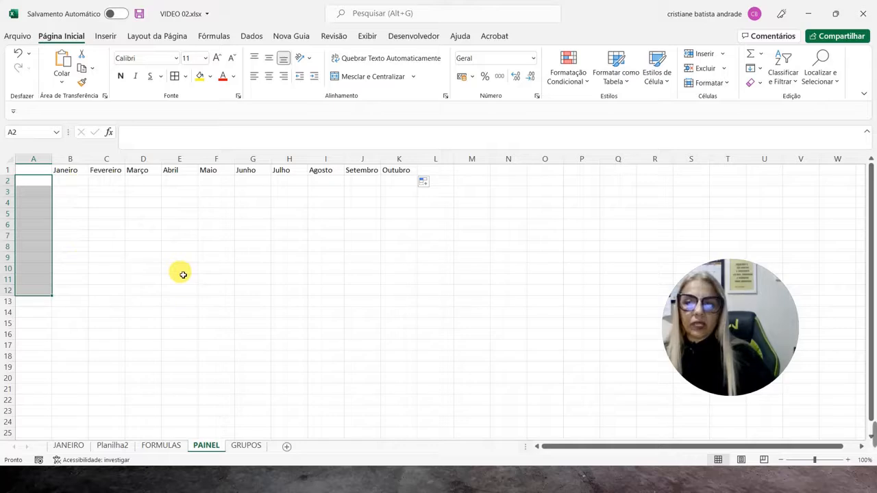
Clear columns C to L so that only the Janeiro header is kept
left_click_drag(107, 159, 447, 170)
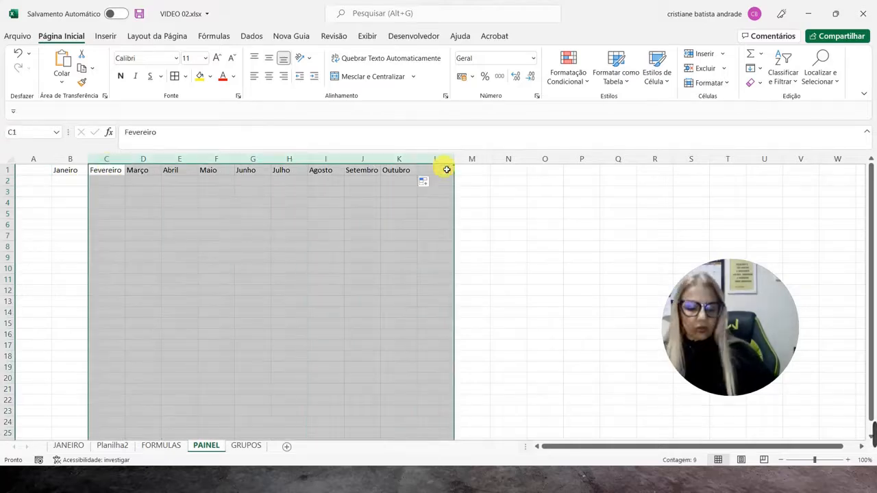
key("Delete")
left_click(44, 178)
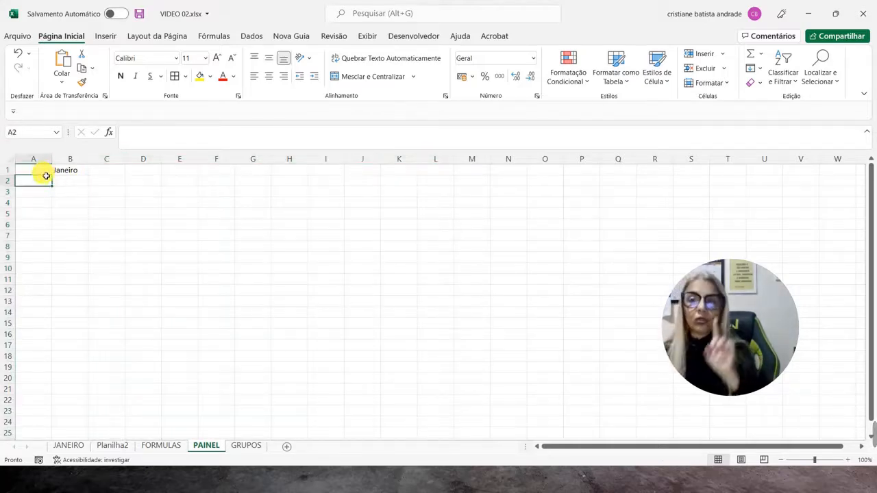
Enter % as the column header in C1, beside Janeiro
left_click(65, 173)
left_click(100, 173)
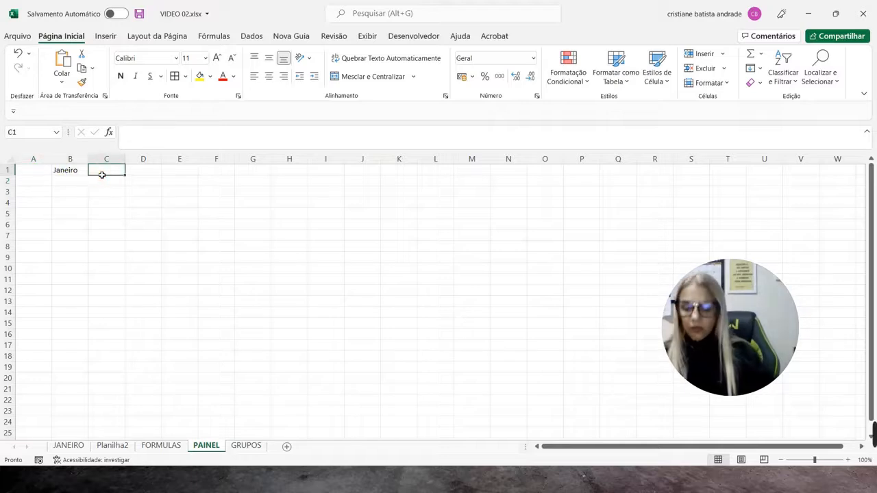
type("%")
key("Return")
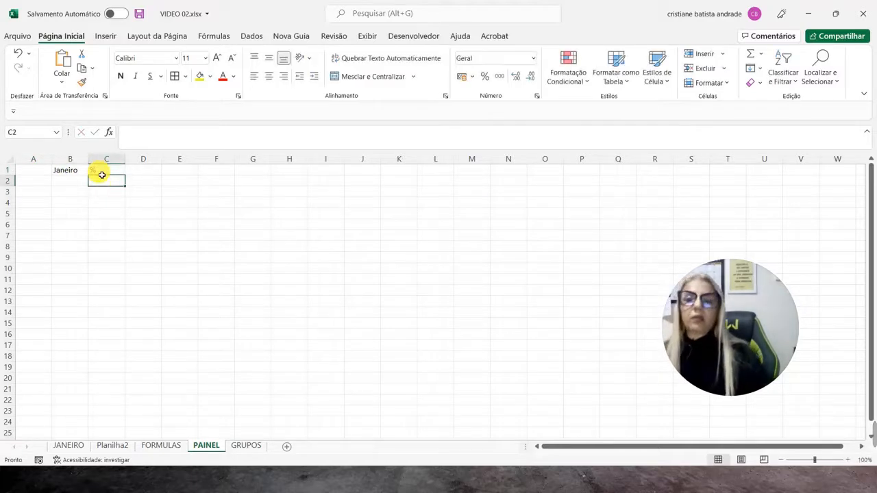
Enter the row labels Minimo in A11 and Maximo in A12
left_click(30, 283)
left_click(30, 282)
type("Minimo")
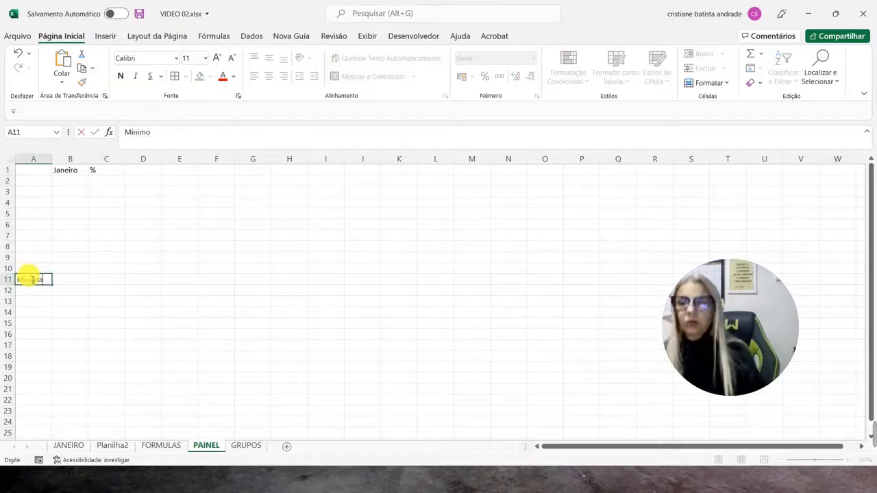
key("Return")
type("MAx")
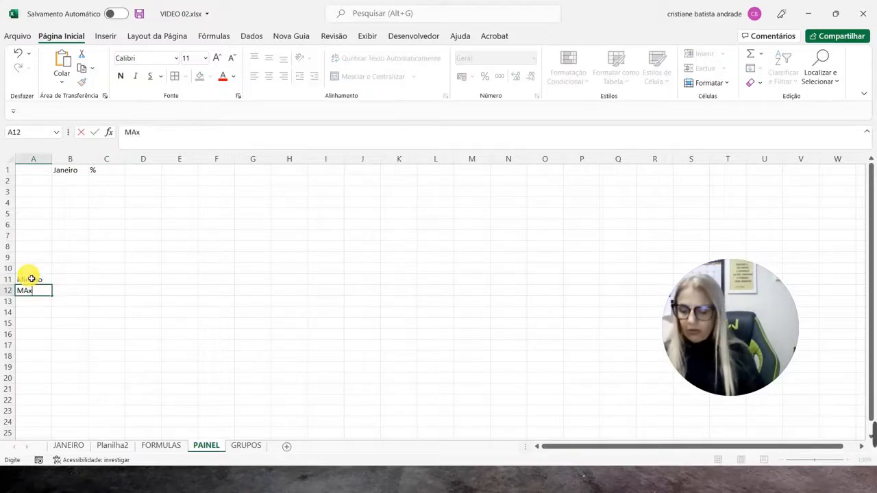
type("imo")
key("Return")
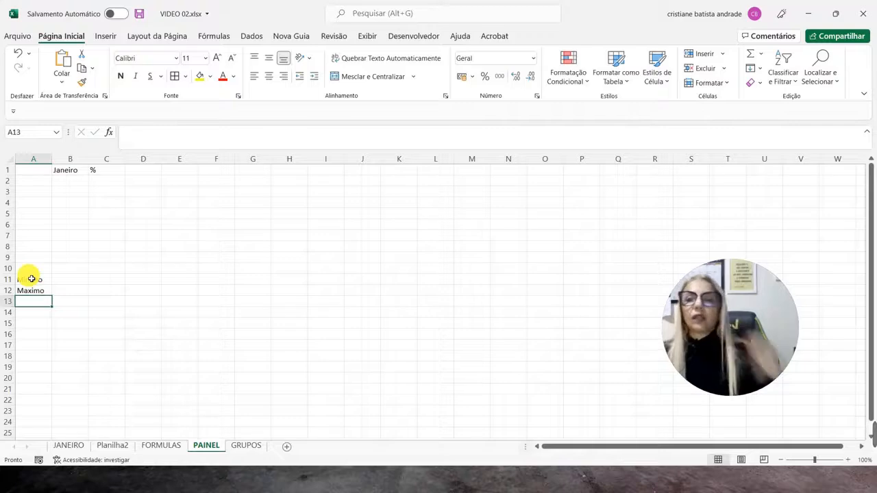
Copy the expense group names from B2:B9 in the GRUPO column of the JANEIRO sheet
left_click_drag(31, 181, 37, 258)
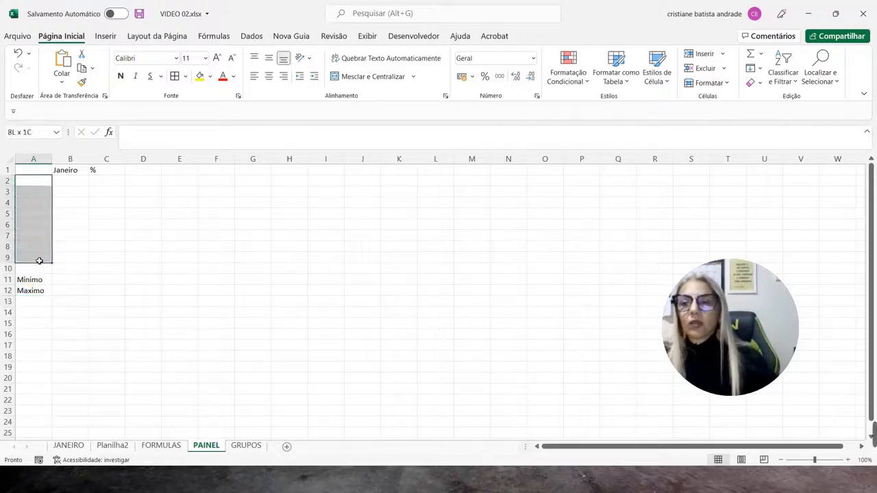
left_click(69, 445)
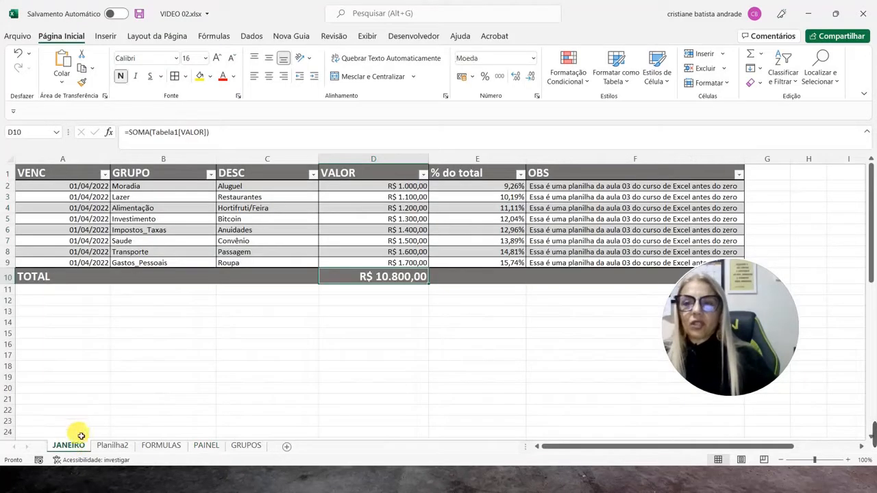
left_click_drag(151, 184, 153, 262)
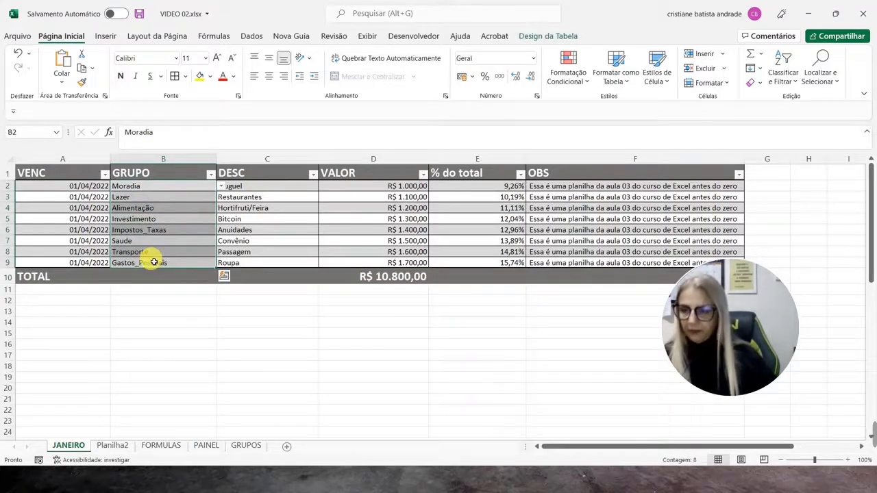
key("ctrl+c")
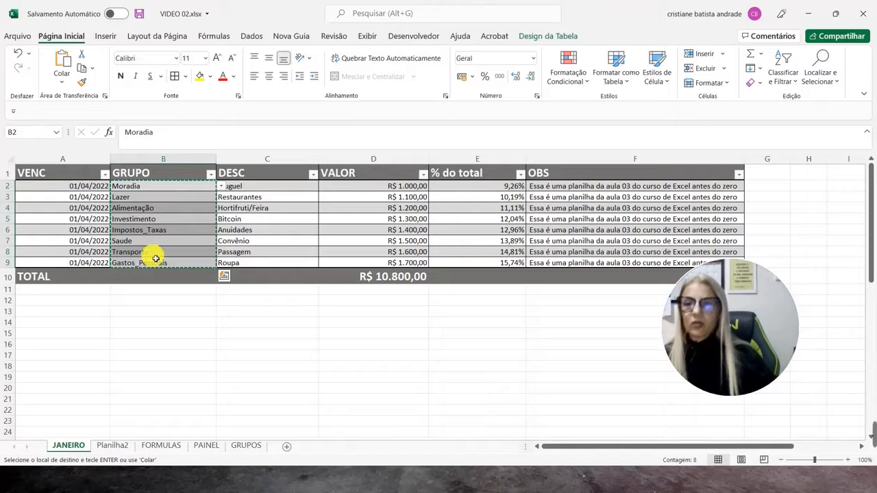
Copy the eight group headers, Moradia to Gastos_Pessoais, from A1:H1 of the GRUPOS sheet
left_click(113, 445)
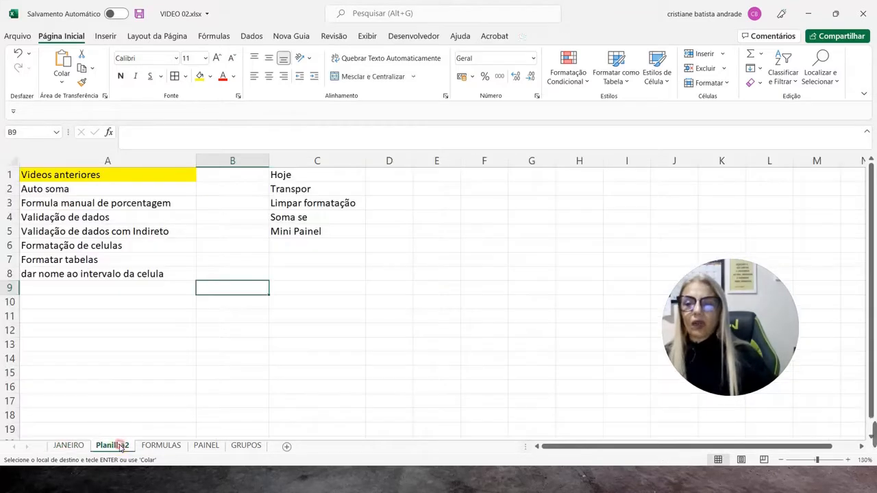
left_click(243, 447)
left_click(72, 200)
left_click_drag(73, 178, 634, 176)
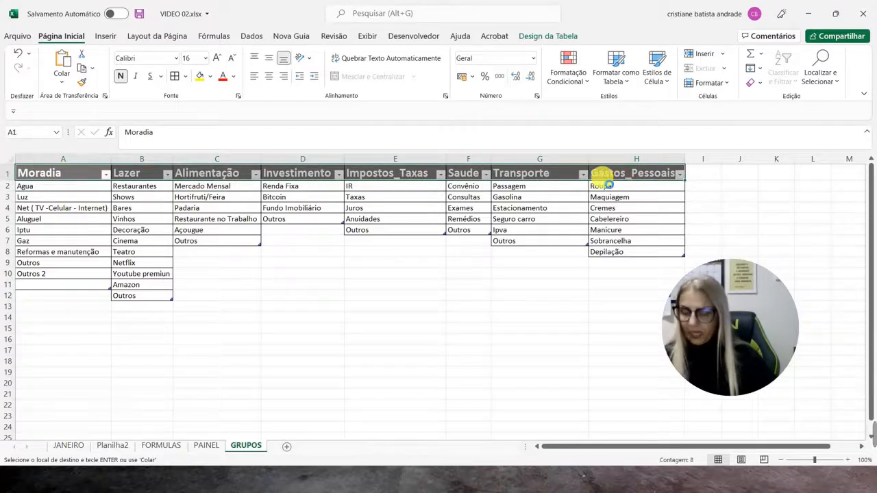
key("ctrl+c")
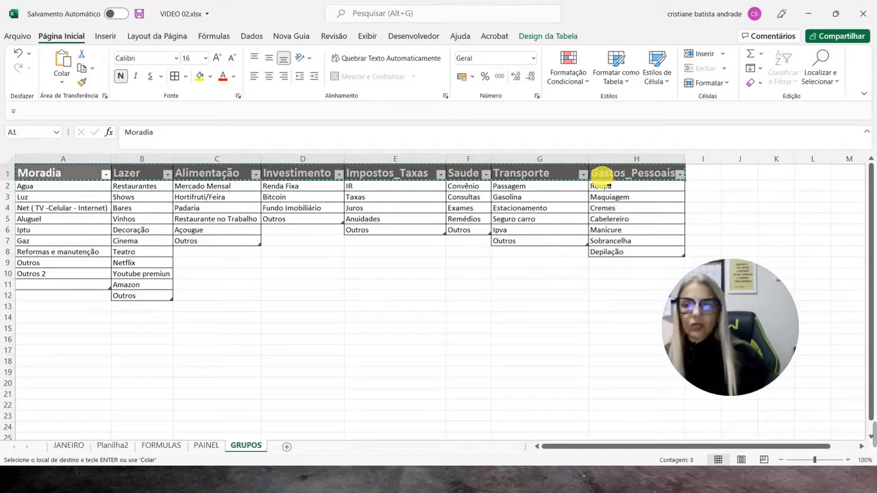
Try pasting the group headers horizontally on the PAINEL sheet starting at E3, and undo the paste
left_click(206, 445)
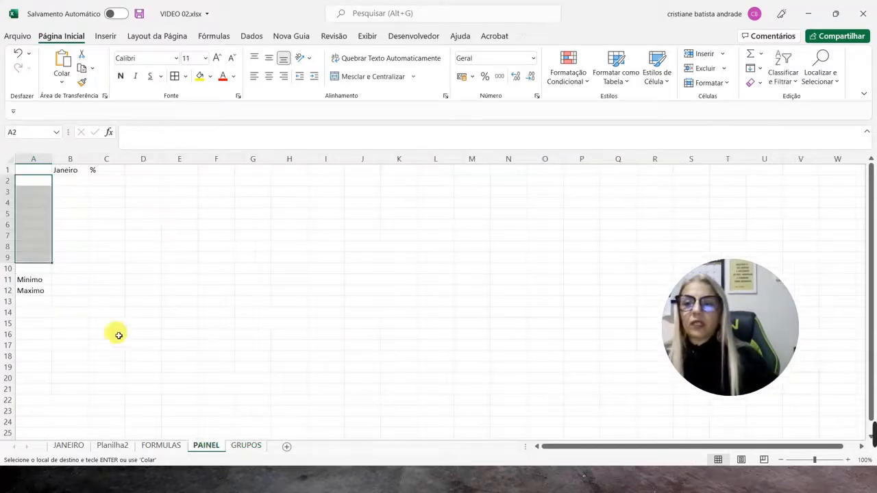
left_click(195, 192)
key("Return")
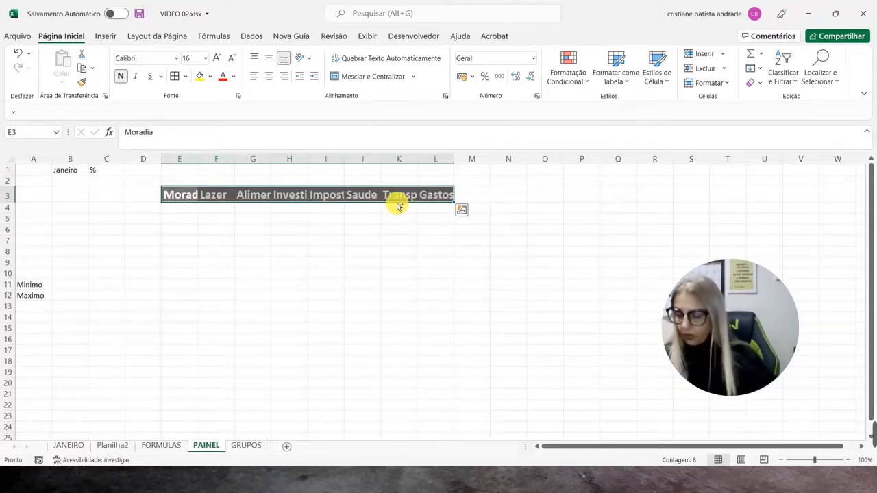
key("ctrl+z")
Paste the copied group headers transposed into PAINEL from A2 down and autofit the width of column A
left_click(43, 185)
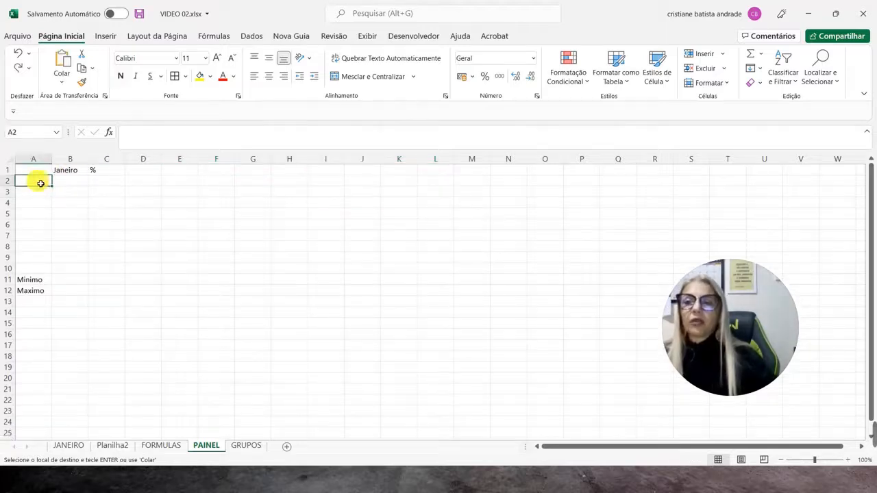
right_click(40, 184)
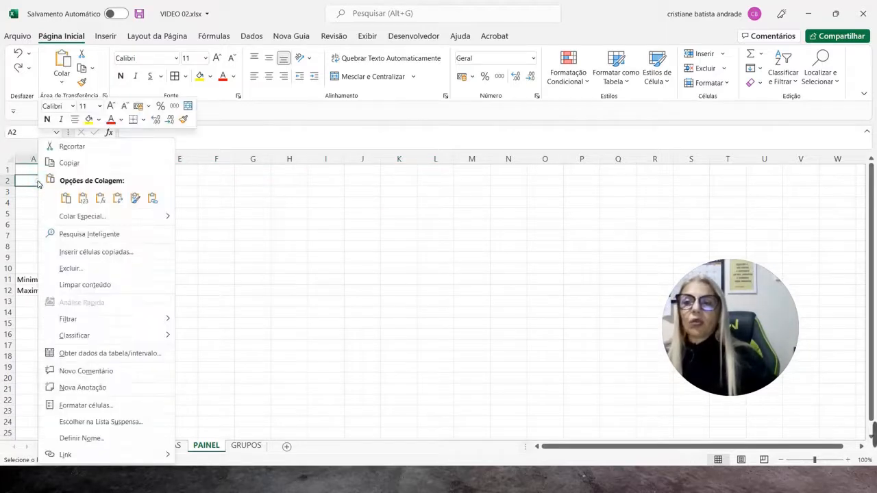
left_click(117, 198)
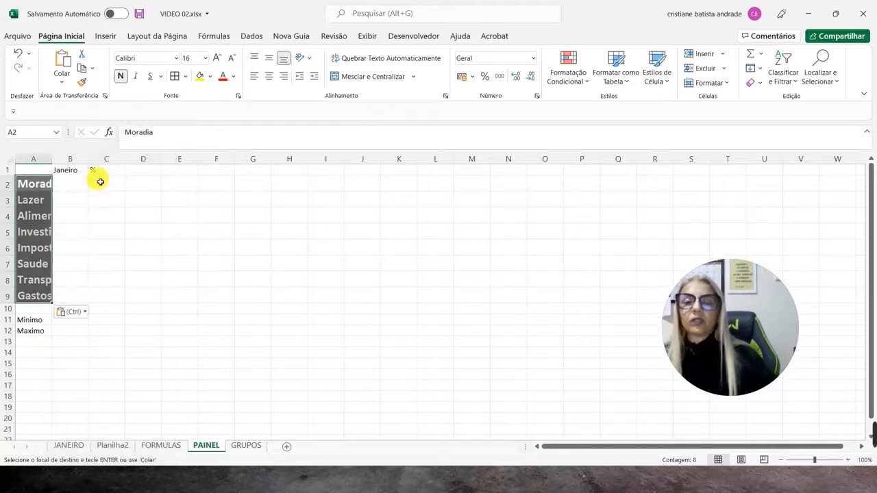
double_click(53, 162)
left_click(154, 200)
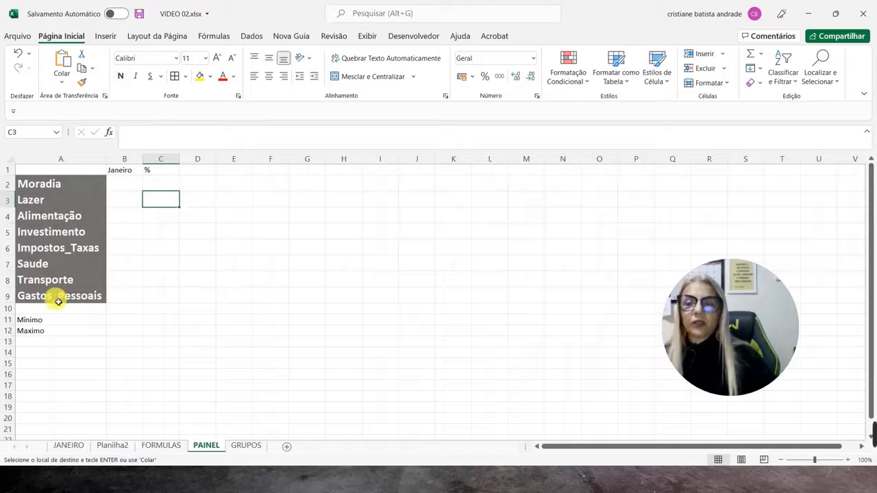
Insert four blank rows below the Moradia row in the JANEIRO expense table
left_click(126, 188)
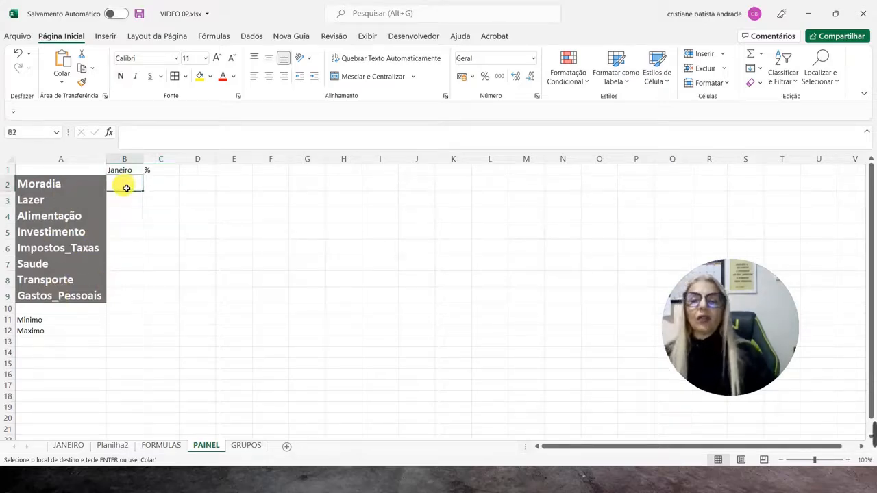
left_click(80, 446)
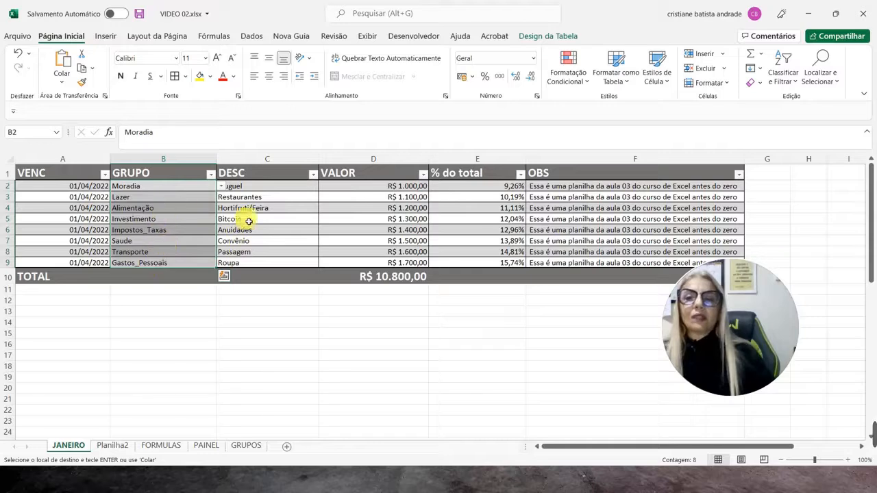
left_click(7, 198)
left_click_drag(8, 200, 7, 230)
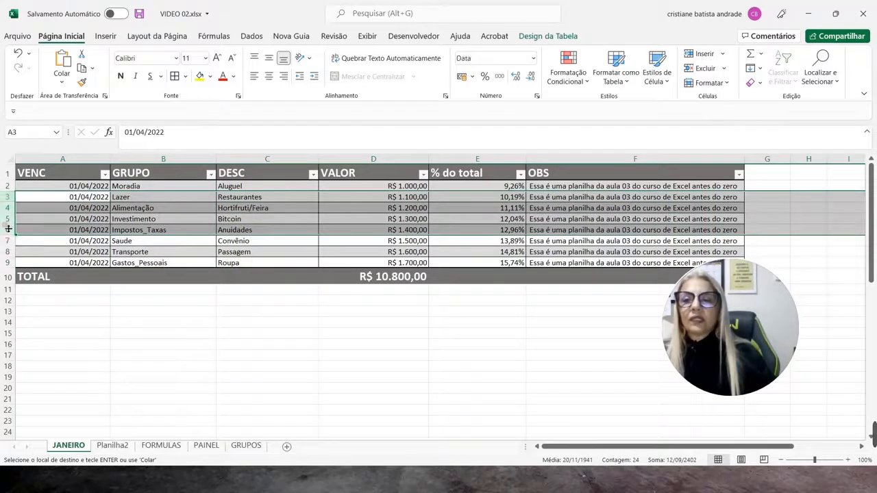
right_click(8, 230)
left_click(34, 322)
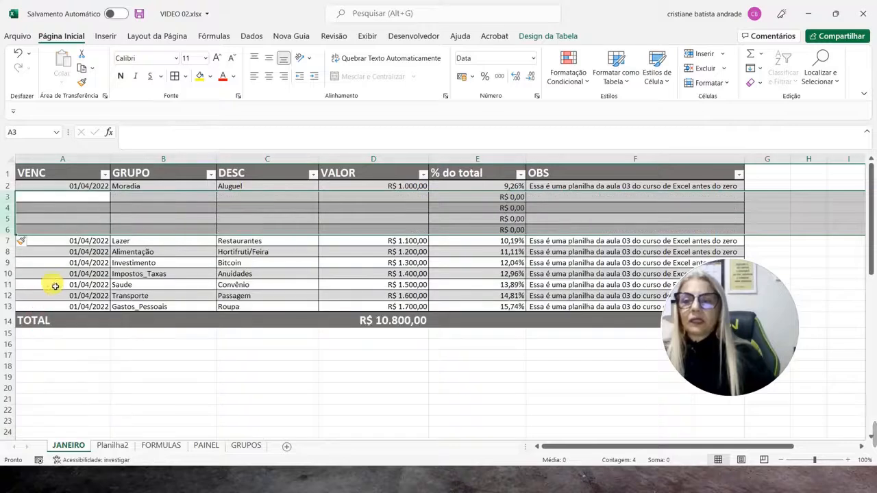
Insert three blank rows below the Lazer row and three more below the Alimentação row
left_click_drag(7, 251, 7, 273)
right_click(7, 274)
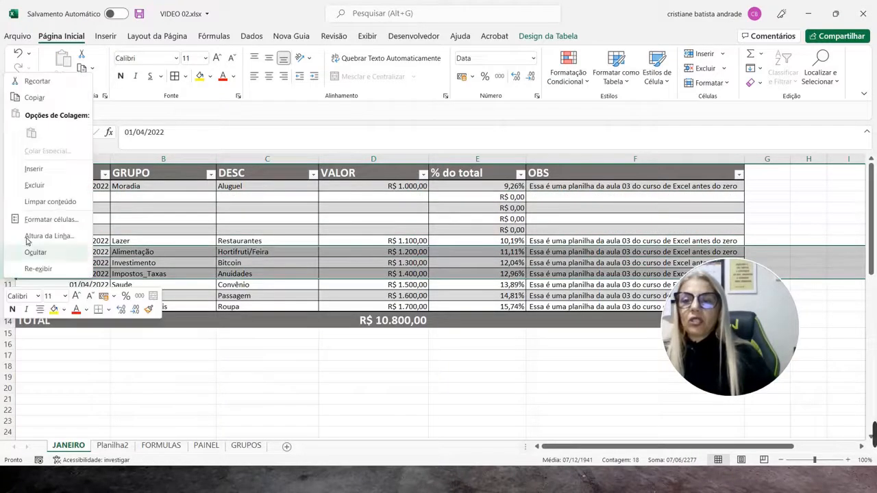
left_click(37, 169)
scroll(23, 247, "down", 2)
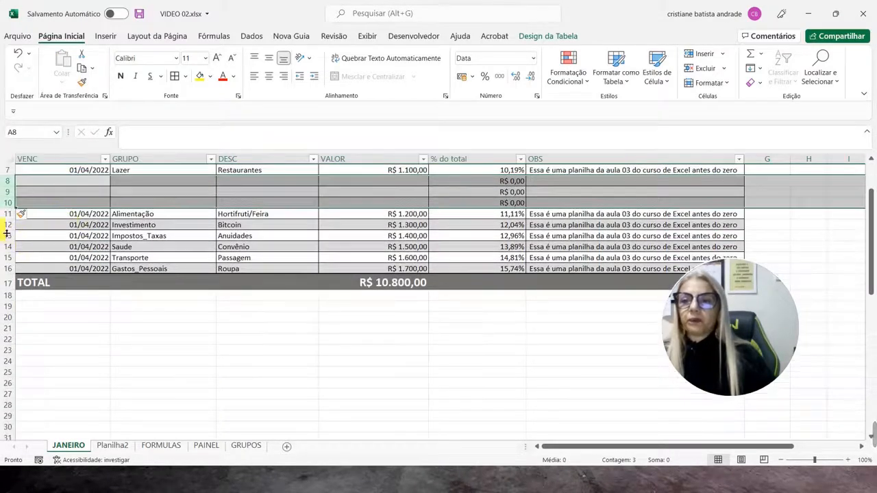
left_click_drag(7, 225, 4, 246)
right_click(4, 247)
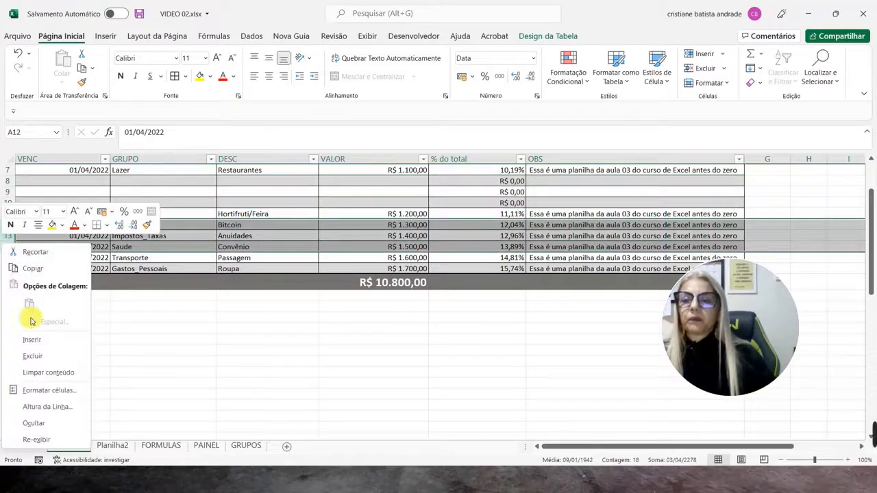
left_click(32, 339)
Copy the group Moradia from B2 into the blank GRUPO cells B3:B6
scroll(82, 288, "up", 2)
left_click(148, 191)
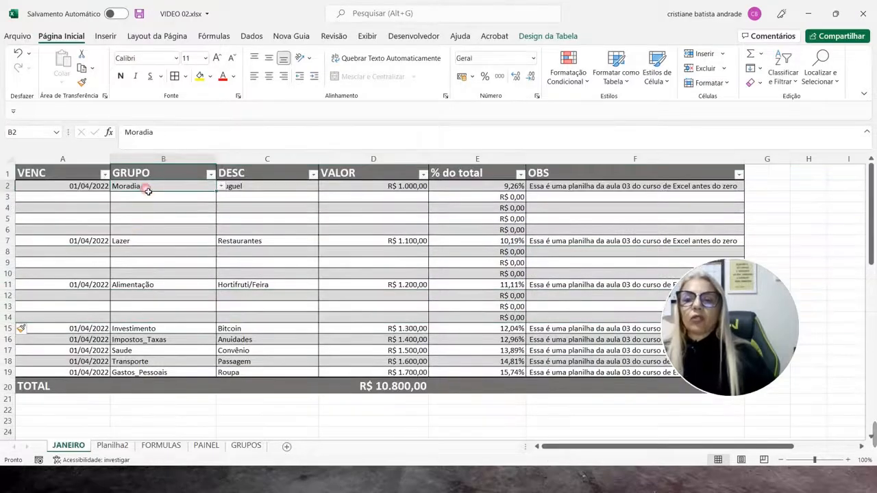
key("ctrl+c")
left_click_drag(146, 198, 147, 230)
key("Return")
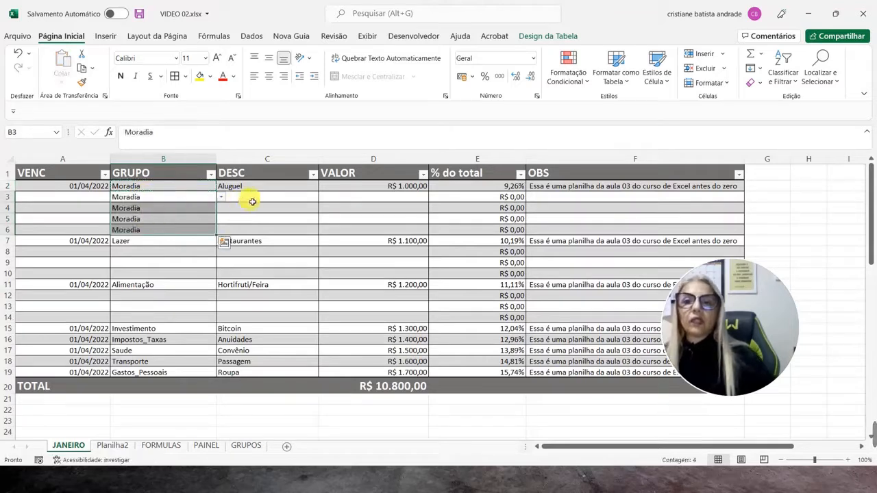
Choose Iptu as the description in C3 and Gaz in C4 for the new Moradia rows
left_click(281, 198)
left_click(322, 201)
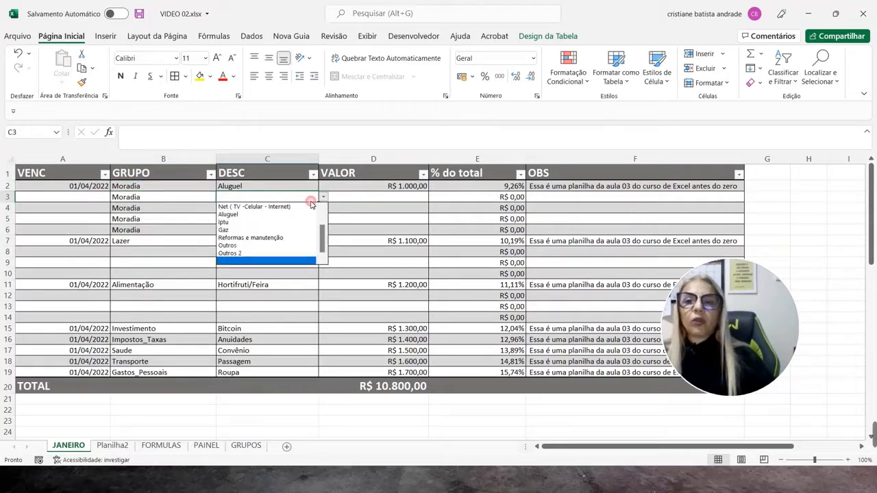
left_click(268, 225)
left_click(267, 211)
left_click(323, 208)
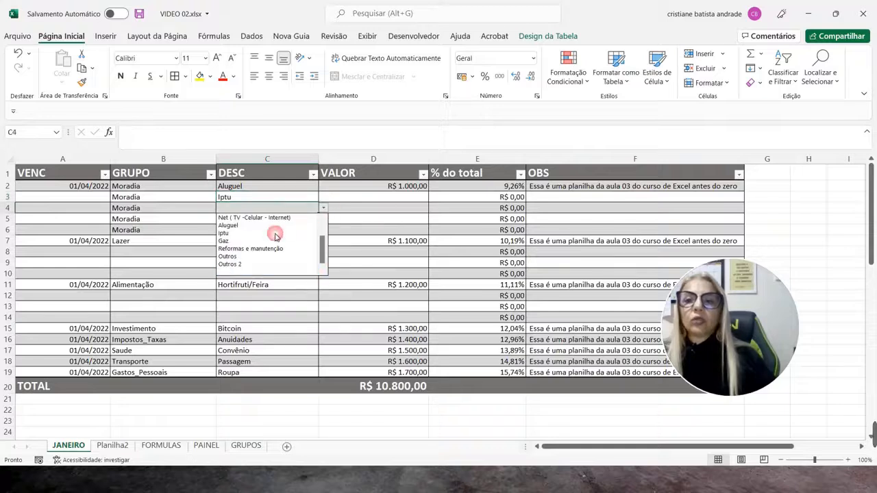
left_click(243, 244)
Choose Luz as the description in C5 and Agua in C6
left_click(275, 219)
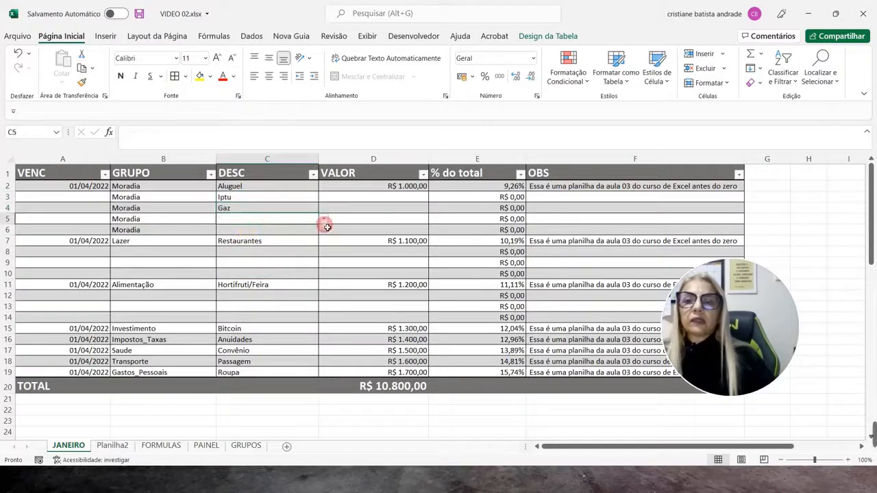
left_click(324, 220)
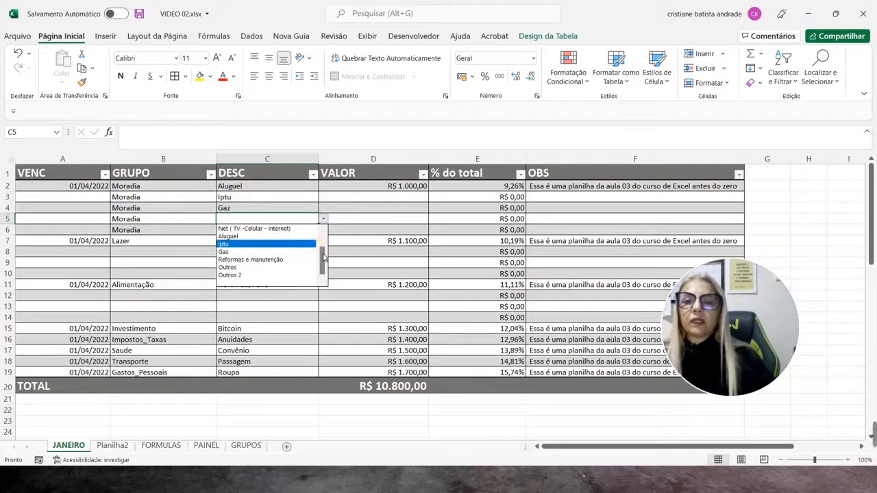
scroll(324, 257, "up", 3)
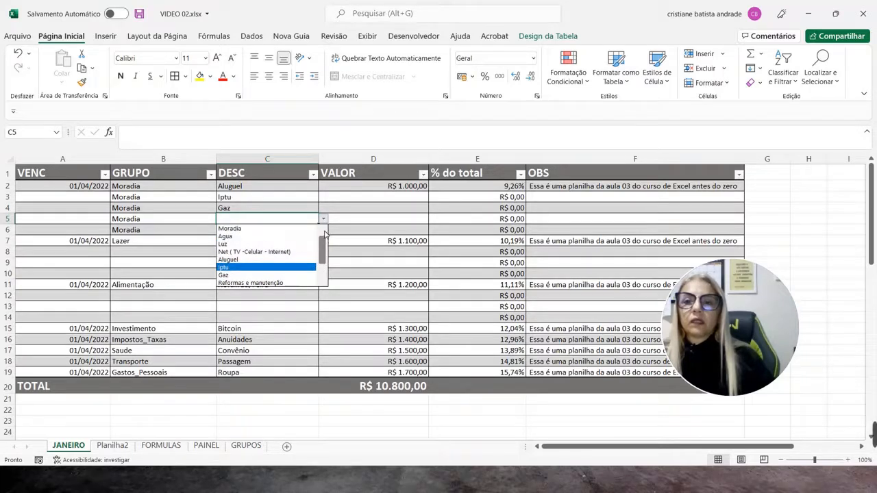
left_click(251, 245)
left_click(263, 234)
left_click(323, 230)
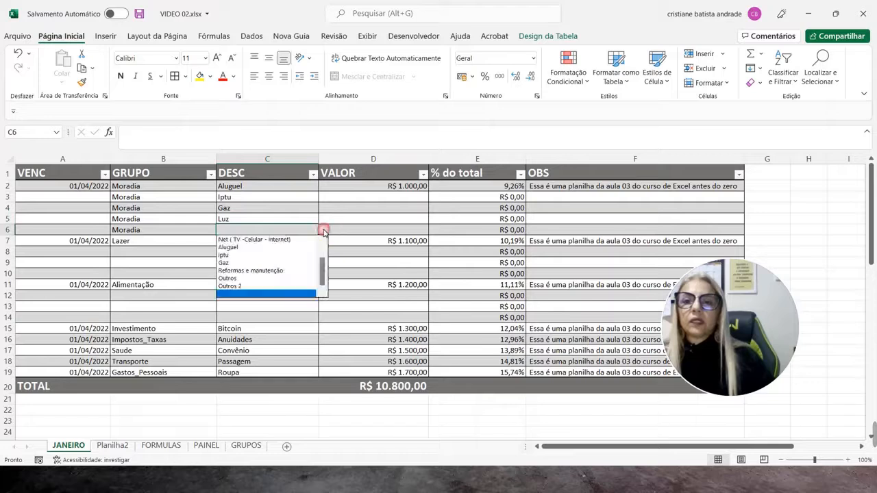
scroll(320, 254, "up", 1)
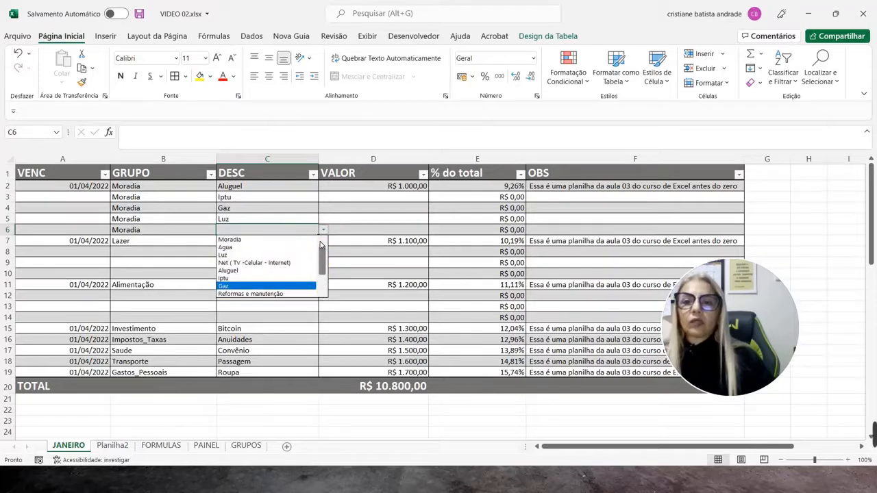
left_click(253, 247)
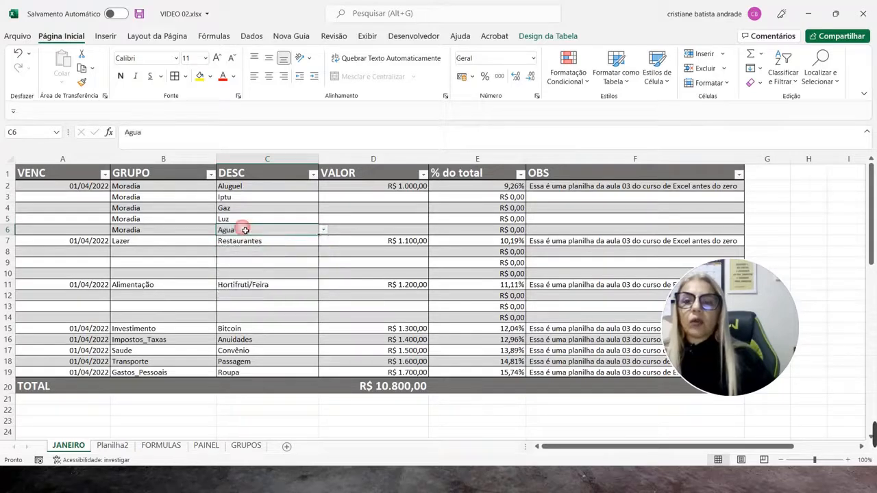
Copy the date 01/04/2022 from A2 into A4:A19 of the VENC column
left_click(96, 187)
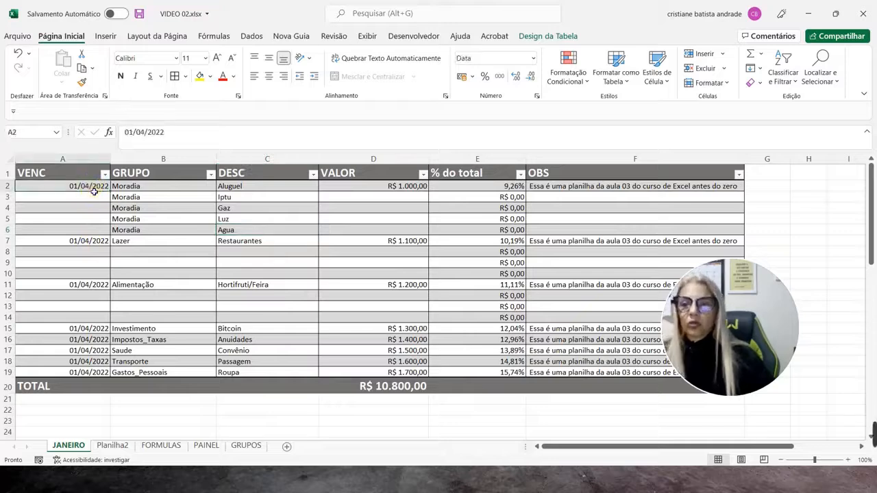
key("ctrl+c")
left_click_drag(96, 200, 106, 370)
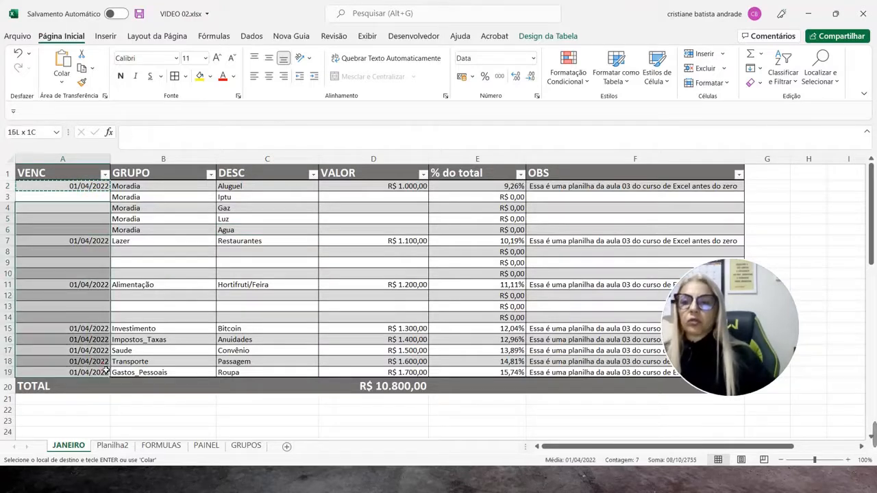
key("Return")
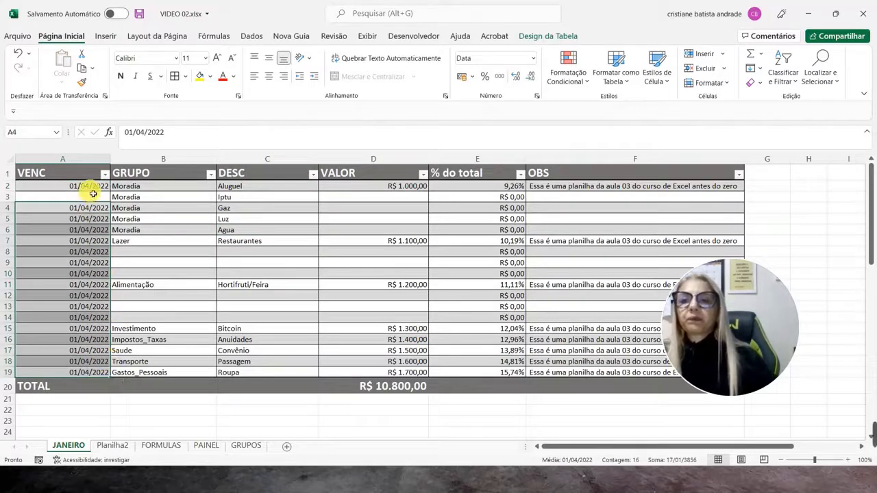
Enter the VALOR amounts 150, 120, 400 and 200 for Iptu, Gaz, Luz and Agua in D3:D6
left_click(369, 197)
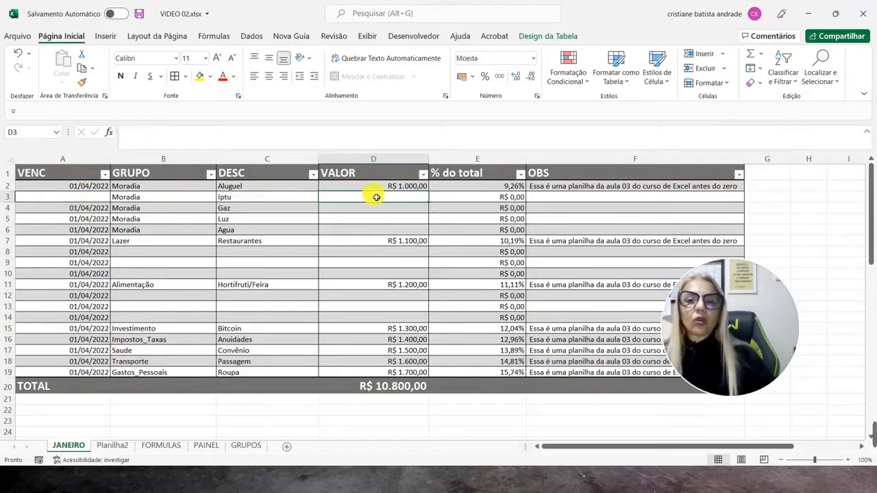
type("150")
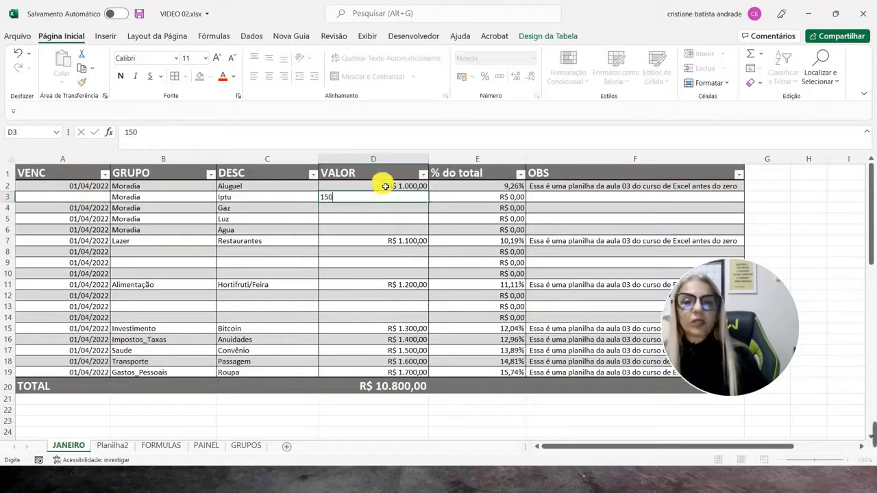
key("Return")
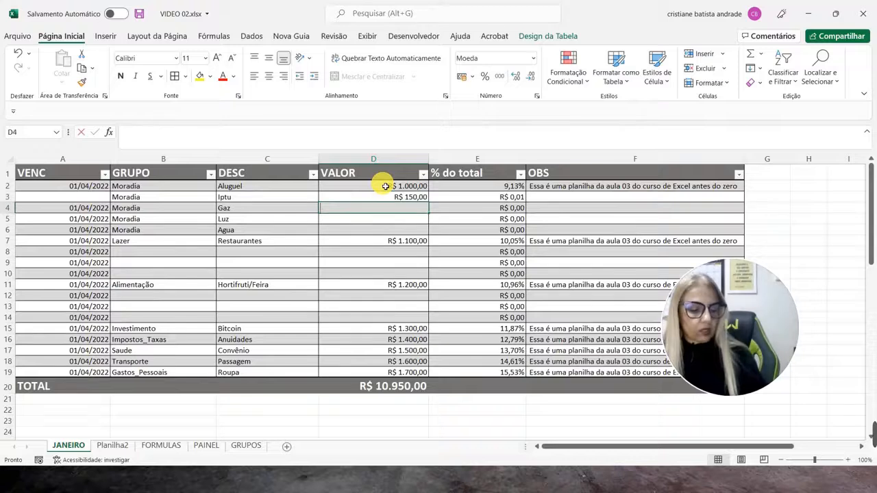
type("120")
key("Return")
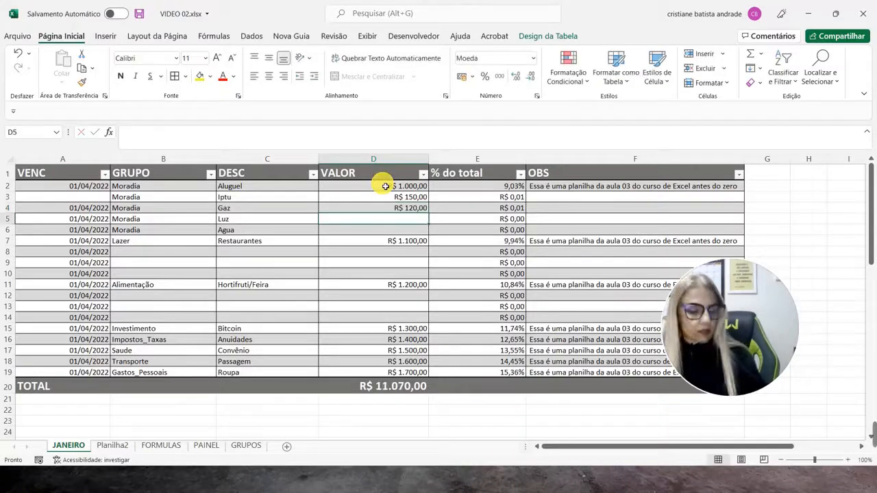
type("400")
key("Return")
type("2")
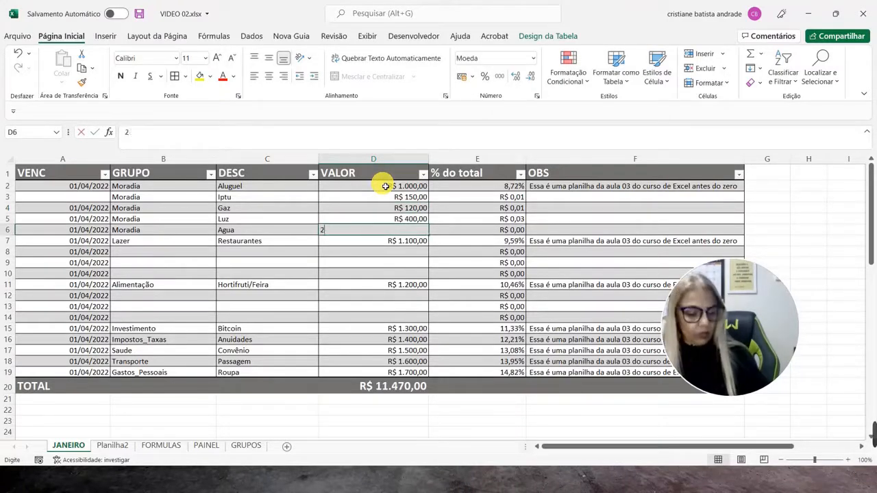
type("00")
key("Return")
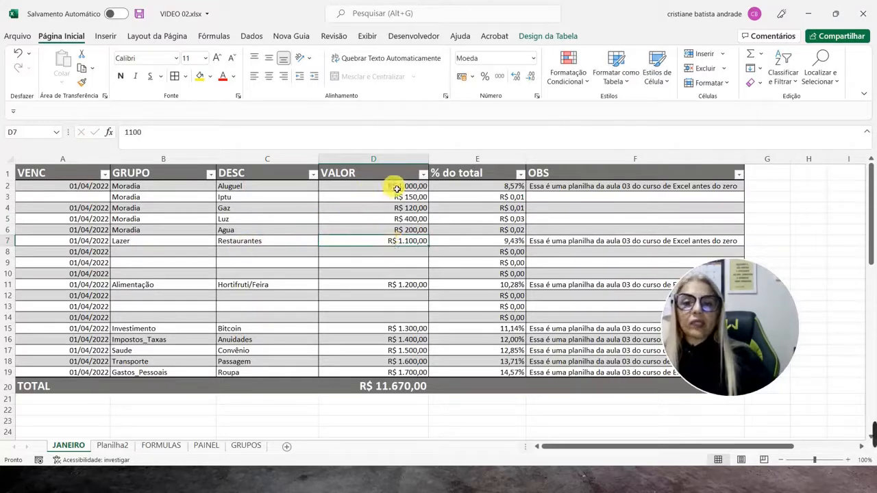
left_click(159, 198)
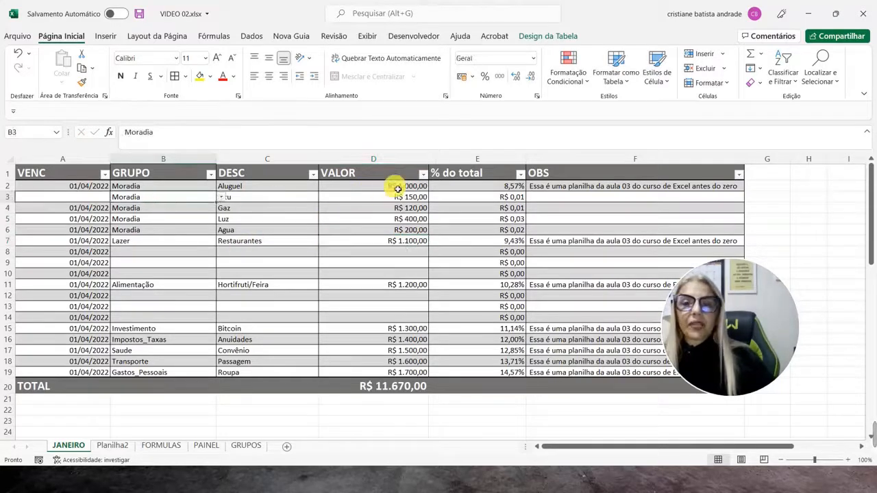
left_click_drag(397, 189, 394, 230)
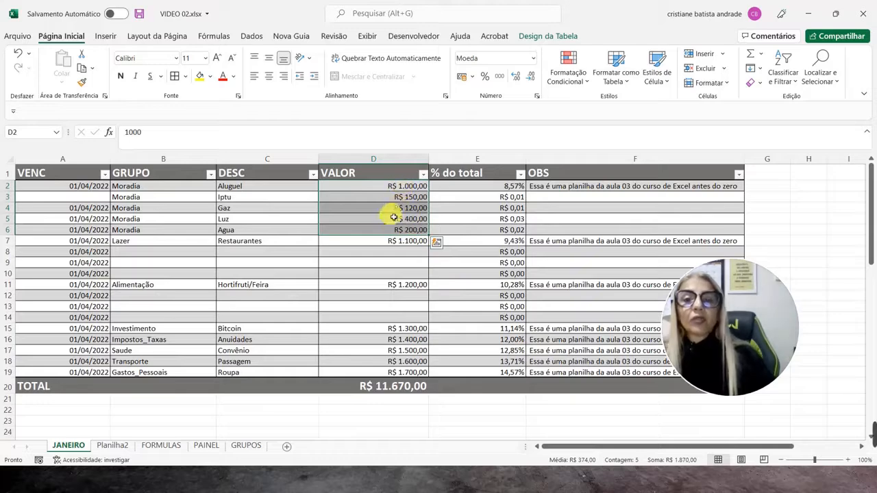
left_click(13, 209)
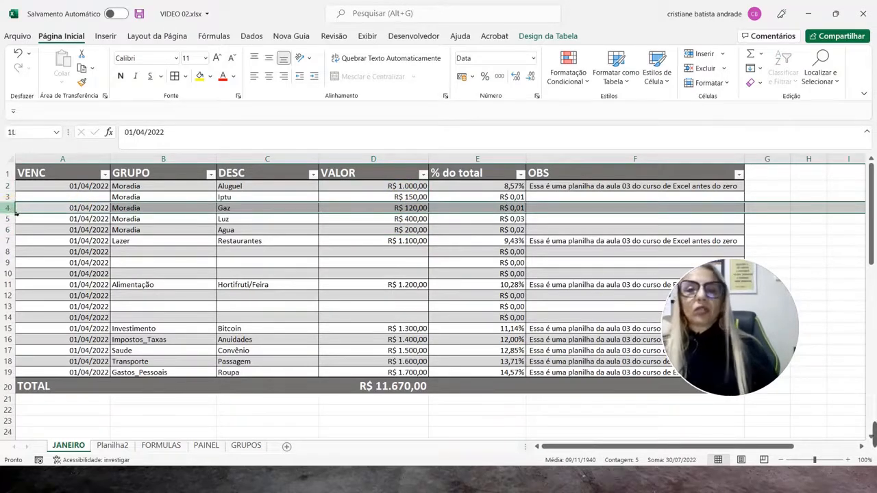
right_click(15, 213)
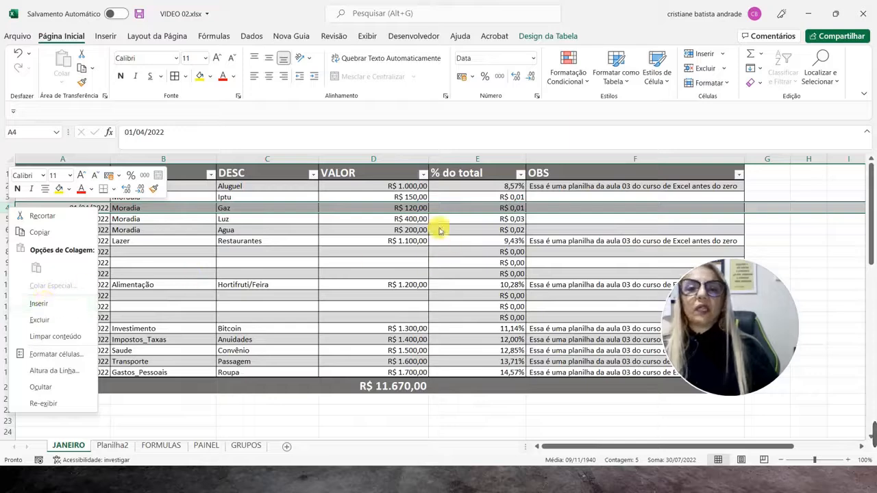
key("Escape")
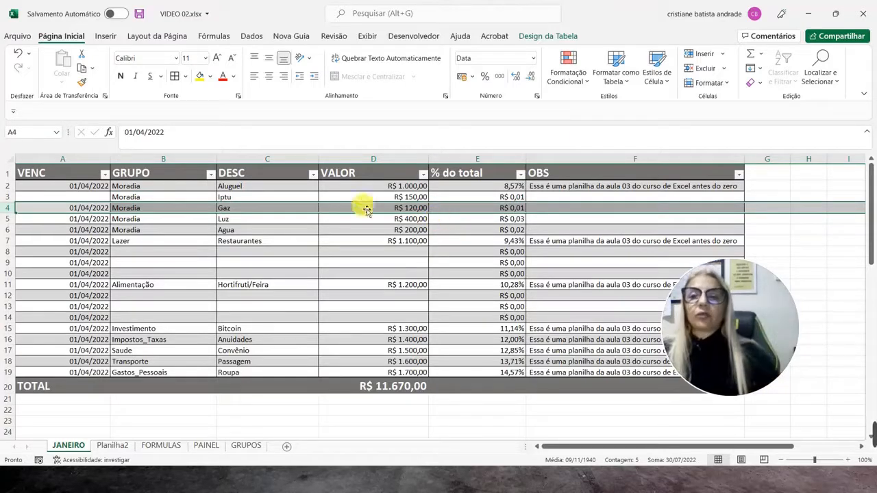
Copy the group Lazer from B7 into the blank GRUPO cells B8:B10
left_click(168, 243)
key("ctrl+c")
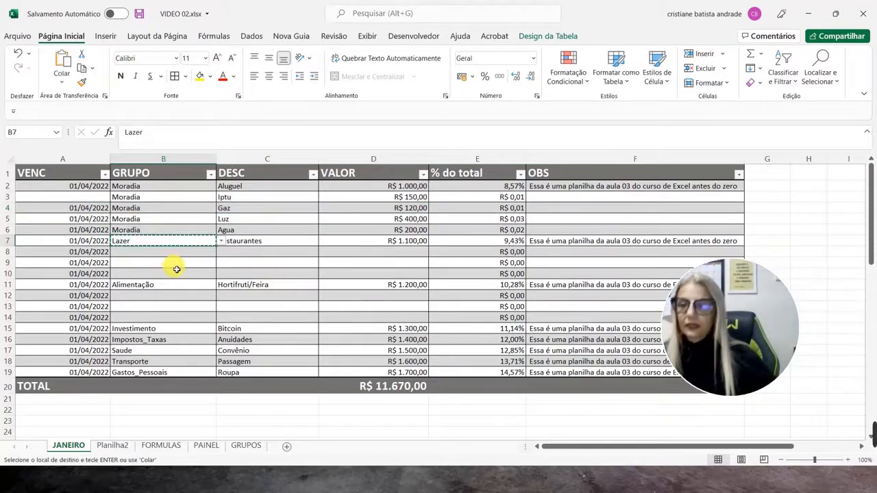
left_click_drag(174, 256, 172, 274)
key("Return")
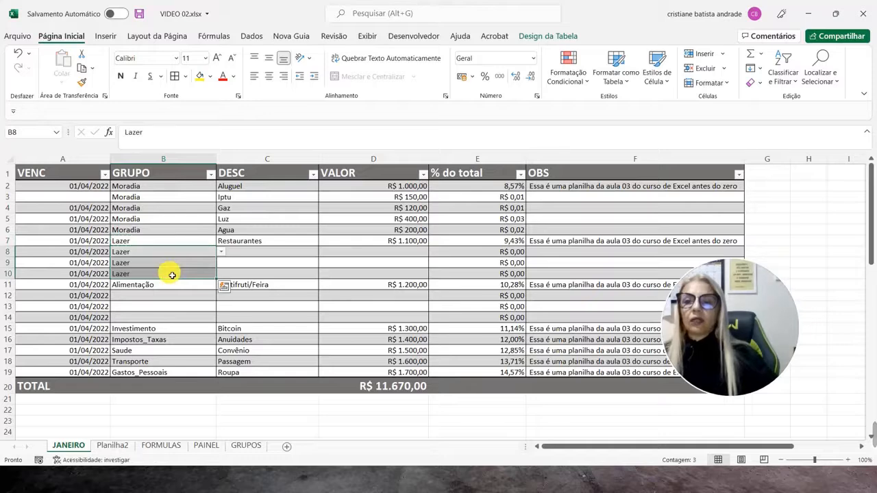
Copy the group Alimentação from B11 into the blank GRUPO cells B12:B14
left_click(163, 287)
key("ctrl+c")
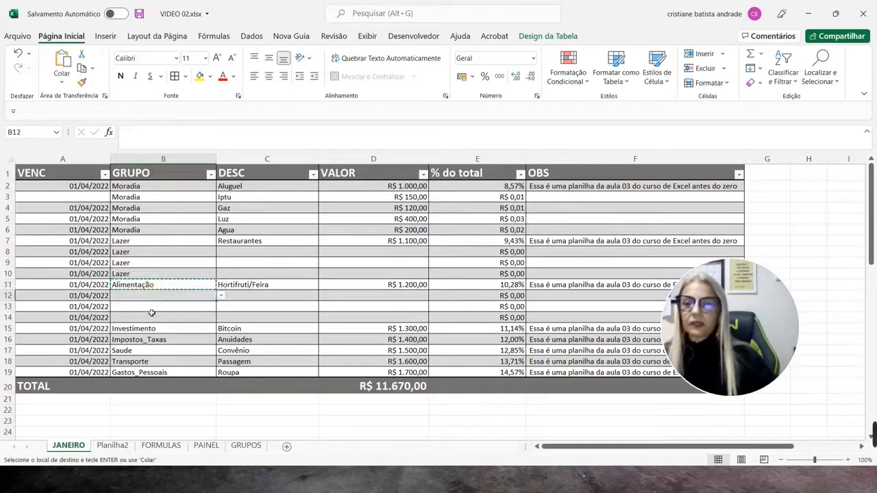
left_click_drag(147, 299, 147, 318)
key("Return")
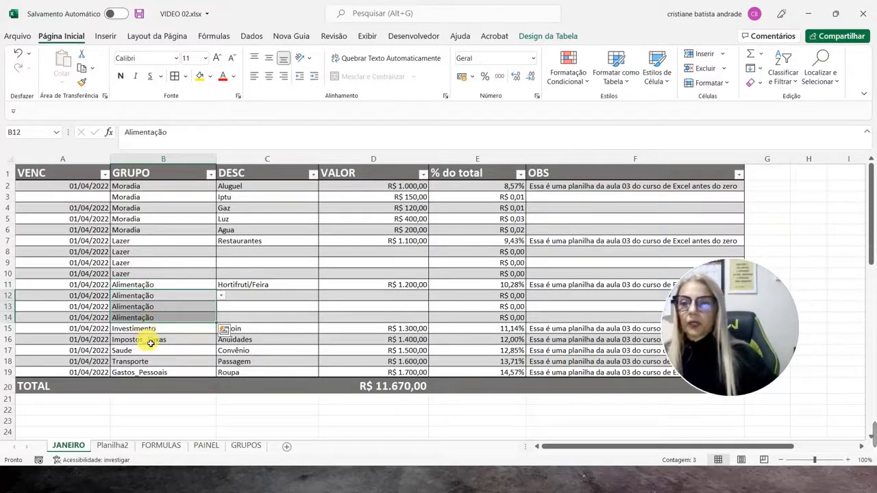
left_click(307, 329)
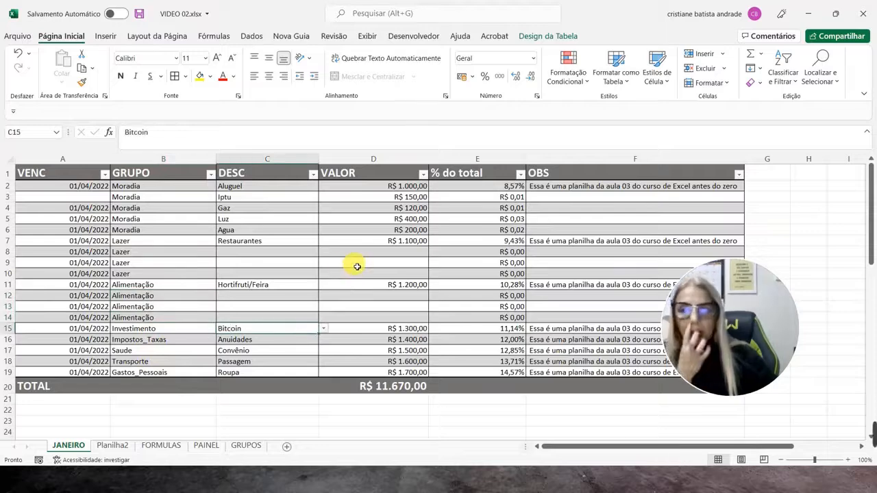
Enter 200 in D8 and 250 in D9 for the Lazer rows, and extend the series to 300 in D10
left_click(382, 244)
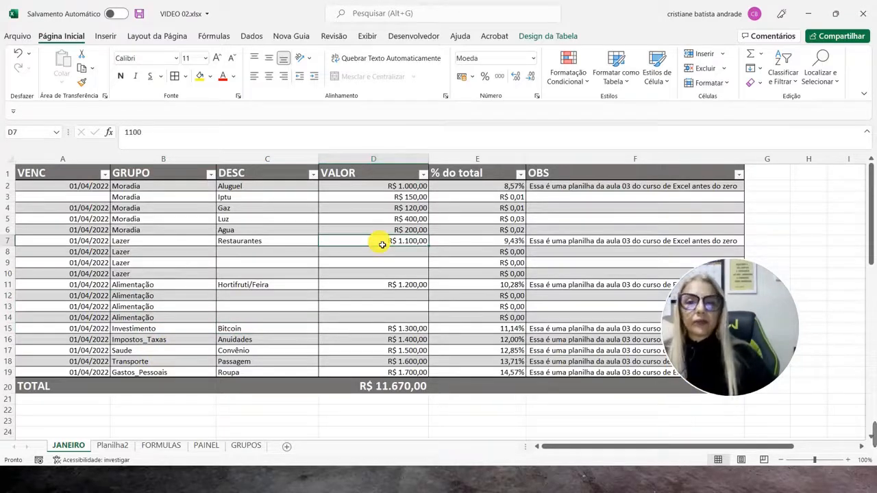
key("Down")
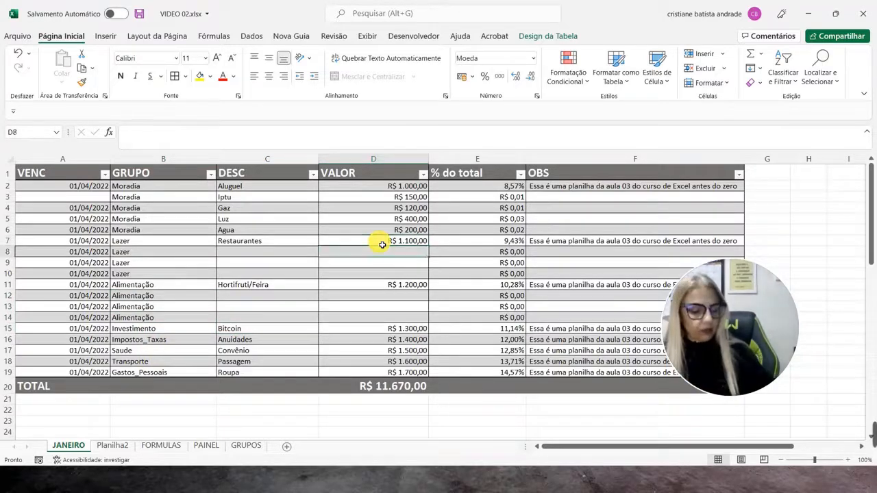
type("200")
key("Return")
type("250")
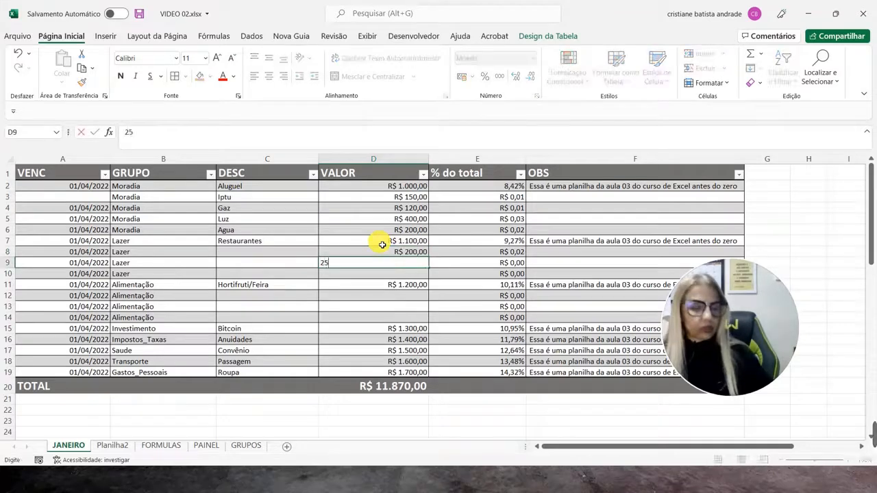
key("Return")
left_click_drag(387, 253, 429, 282)
Enter 120 in D12 and 130 in D13 for the Alimentação rows, and extend the series to 140 in D14
left_click(401, 293)
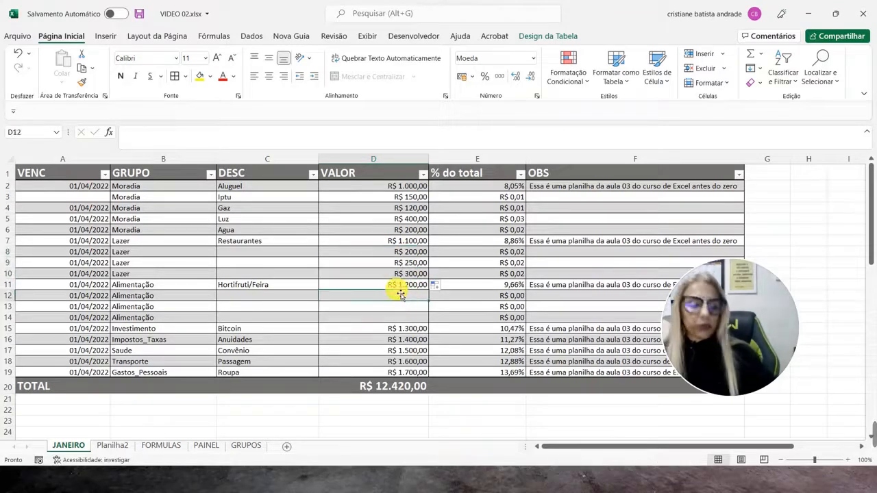
type("120")
key("Return")
type("130")
key("Return")
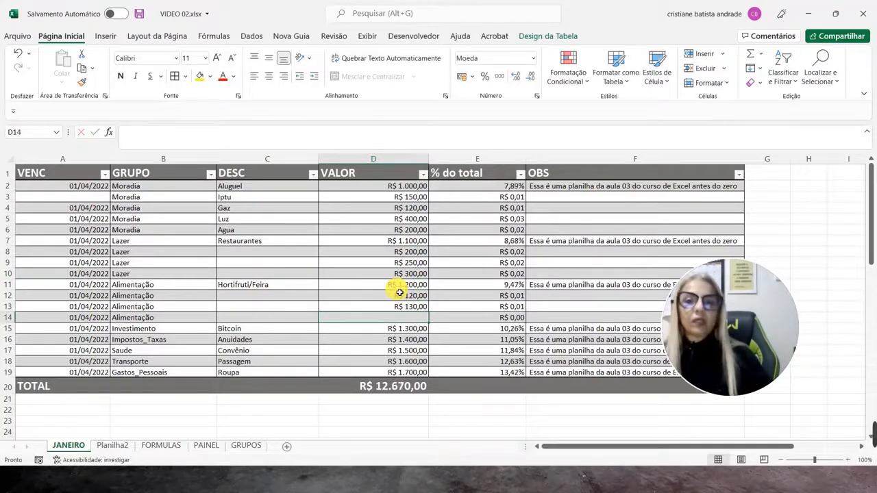
left_click_drag(410, 298, 425, 319)
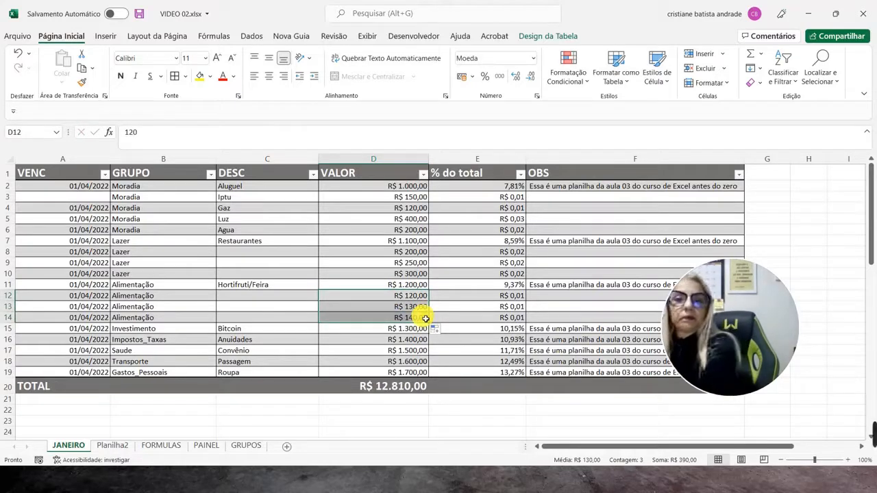
Copy the description Restaurantes from C7 into C8:C10
left_click(260, 241)
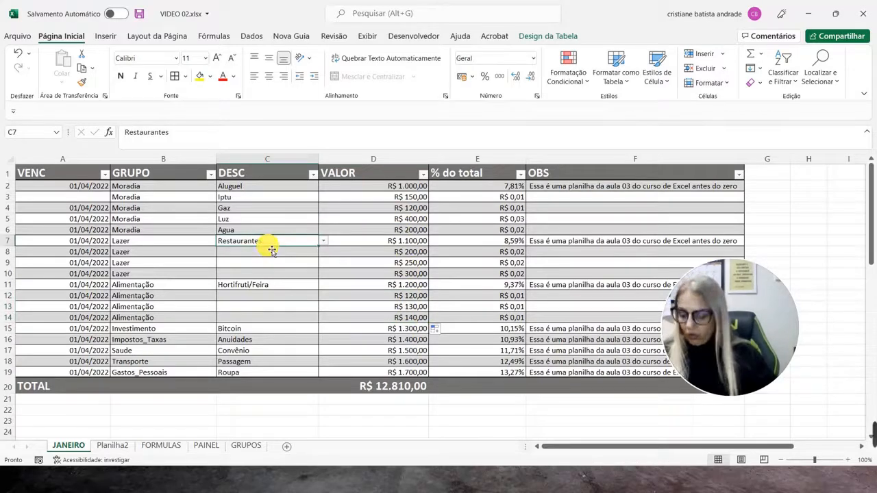
key("ctrl+c")
left_click_drag(273, 253, 270, 272)
key("Return")
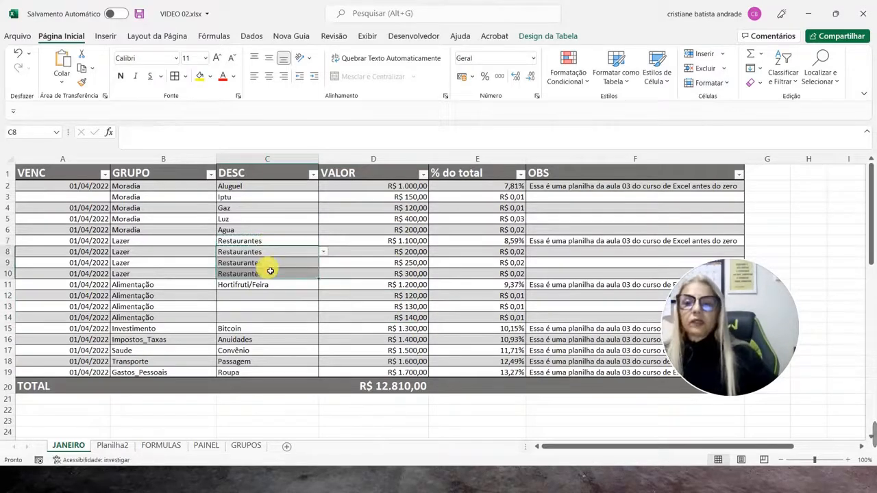
Copy the description Hortifruti/Feira from C11 into C12:C14
left_click(269, 288)
key("ctrl+c")
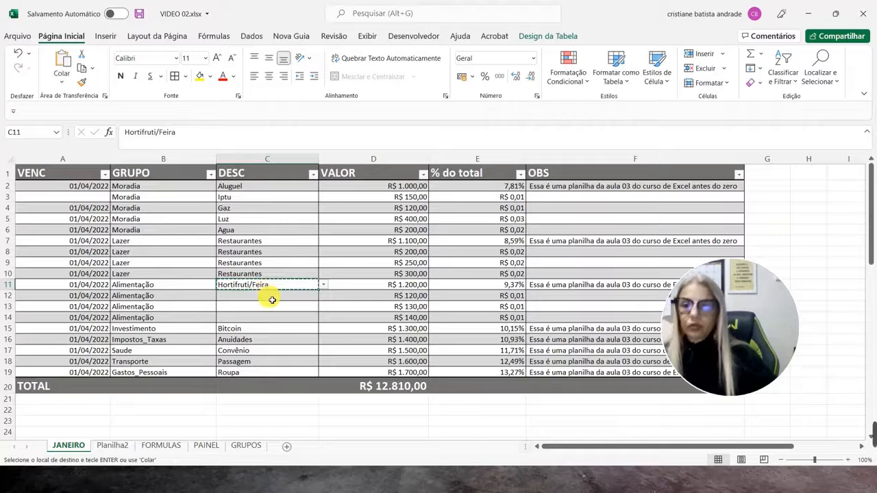
left_click_drag(269, 295, 273, 320)
key("Return")
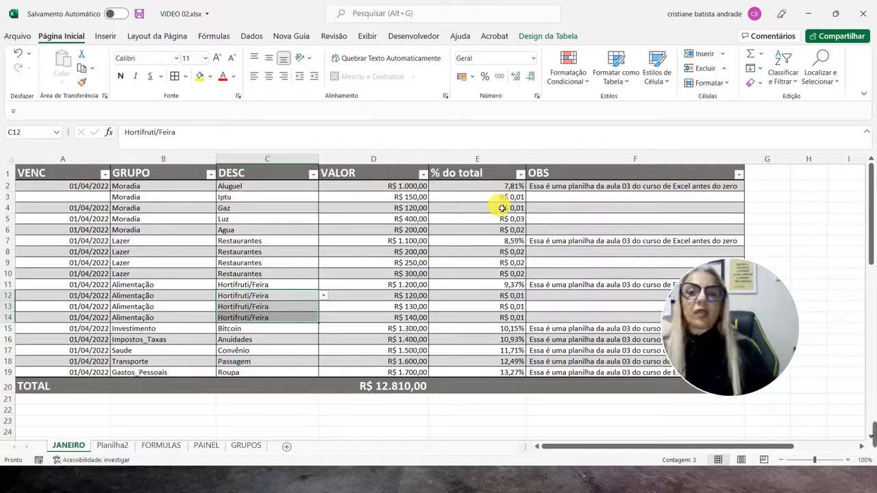
Copy the due date 01/04/2022 from A2 into the blank VENC cell A3
left_click(63, 187)
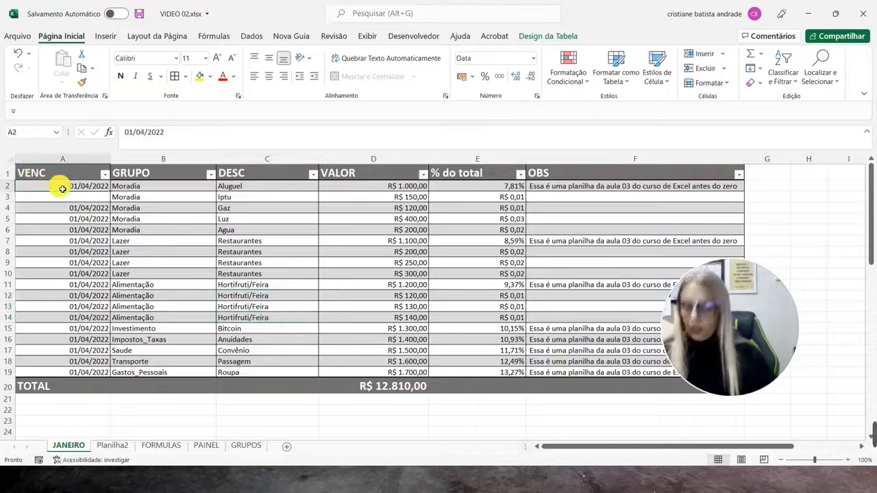
key("ctrl+c")
left_click(63, 197)
key("Return")
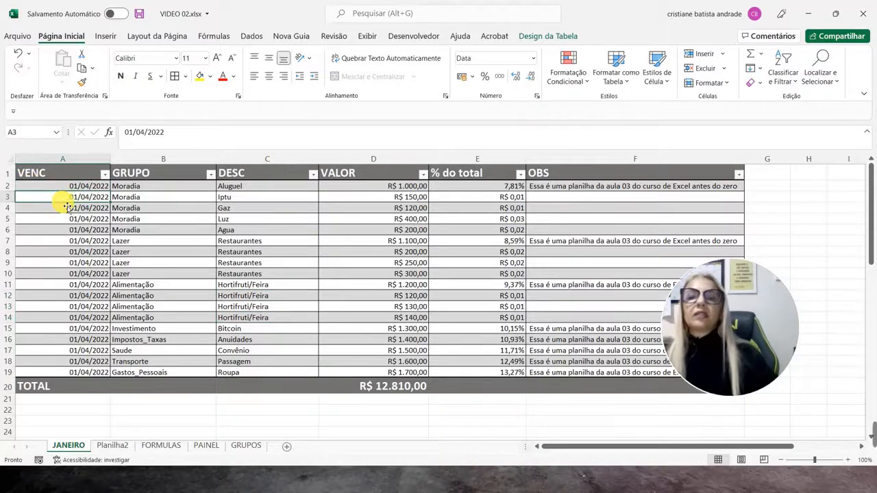
Filter the GRUPO column to show only Moradia and select its VALOR cells D2:D6 to check their sum
left_click(176, 189)
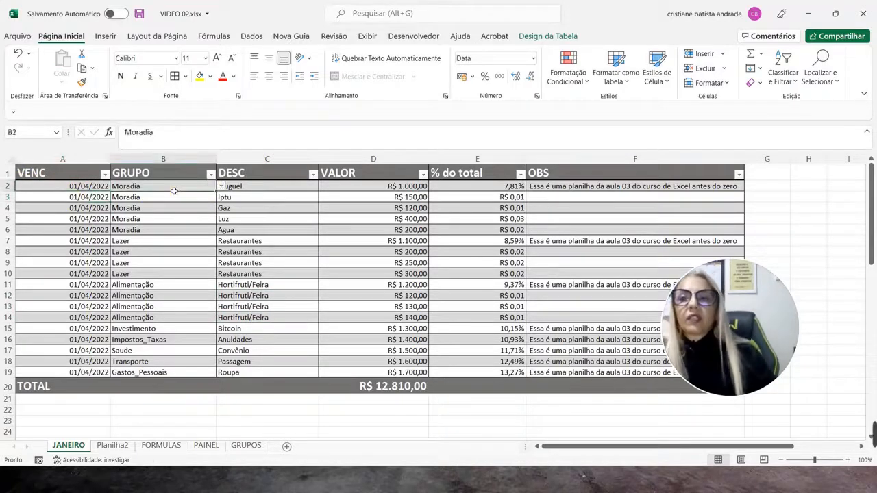
left_click(211, 175)
left_click(125, 309)
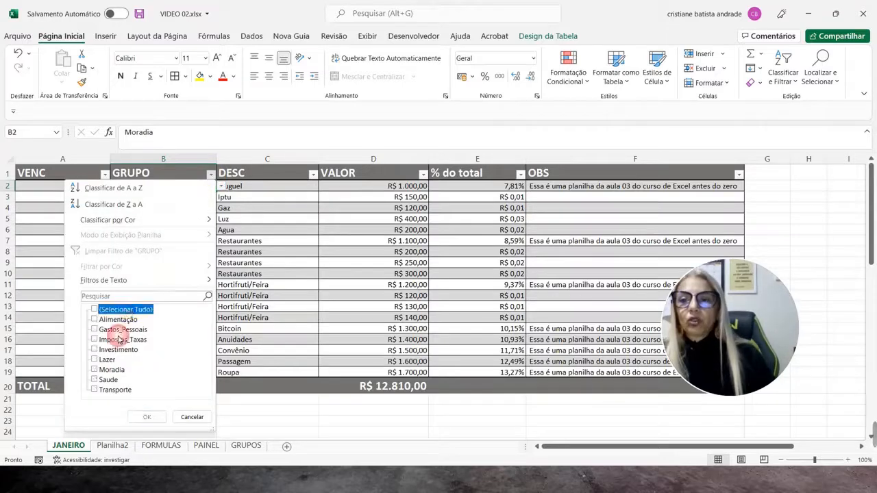
left_click(109, 370)
left_click(146, 416)
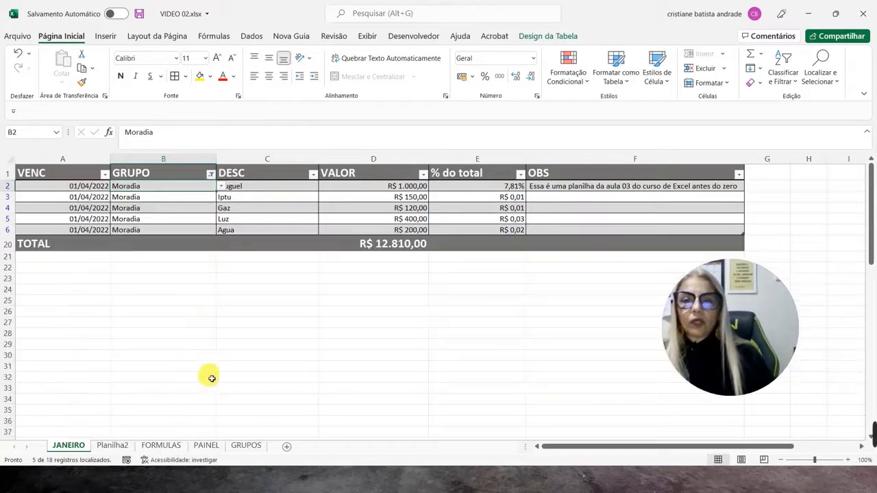
left_click_drag(390, 186, 411, 231)
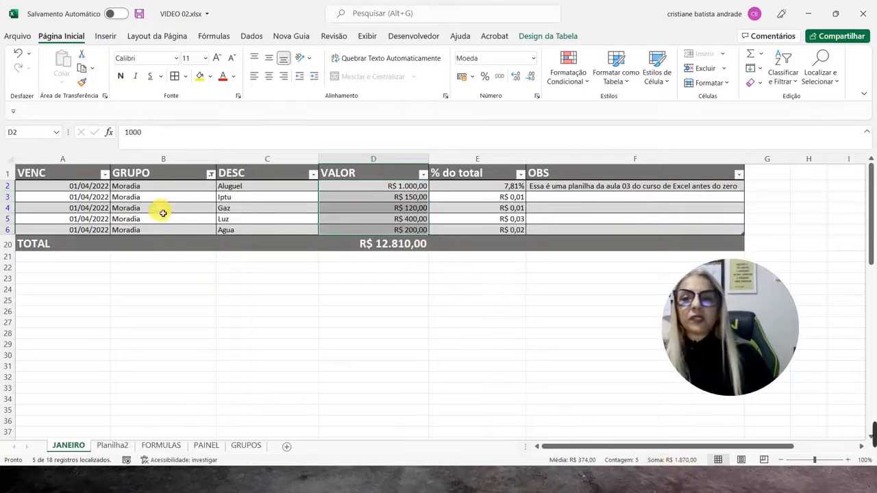
Switch the GRUPO filter from Moradia to Alimentação and select its VALOR cells D11:D14 to check their sum
left_click(159, 188)
left_click(211, 175)
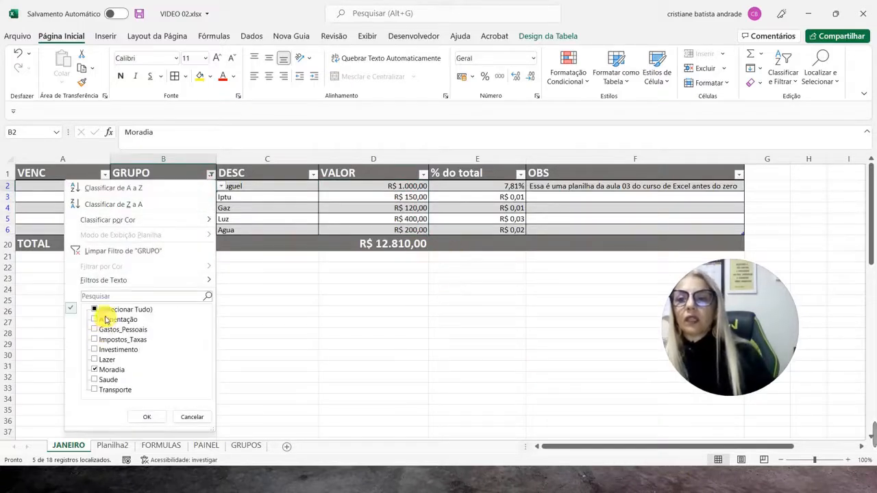
left_click(107, 319)
left_click(102, 372)
left_click(147, 417)
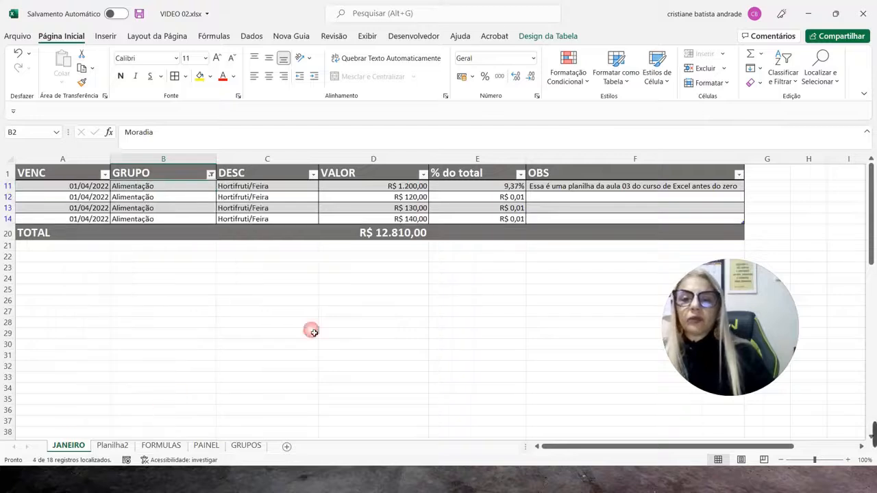
left_click_drag(416, 188, 416, 223)
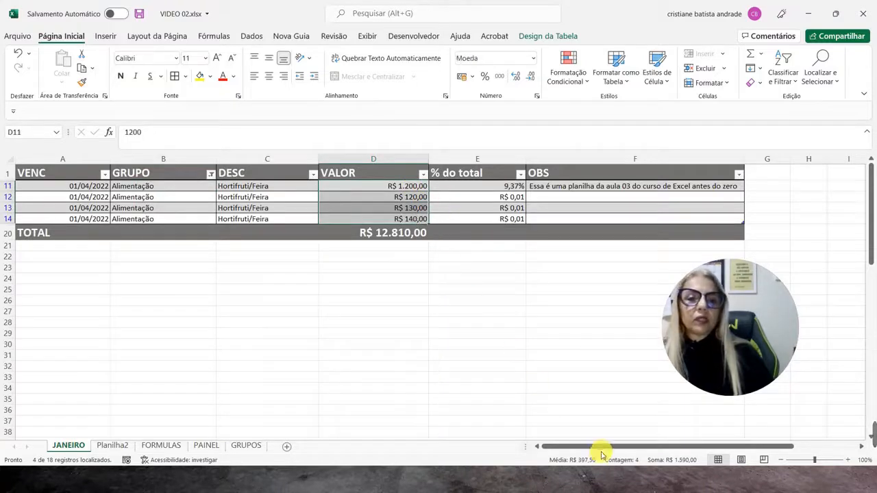
Show all groups again in the GRUPO column of JANEIRO and switch to the PAINEL sheet
left_click(176, 186)
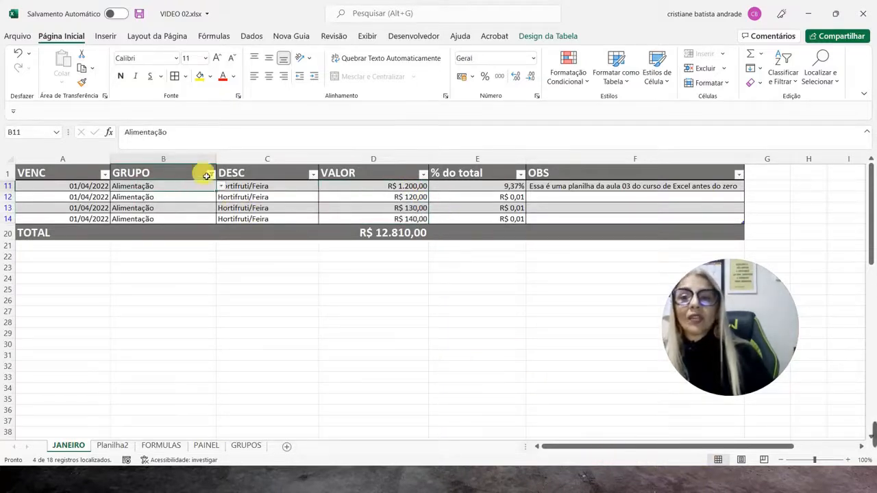
left_click(210, 175)
left_click(120, 309)
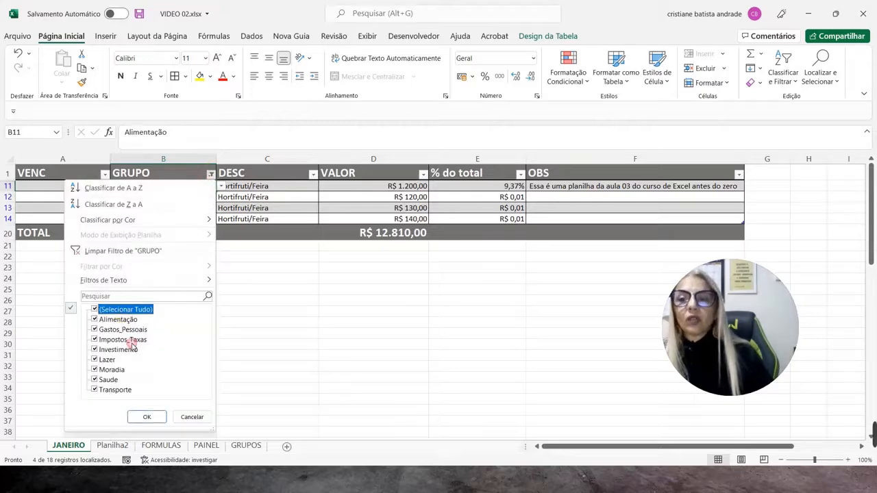
left_click(154, 418)
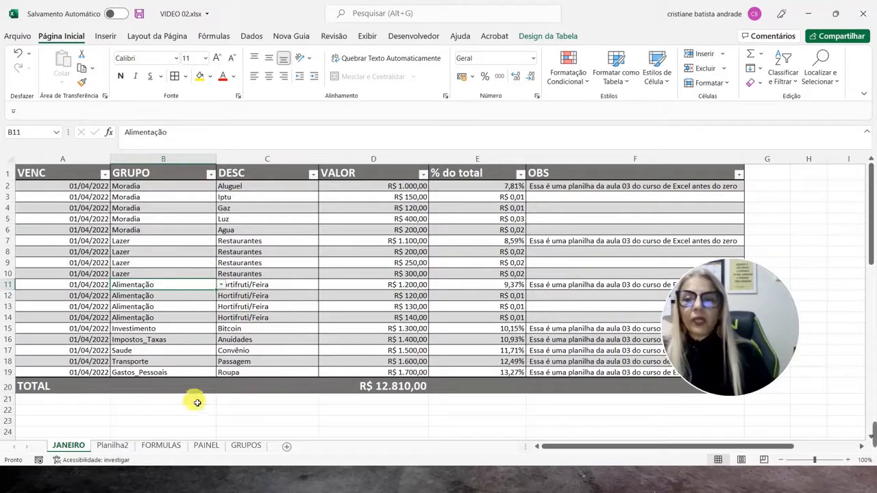
left_click(207, 446)
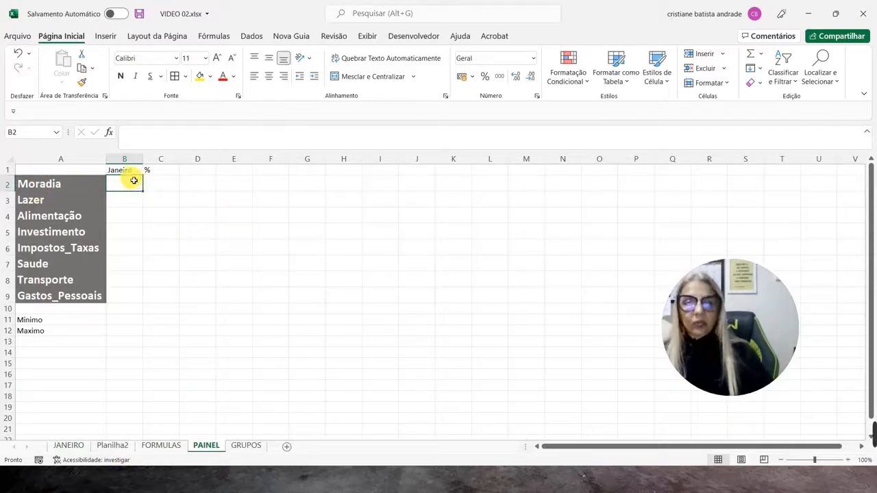
type("=si")
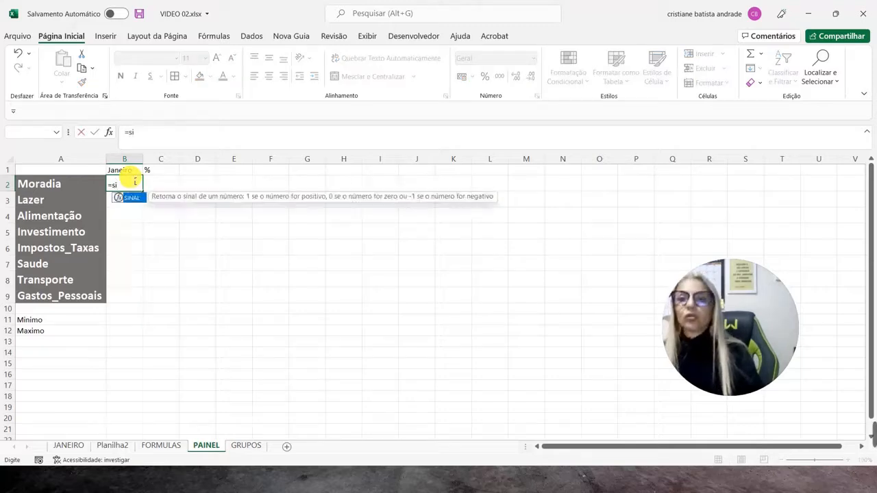
key("BackSpace")
type("omase")
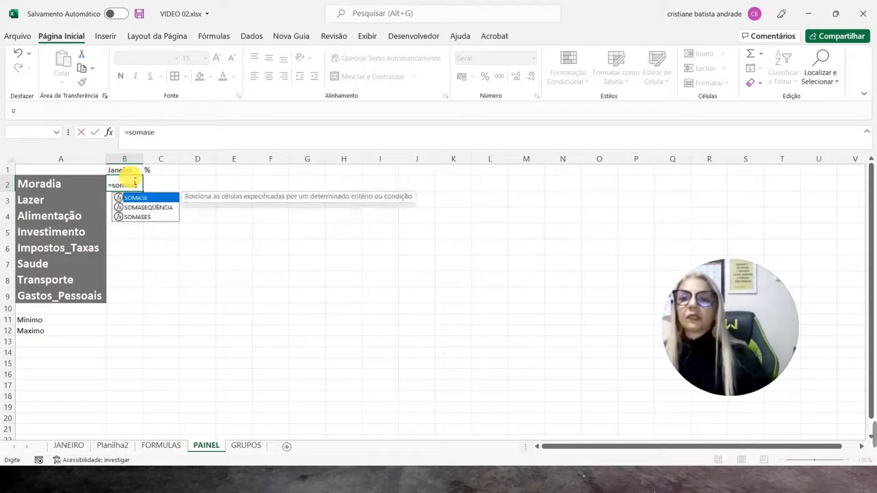
double_click(132, 200)
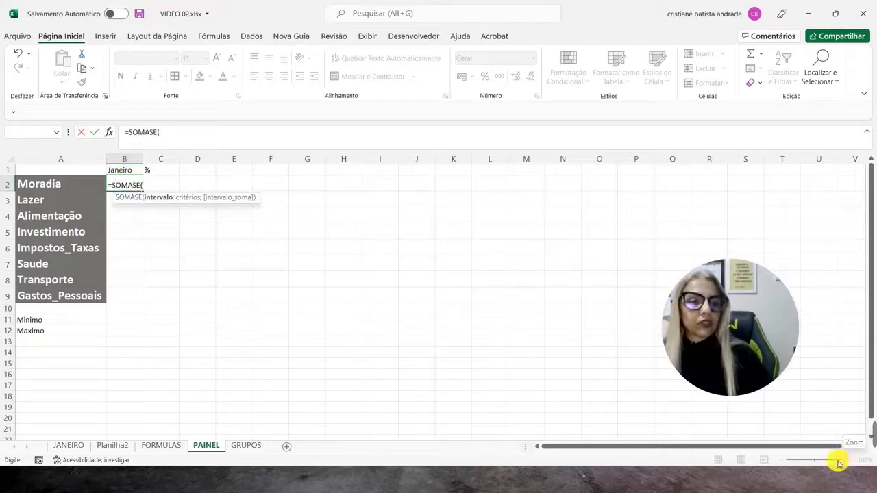
key("Escape")
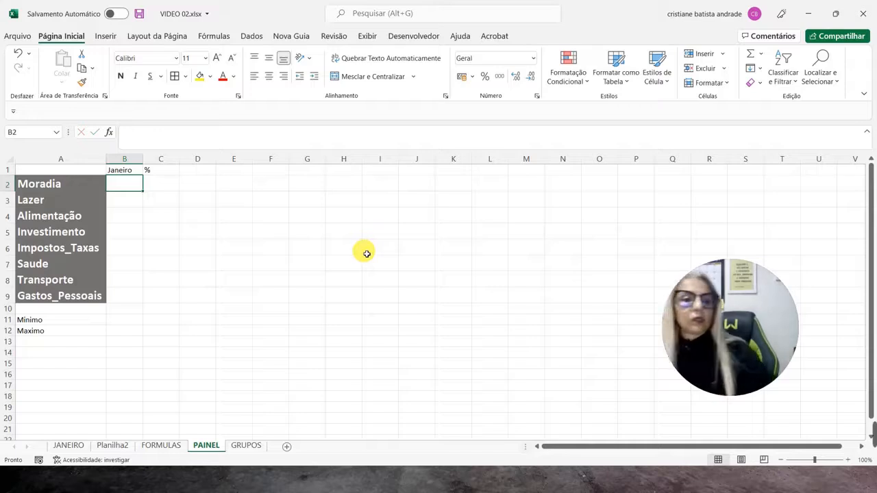
Enter =SOMASE(JANEIRO!B:B;"moradia";JANEIRO!D:D) in B2 to total the Moradia expenses of January
left_click(850, 462)
left_click(850, 462)
left_click(850, 462)
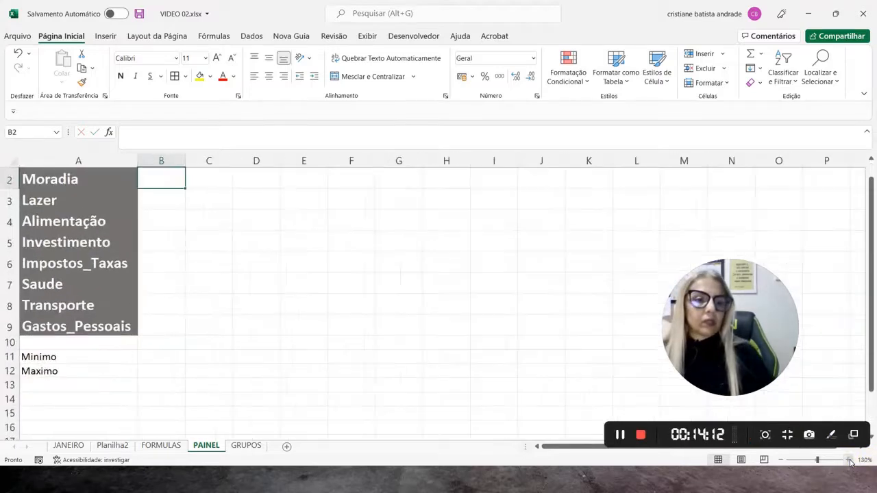
left_click(851, 462)
left_click(851, 462)
scroll(298, 200, "up", 1)
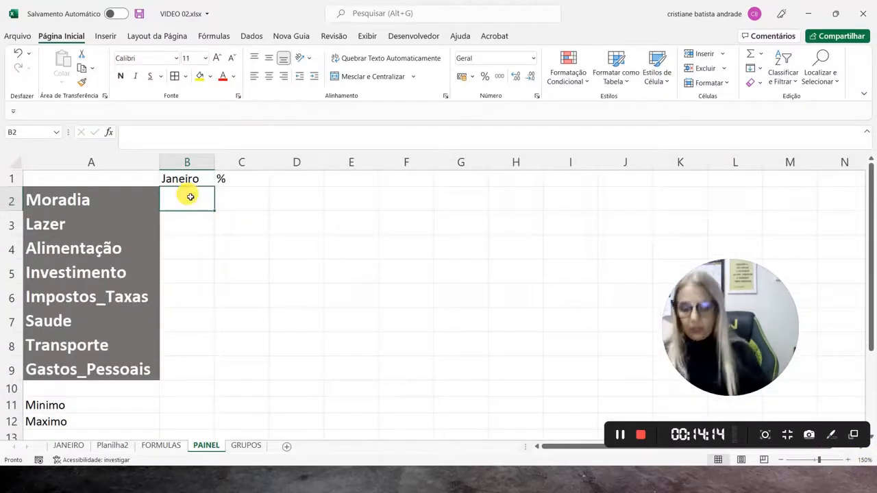
type("=soma")
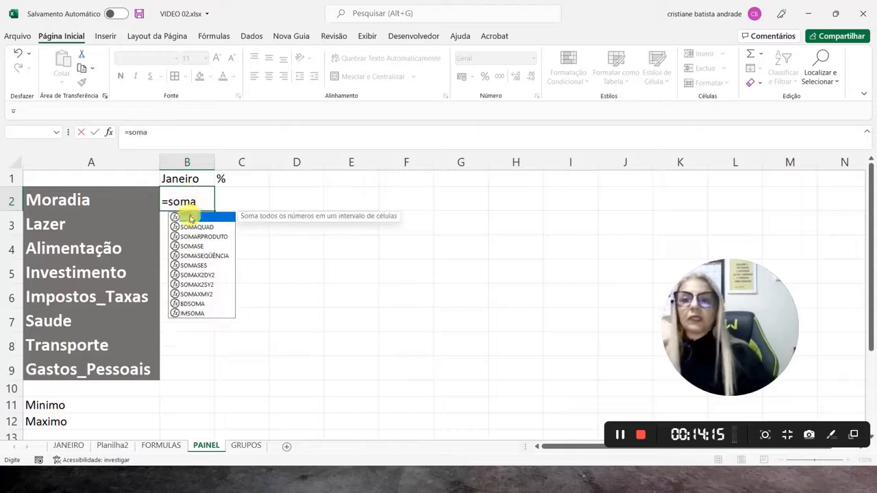
double_click(190, 246)
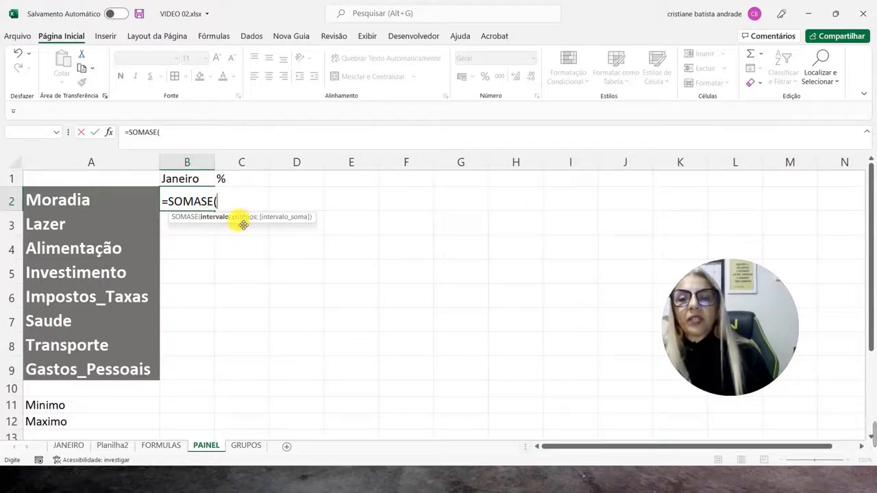
left_click(79, 446)
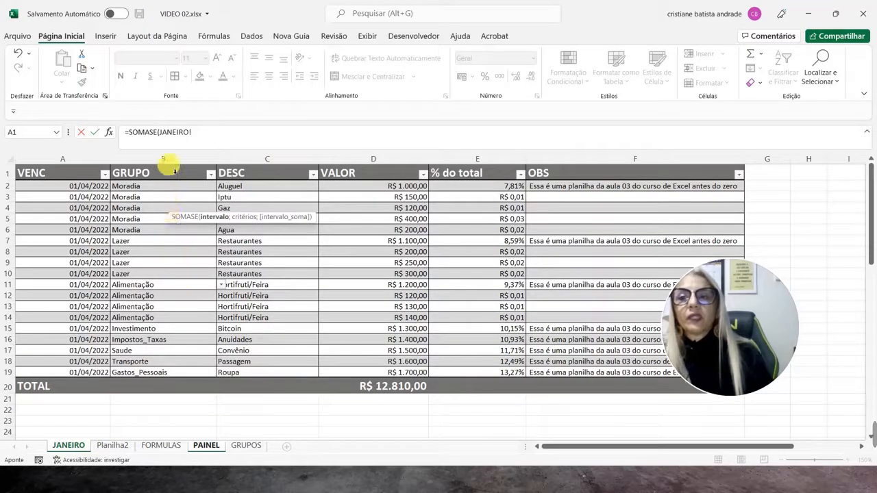
left_click(169, 162)
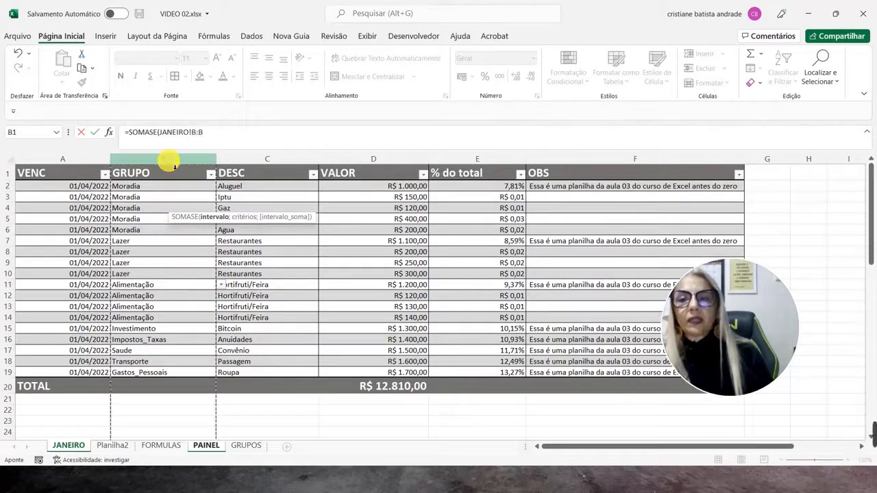
type(";")
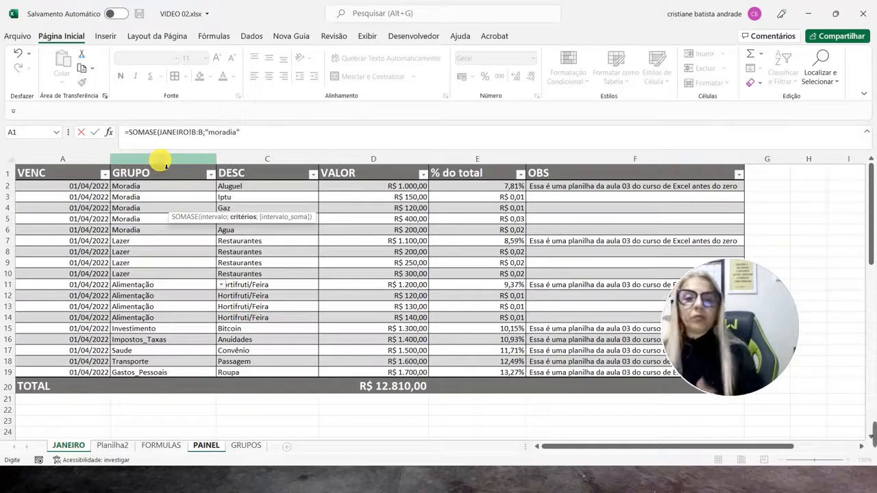
type("\"moradia\"")
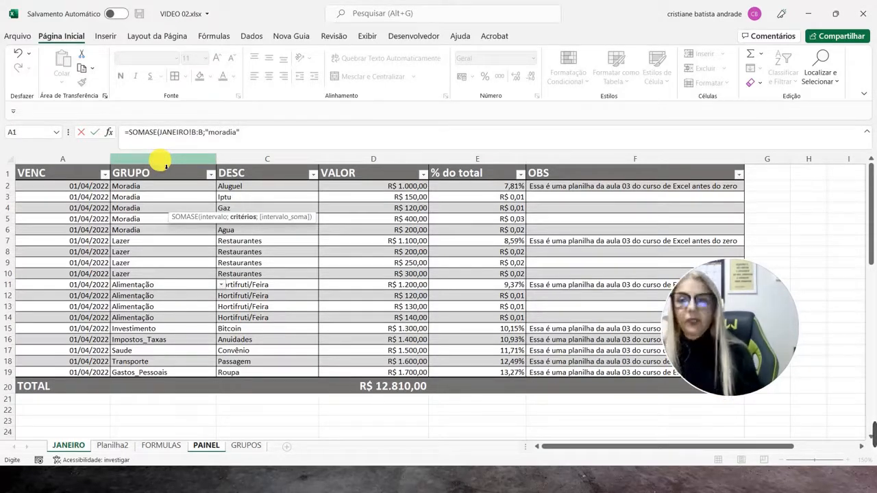
type(";")
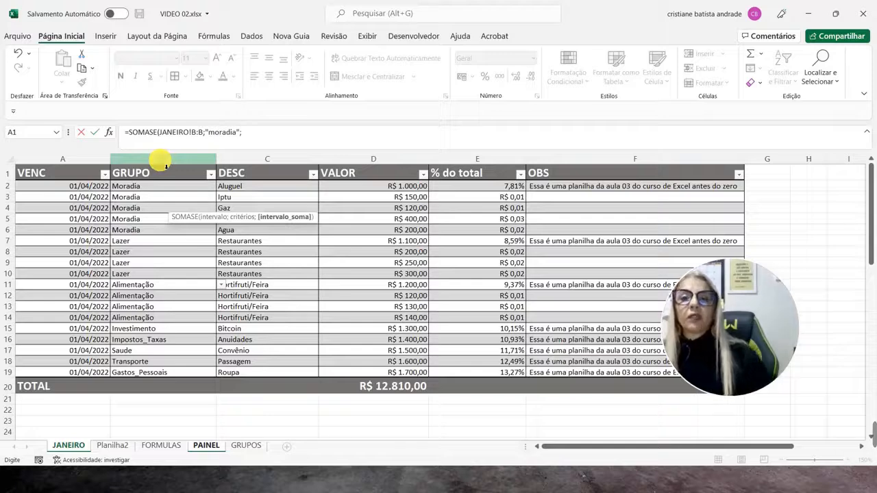
left_click(367, 162)
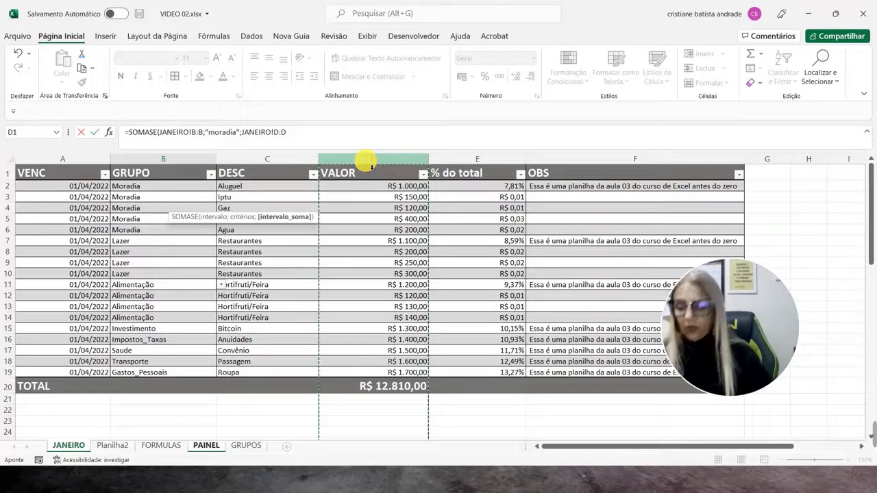
key("Return")
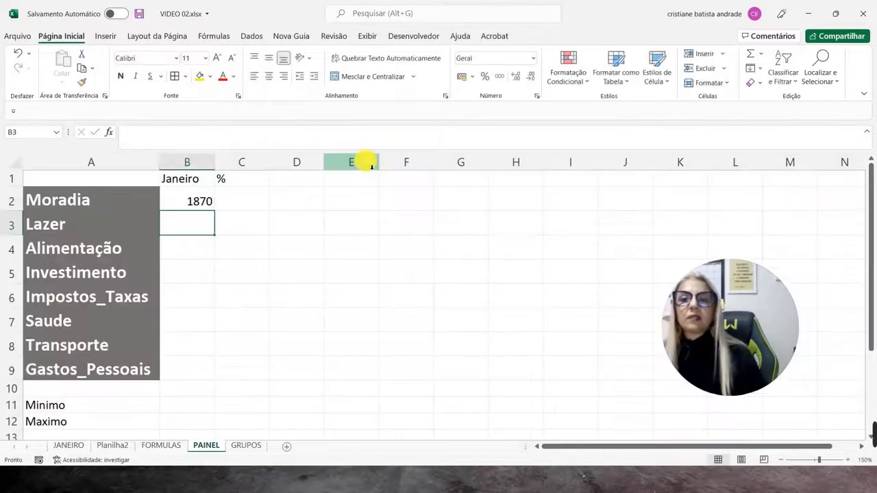
Widen column B to about 22.44 and apply the accounting number format to the Moradia total in B2
left_click(205, 202)
left_click_drag(214, 162, 284, 163)
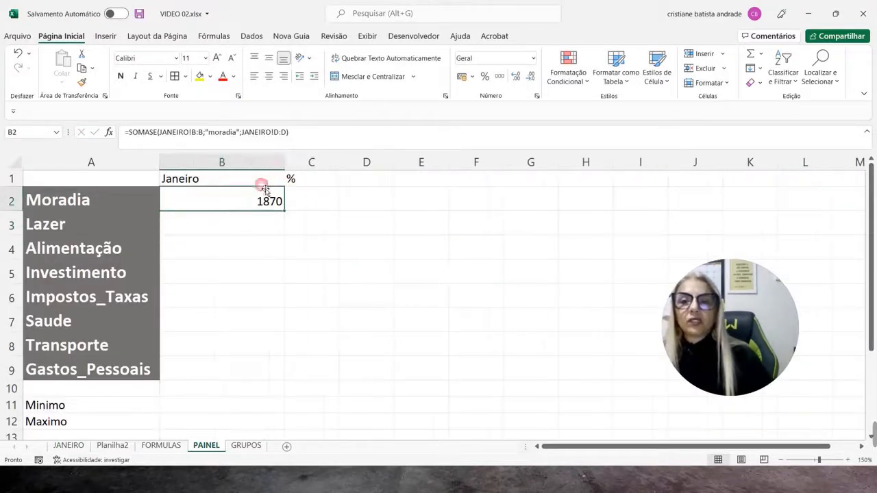
left_click(461, 77)
left_click(294, 163)
left_click_drag(283, 163, 303, 163)
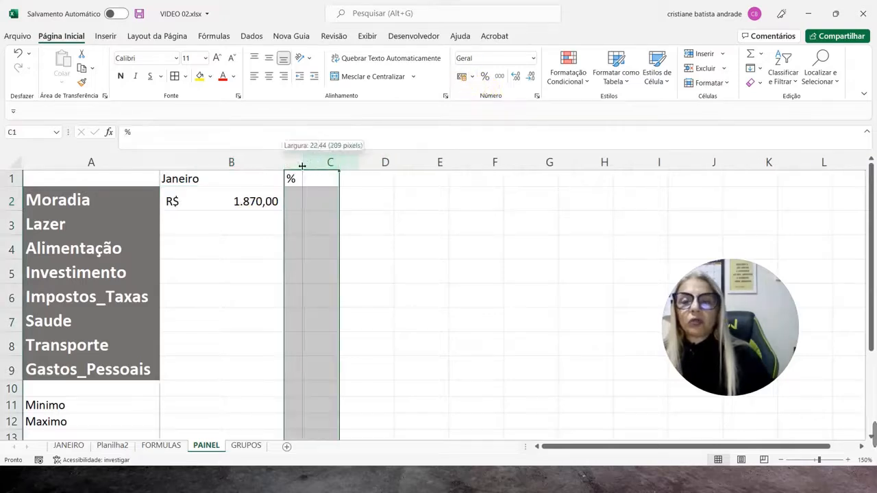
left_click(226, 200)
left_click(223, 163)
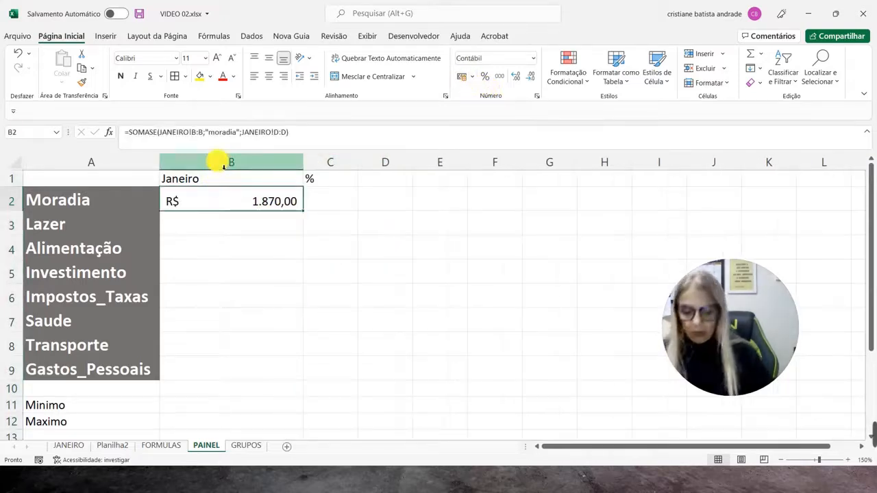
key("ctrl+plus")
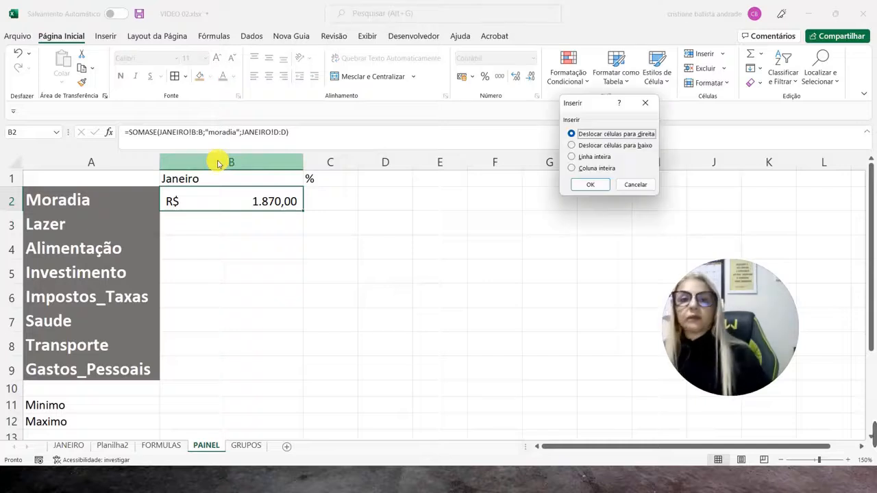
left_click(590, 184)
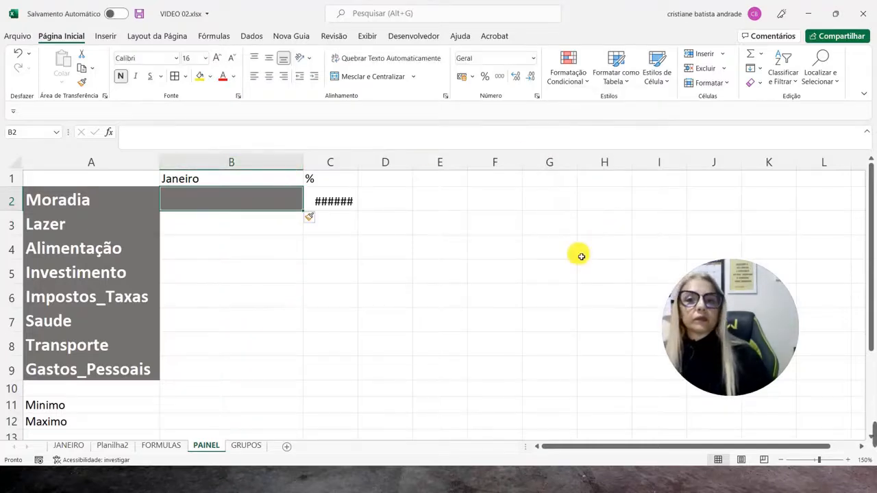
key("ctrl+z")
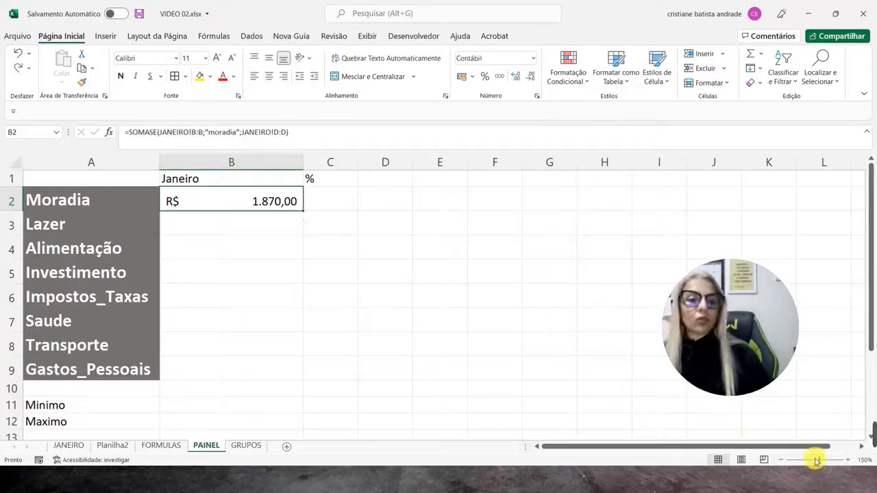
Examine the SOMASE formula behind the Moradia total in B2
left_click(848, 460)
left_click(849, 461)
left_click(848, 460)
left_click(848, 461)
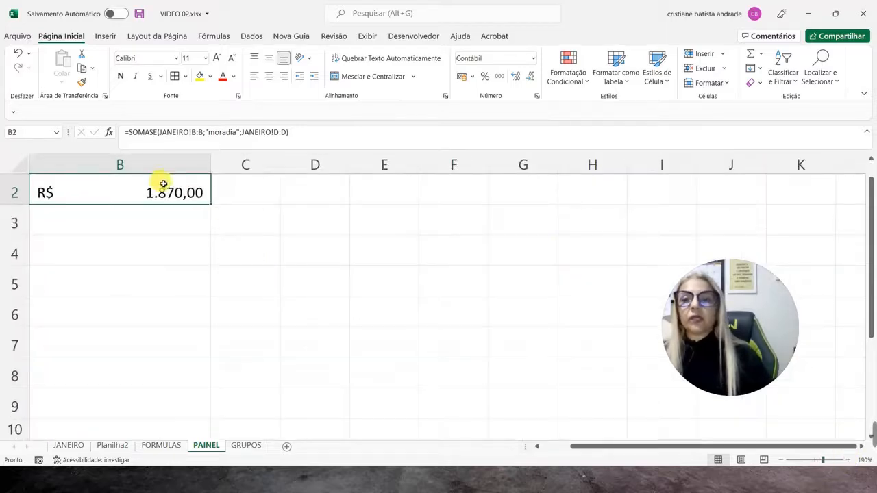
left_click_drag(302, 142, 123, 137)
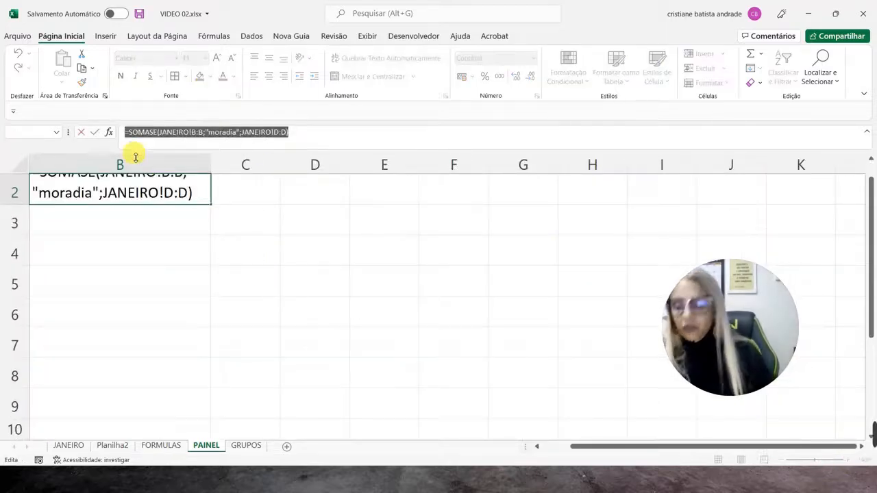
key("Escape")
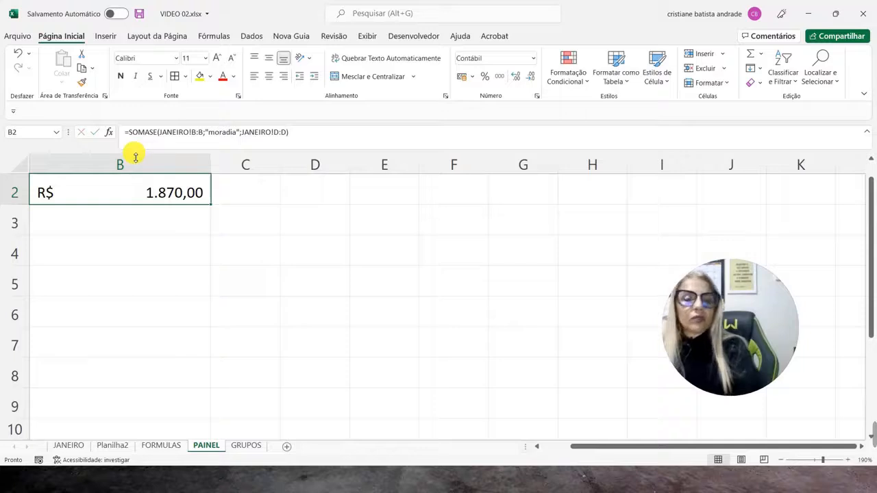
scroll(322, 235, "up", 1)
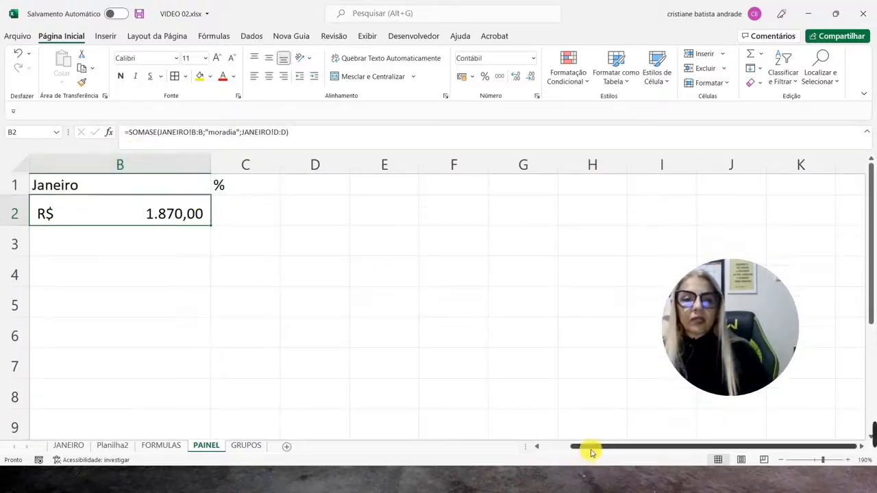
left_click_drag(592, 452, 563, 452)
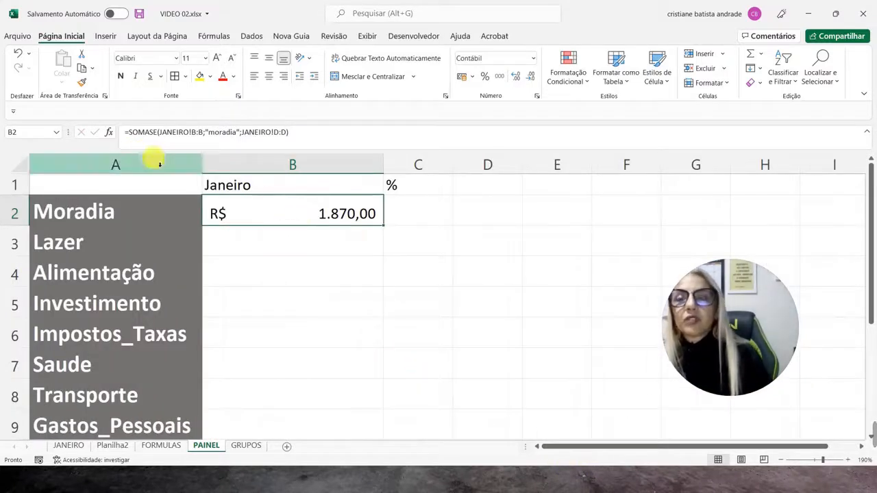
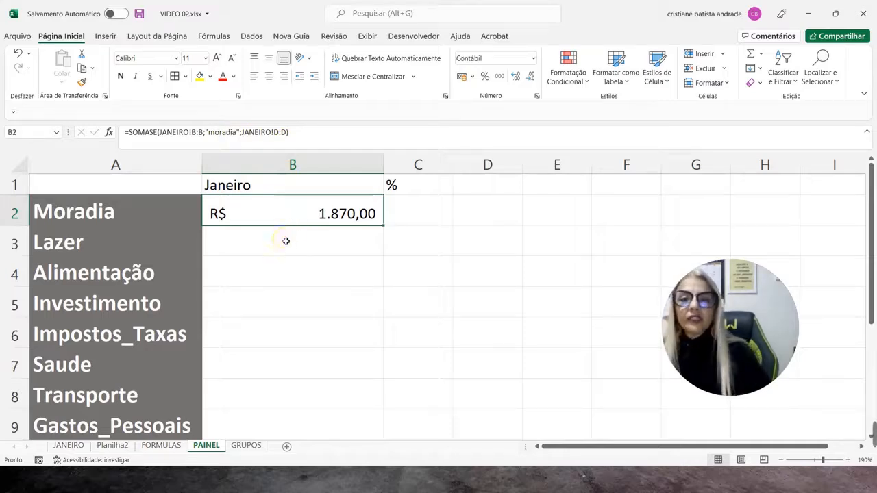
Enter =SOMASE(JANEIRO!B:B;"transporte";JANEIRO!D:D) in B3, in the Lazer row
left_click(284, 236)
type("=")
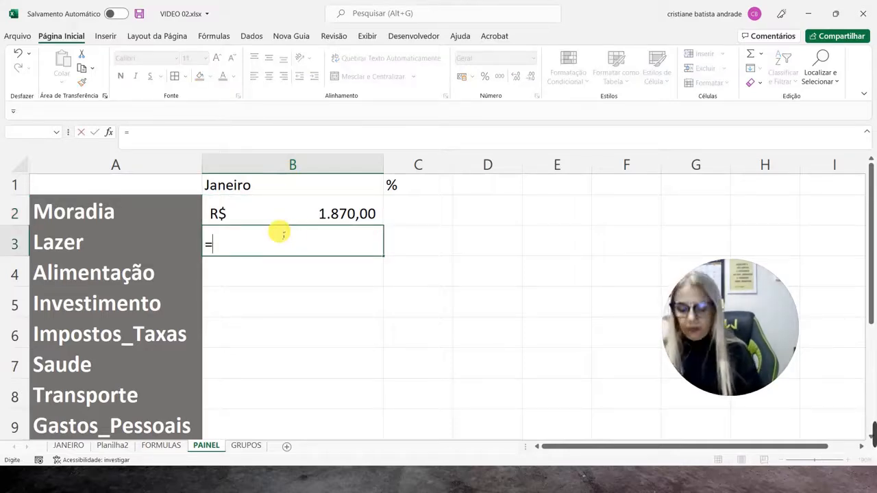
type("somase")
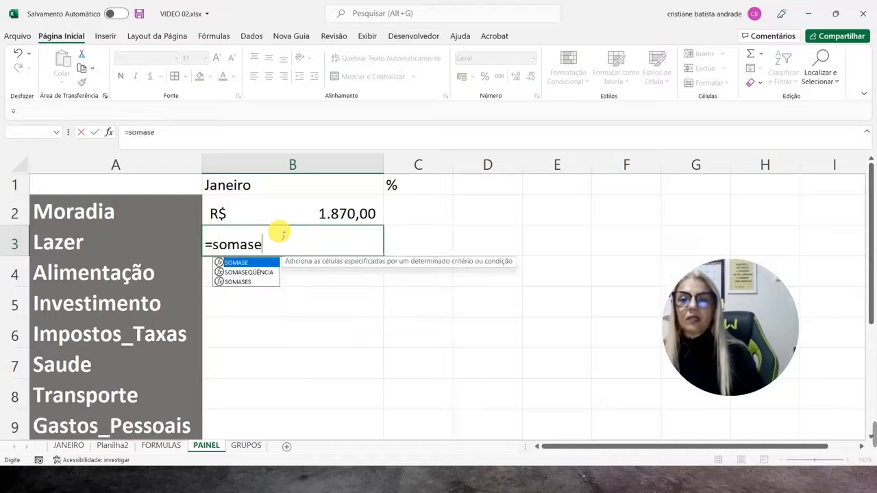
double_click(236, 262)
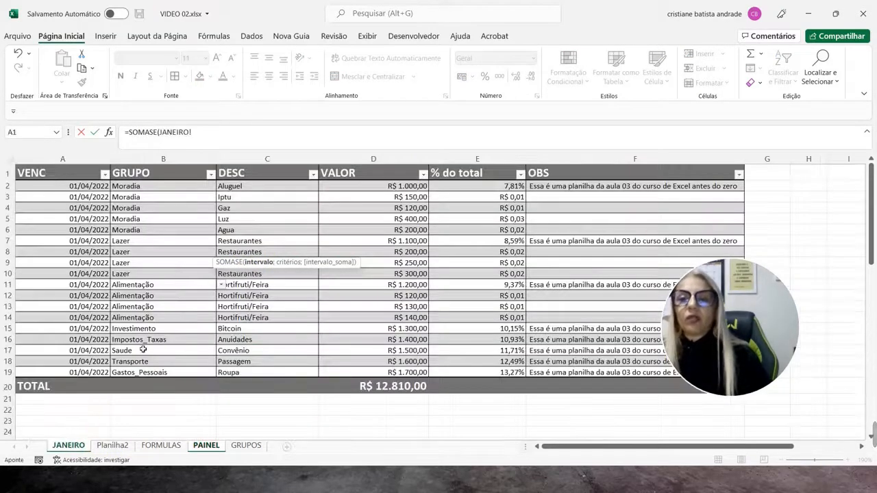
left_click(68, 445)
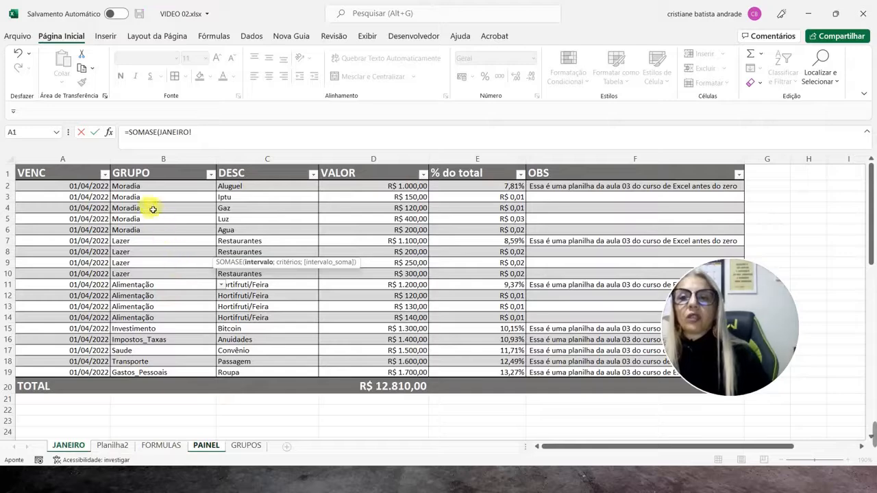
left_click(154, 166)
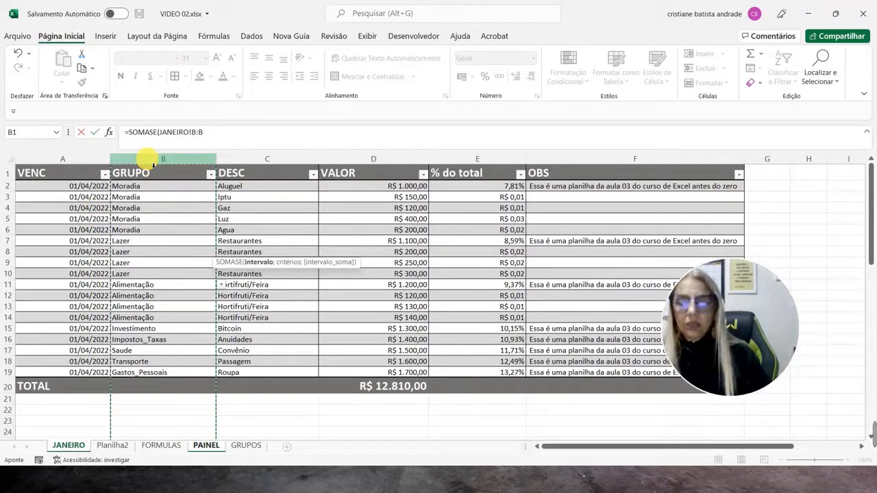
type(";")
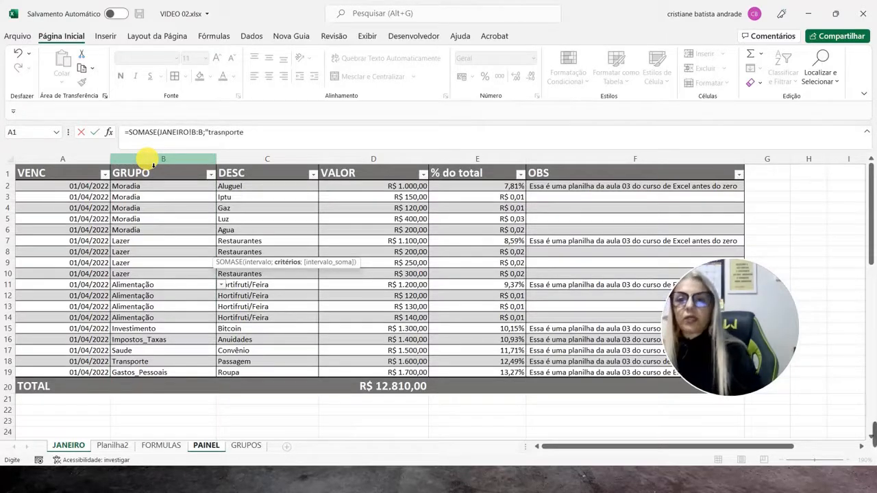
type("\"trans")
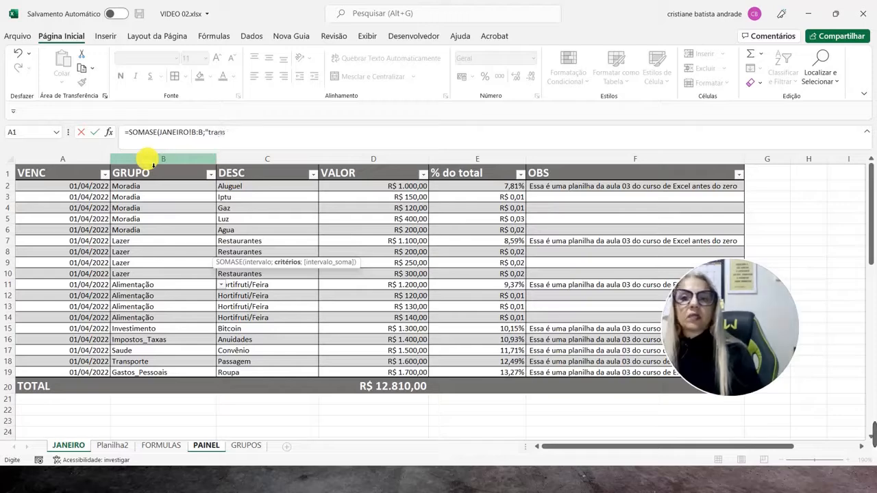
type("porte\"")
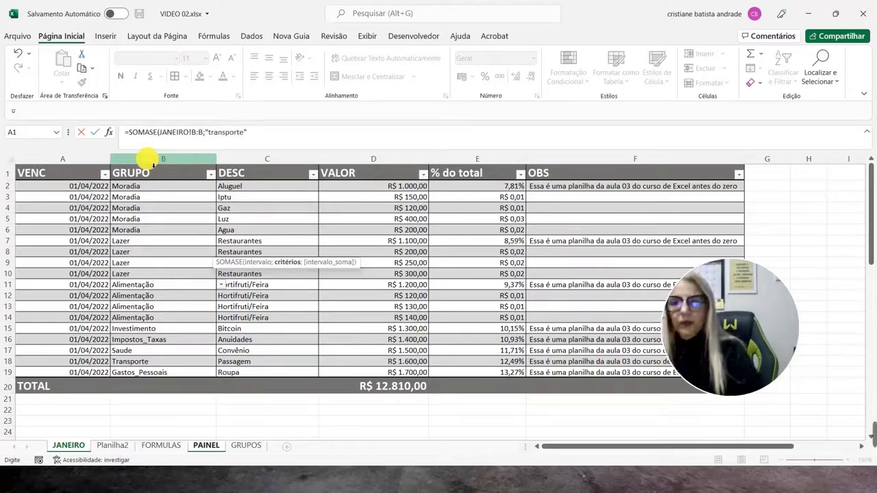
type(";")
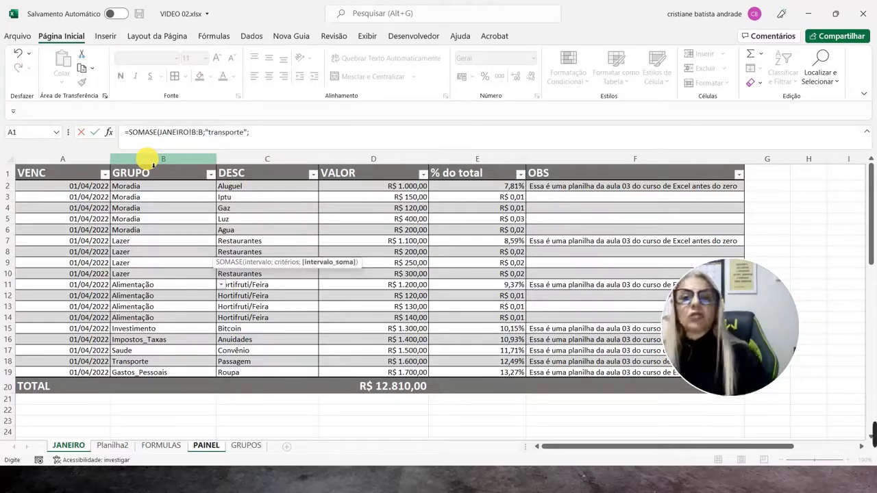
left_click(403, 159)
key("Return")
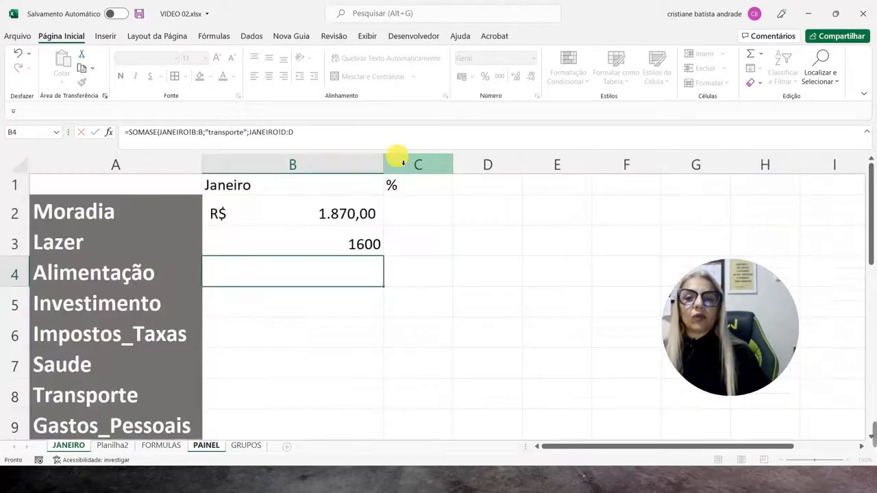
Change the criterion of the SOMASE formula in B3 to "lazer"
left_click(302, 241)
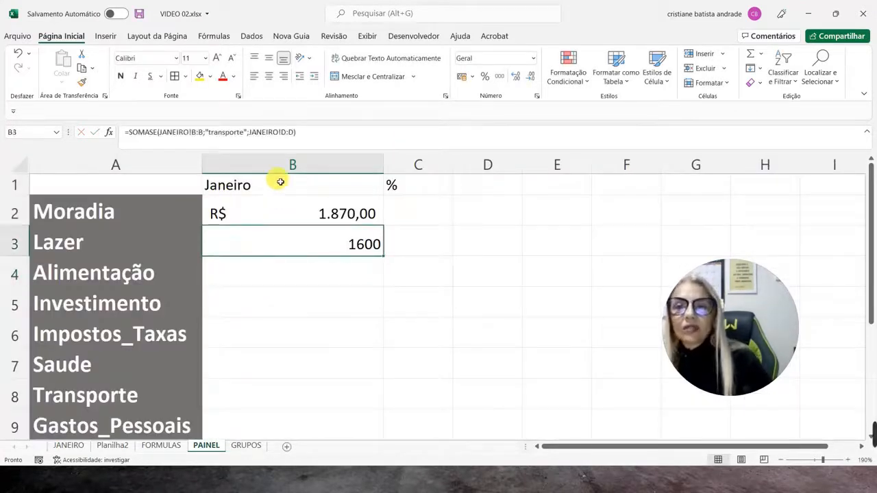
left_click(306, 132)
key("BackSpace")
key("BackSpace")
key("BackSpace")
key("BackSpace")
key("BackSpace")
key("BackSpace")
key("BackSpace")
key("BackSpace")
key("BackSpace")
key("BackSpace")
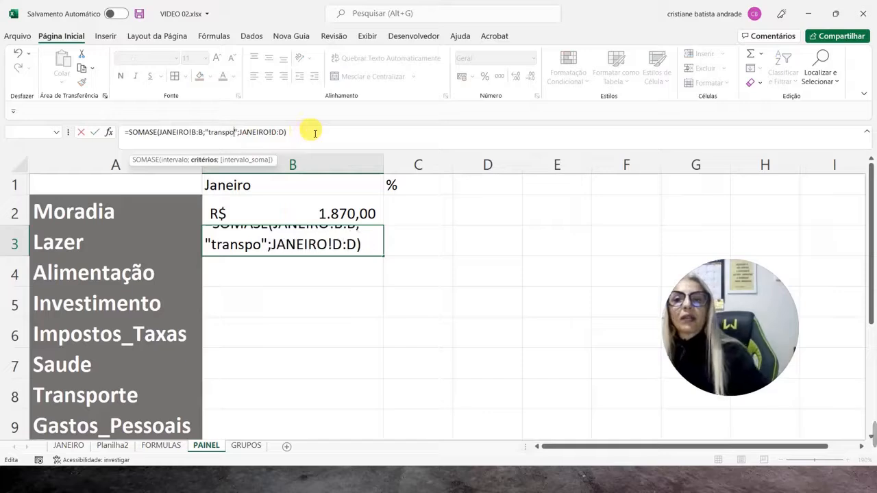
type("lazer")
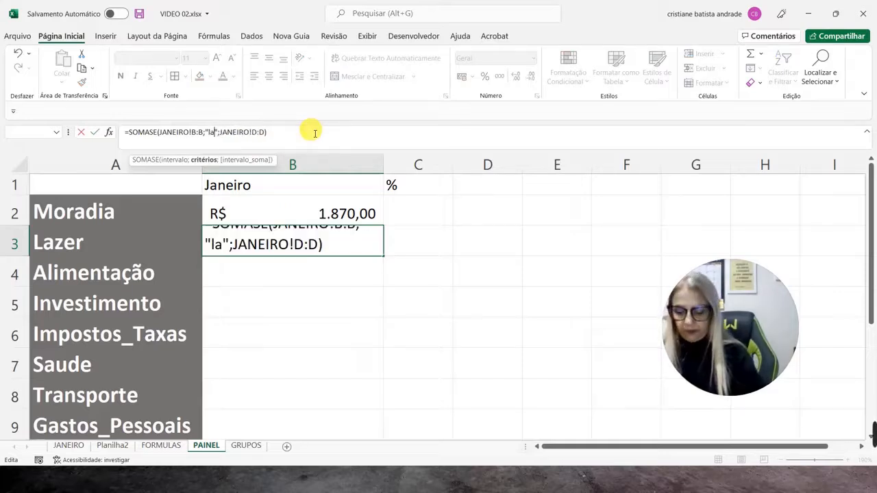
key("Return")
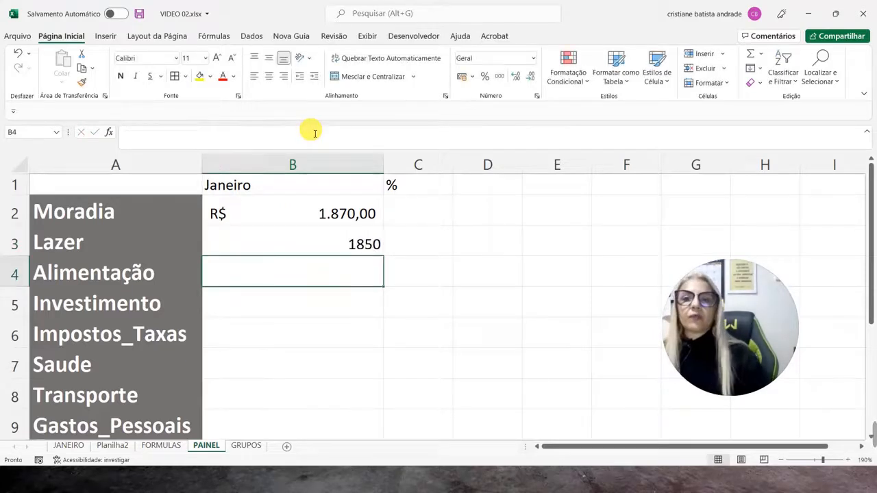
Apply the accounting number format to the Lazer total in B3 and fill its formula down to B9
left_click(347, 244)
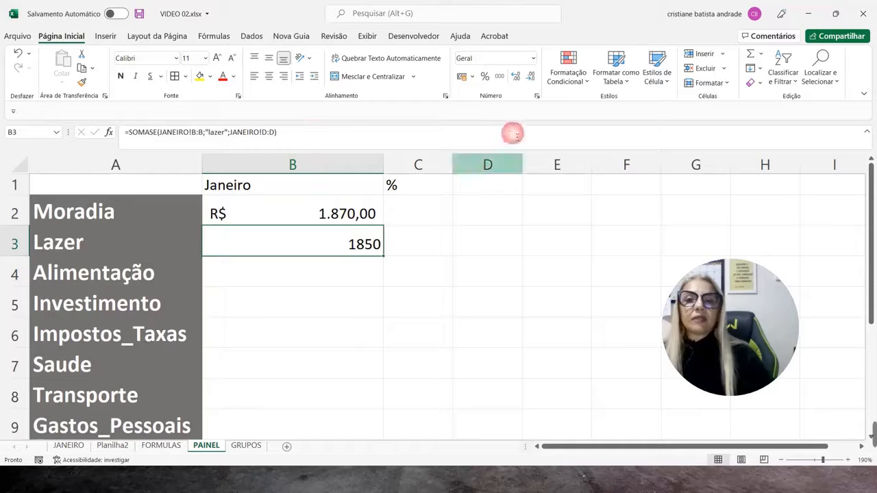
left_click(462, 76)
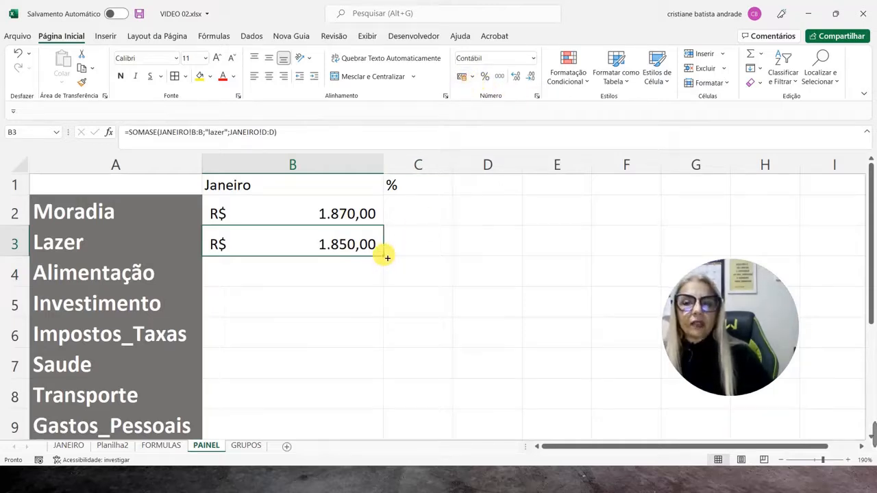
left_click_drag(387, 258, 372, 354)
scroll(343, 300, "up", 1)
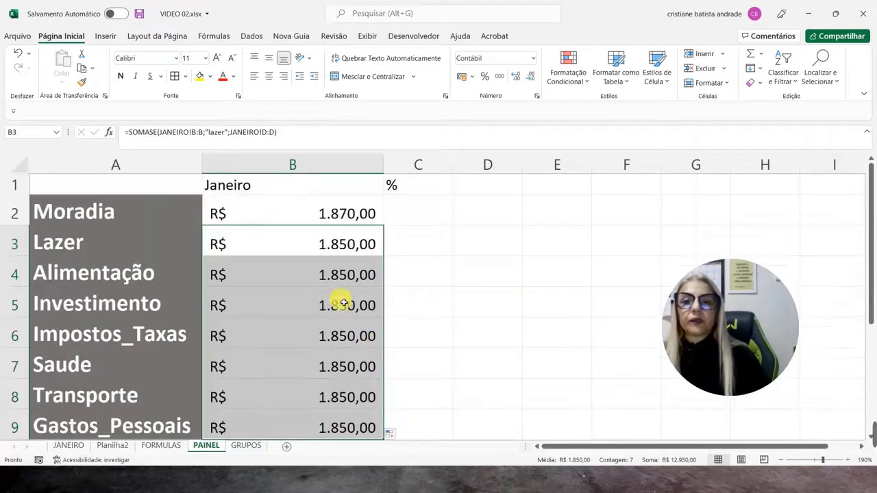
Examine the criteria in the SOMASE formulas copied down column B for the groups below Lazer
left_click(336, 266)
left_click(333, 304)
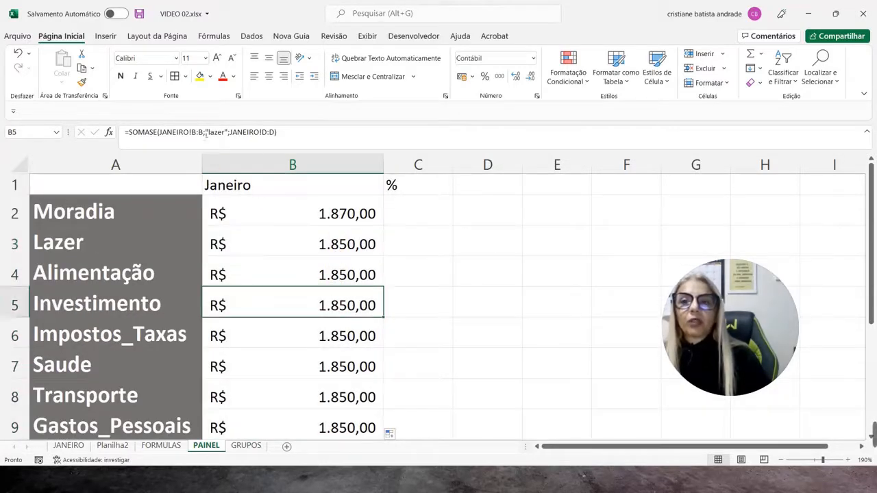
left_click(208, 133)
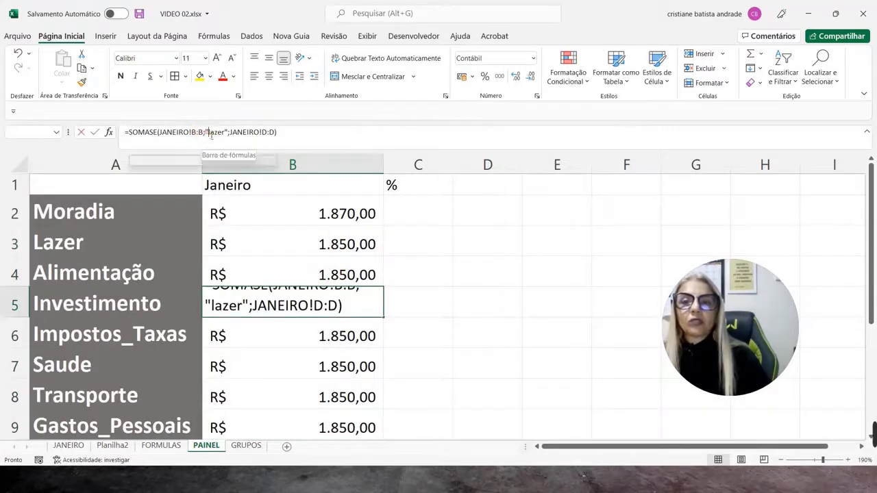
key("Escape")
left_click(354, 325)
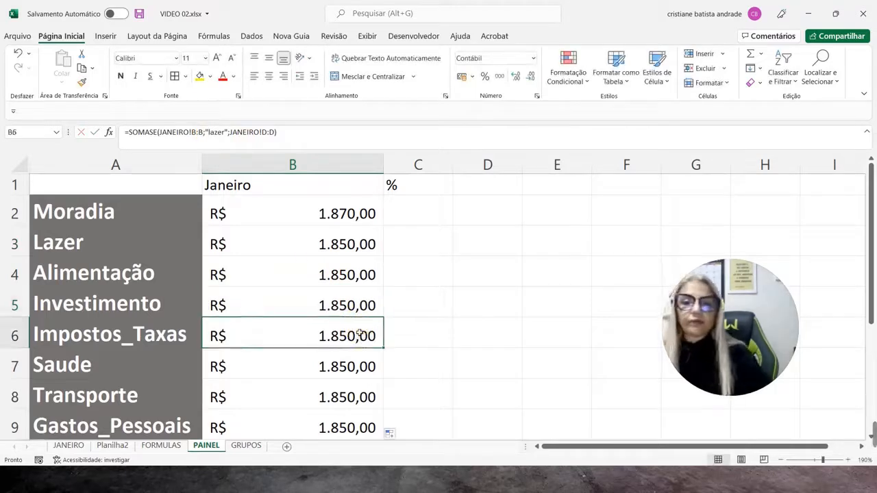
left_click(348, 358)
left_click(347, 389)
left_click(331, 251)
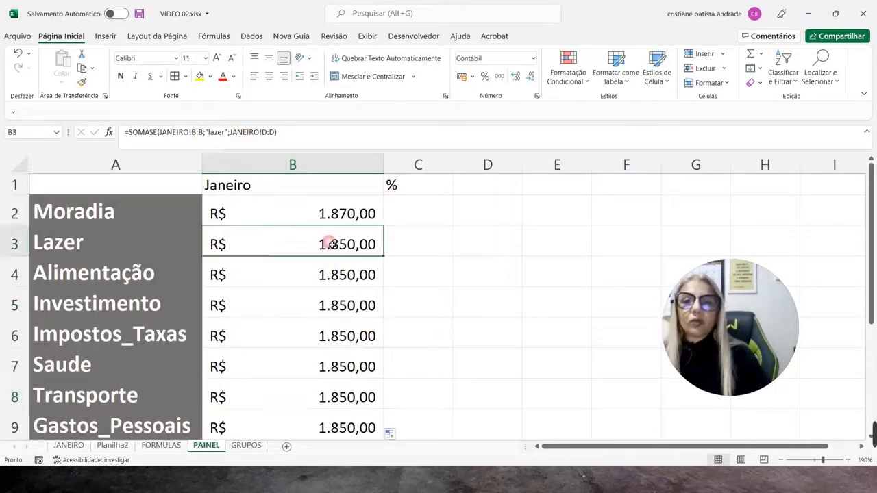
left_click(322, 274)
left_click(319, 299)
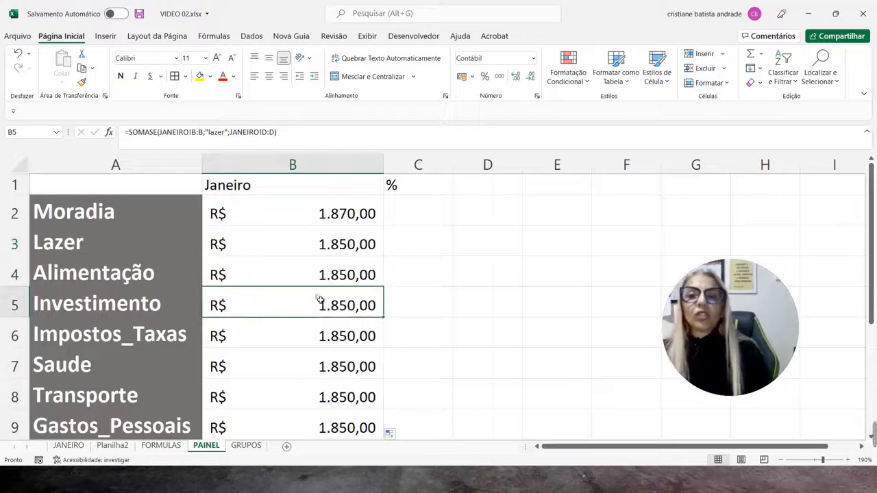
left_click(313, 279)
left_click(301, 250)
Change the criterion of the SOMASE formula in B4 to "alimentação" to total the Alimentação expenses
left_click(304, 264)
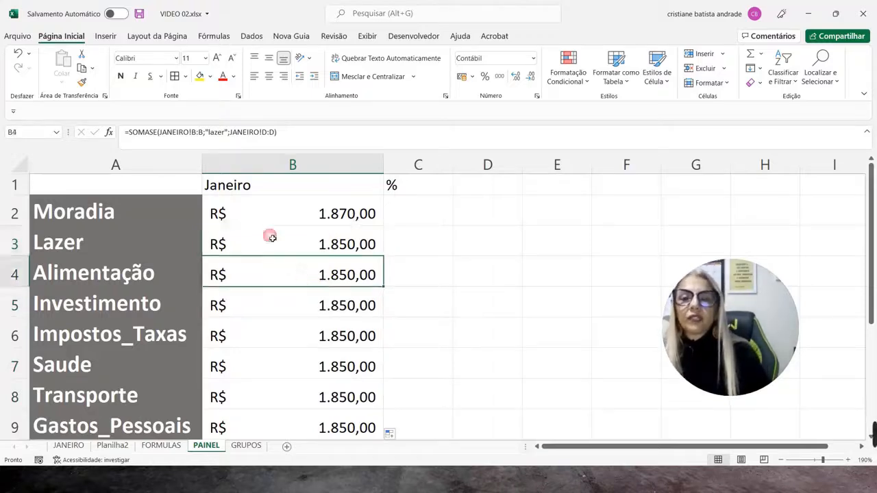
left_click(227, 137)
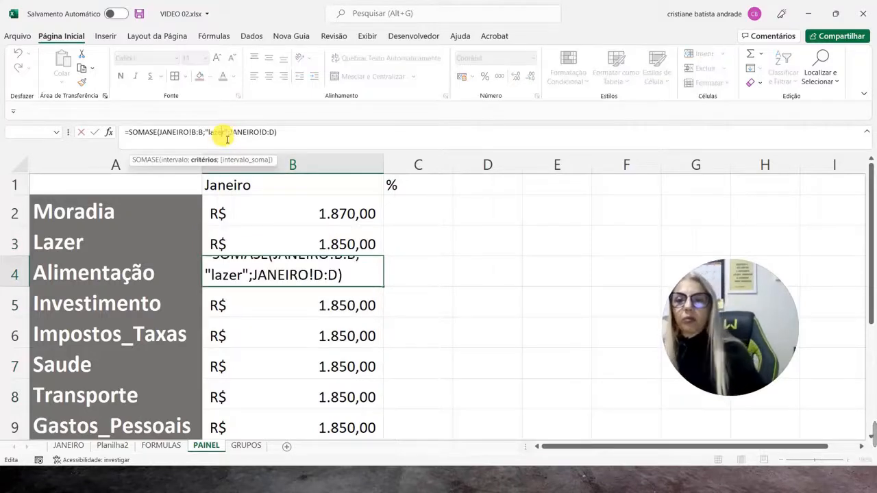
key("BackSpace")
key("BackSpace")
key("BackSpace")
key("BackSpace")
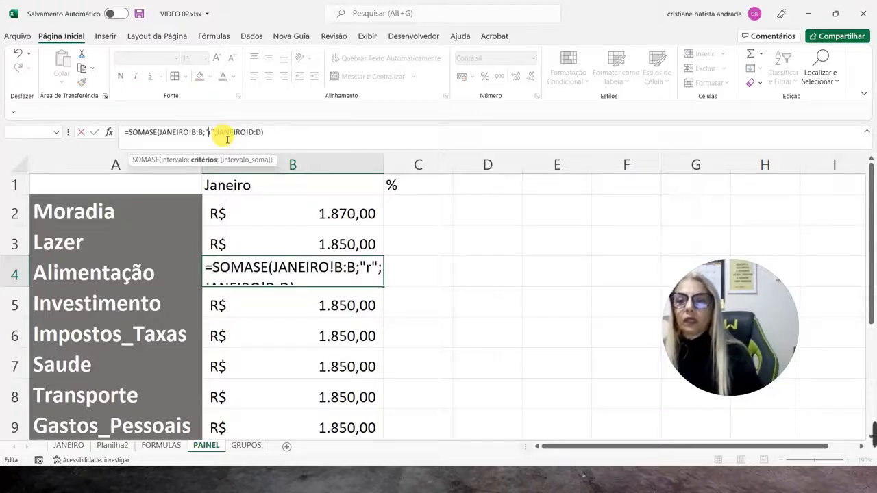
type("alimentação")
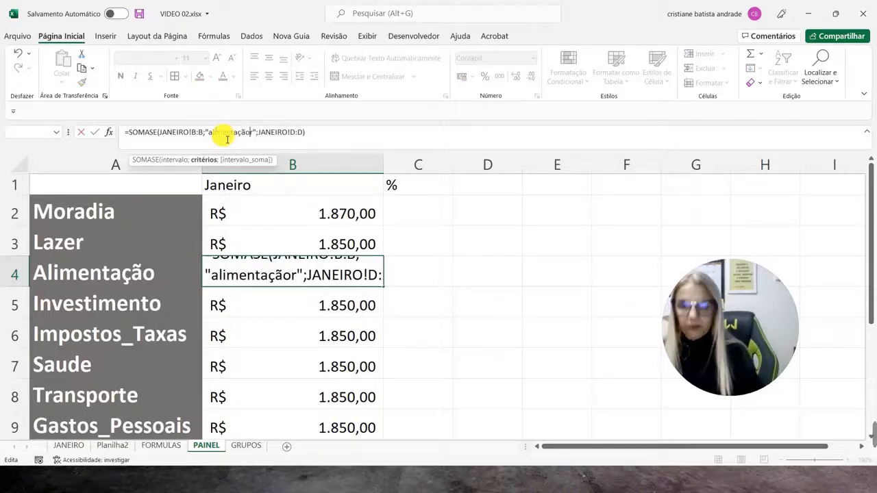
key("Delete")
key("Return")
left_click(306, 262)
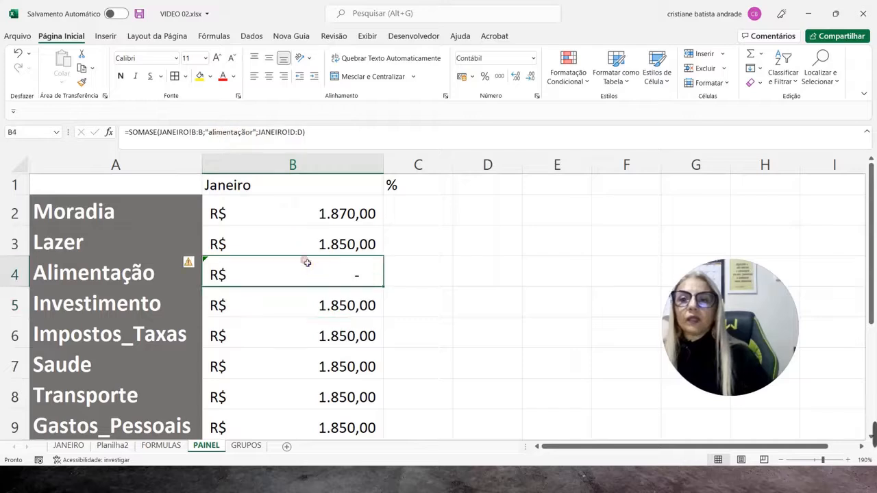
left_click(252, 133)
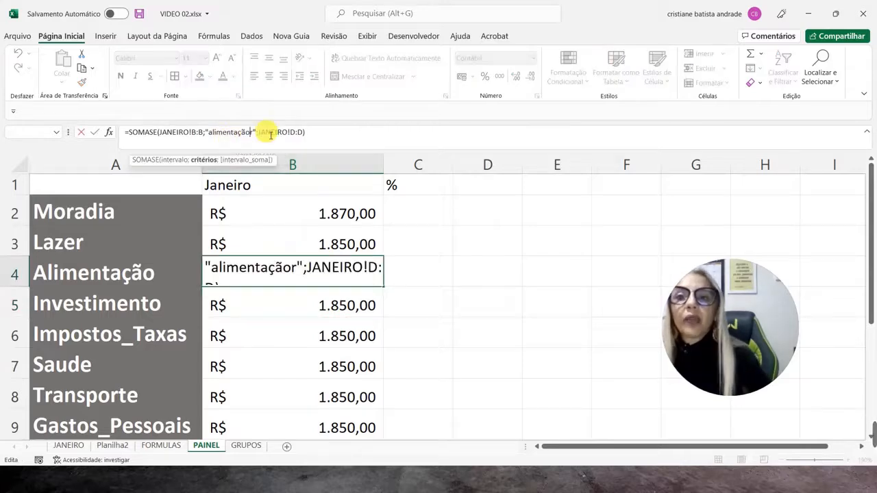
key("Return")
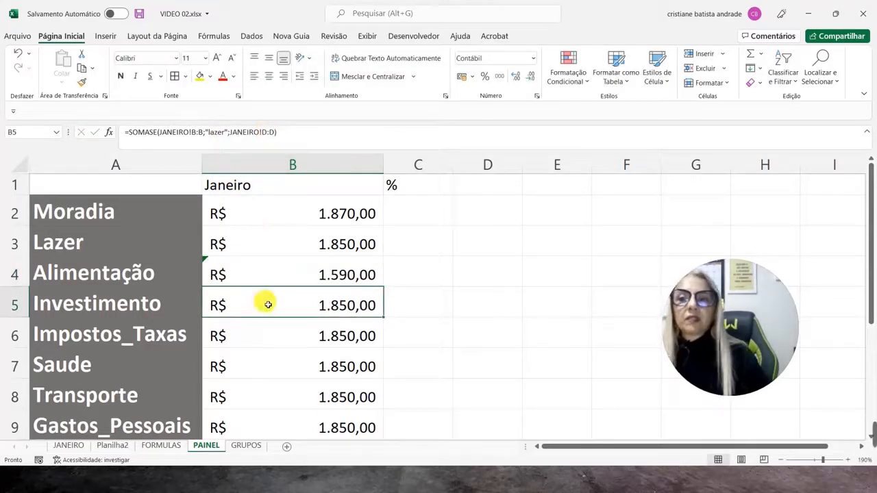
Replace the criterion of the SOMASE formula in B5 with "investimento" to total the Investimento expenses
left_click(254, 132)
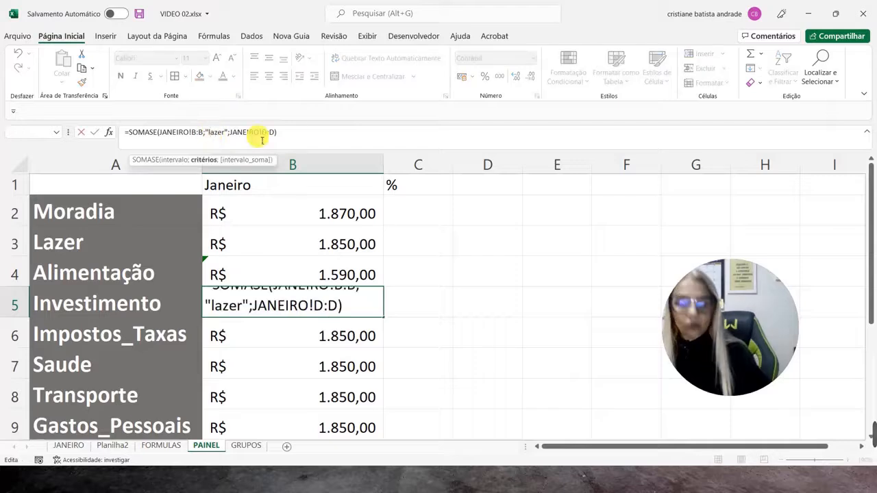
key("Delete")
key("Delete")
key("Delete")
key("Delete")
key("Delete")
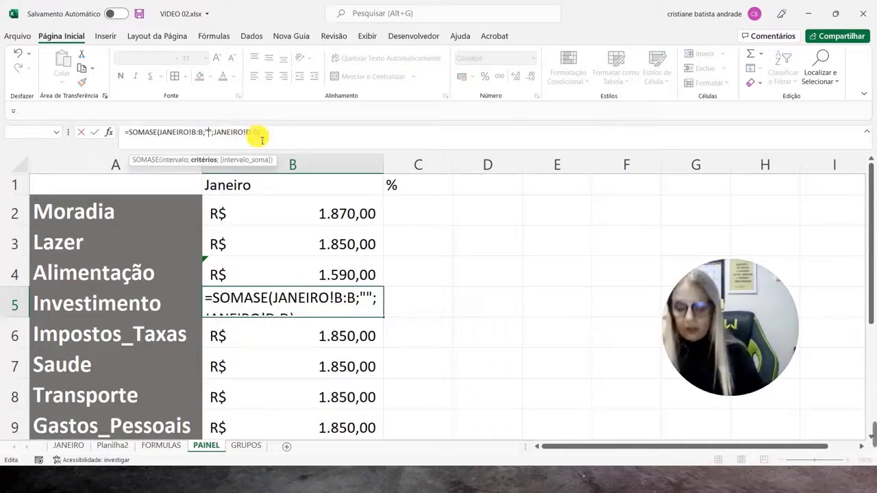
type("investimento")
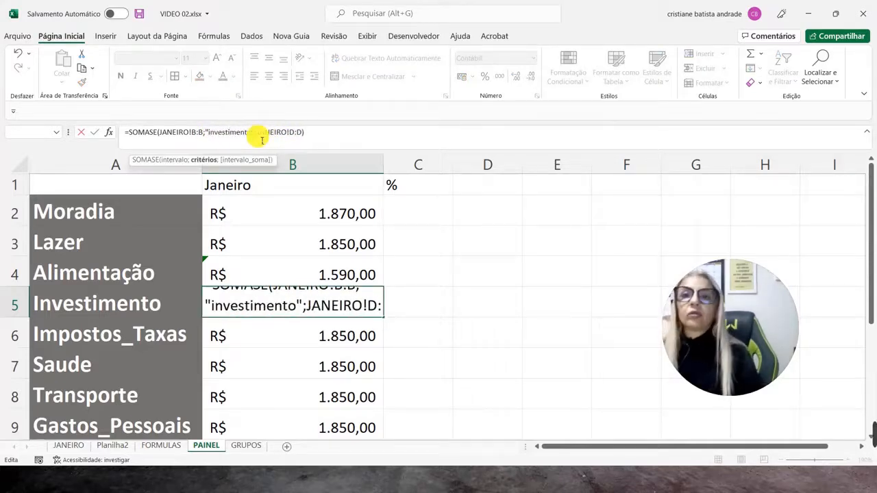
key("Return")
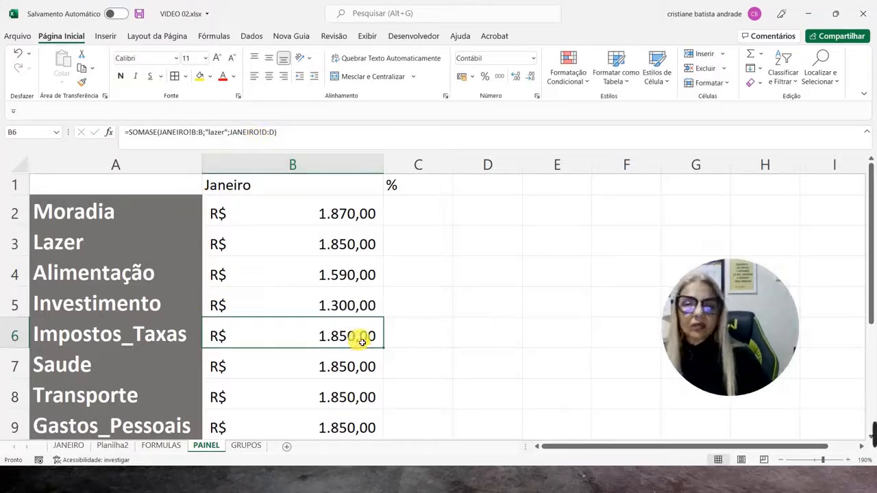
scroll(358, 333, "down", 1)
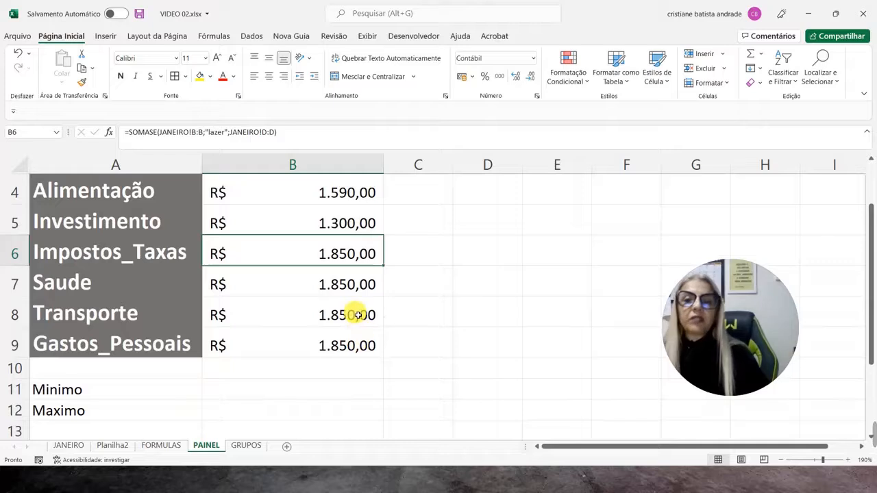
scroll(356, 319, "up", 1)
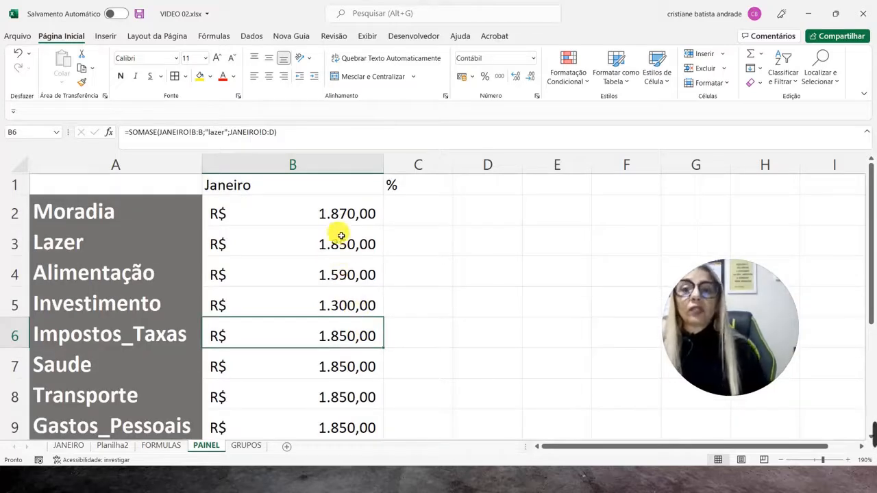
Clear the group totals in B2:B9 of the Janeiro column
left_click_drag(339, 211, 370, 426)
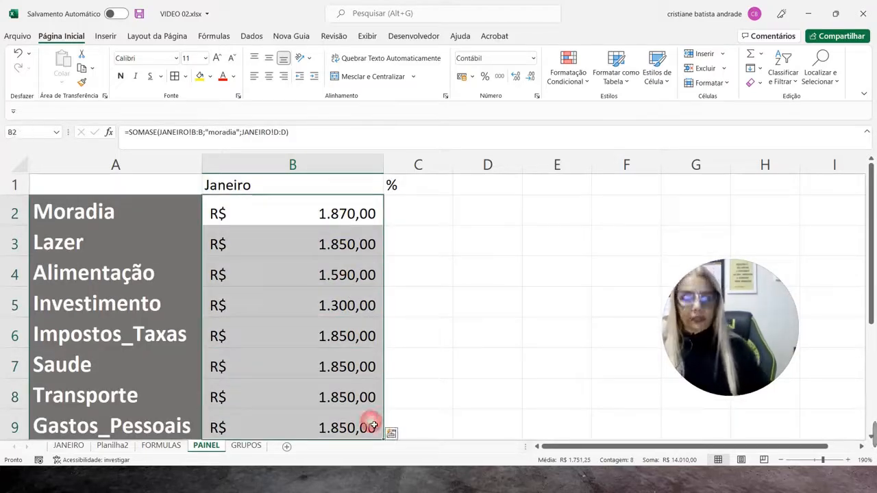
key("Delete")
left_click(265, 205)
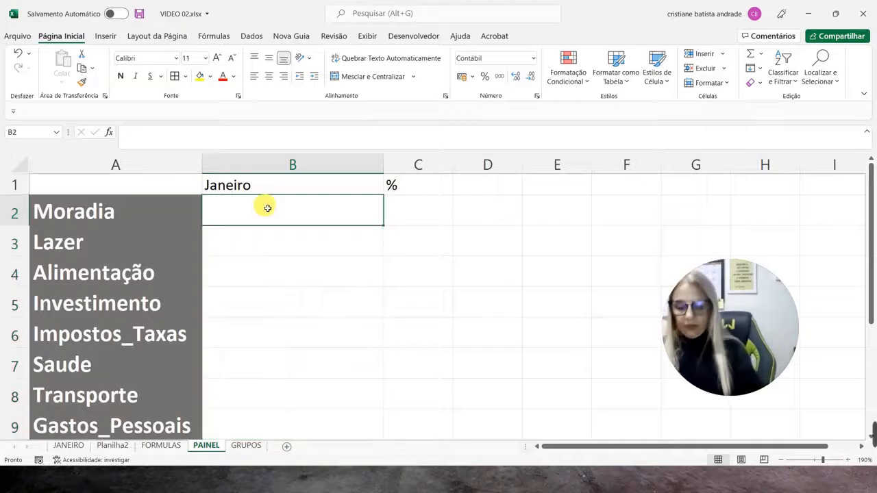
Enter =SOMASE(JANEIRO!B:B;PAINEL!A2;JANEIRO!D:D) in B2 to total Moradia, using the group name's cell as the criterion
type("=soma")
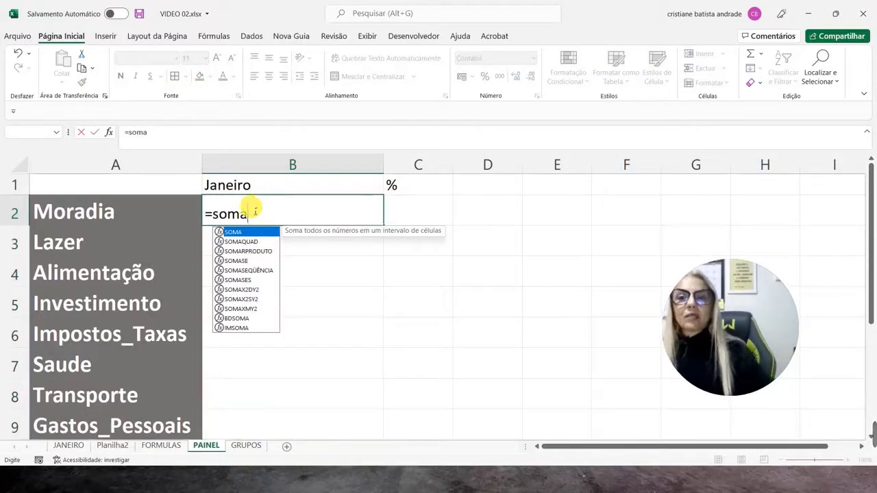
type("se")
double_click(237, 232)
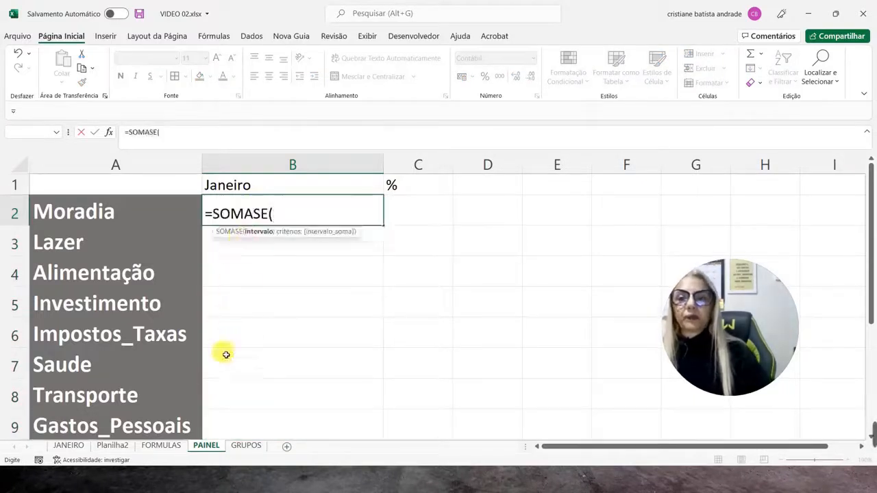
left_click(68, 446)
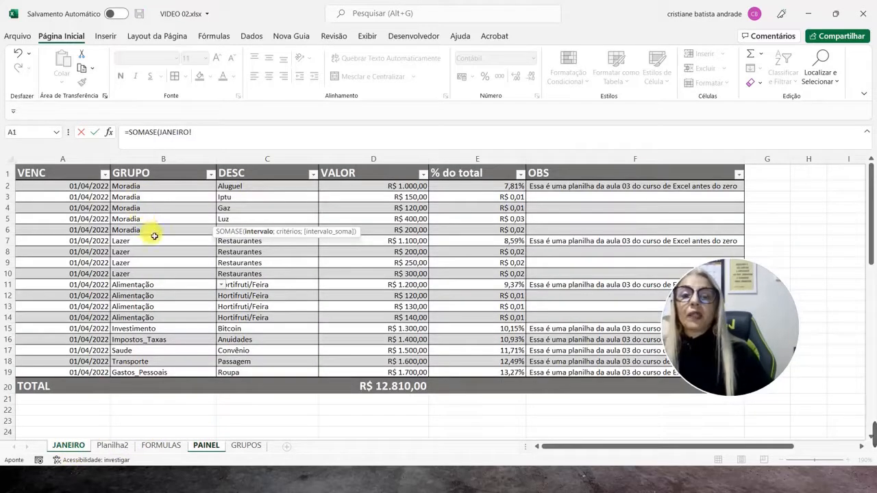
left_click(168, 163)
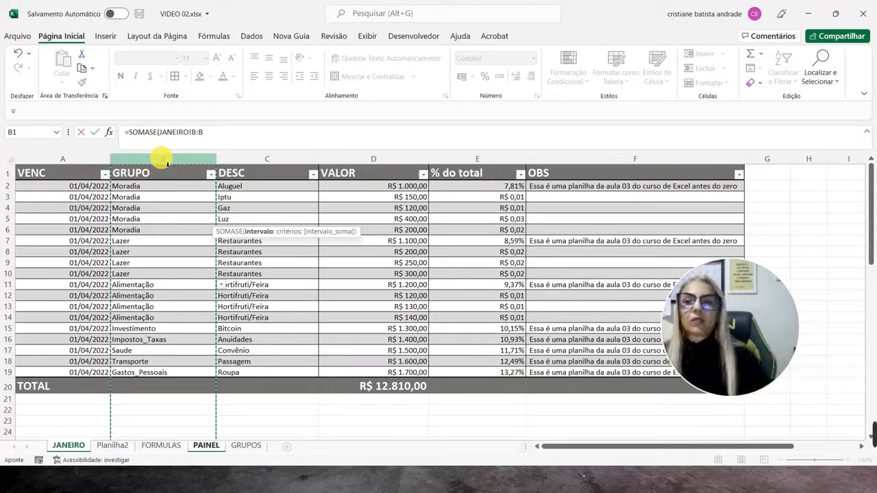
type(";")
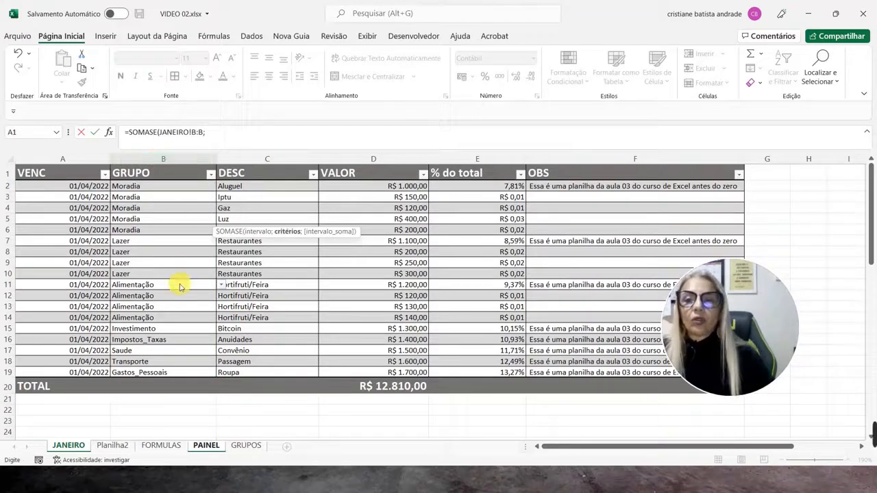
left_click(206, 445)
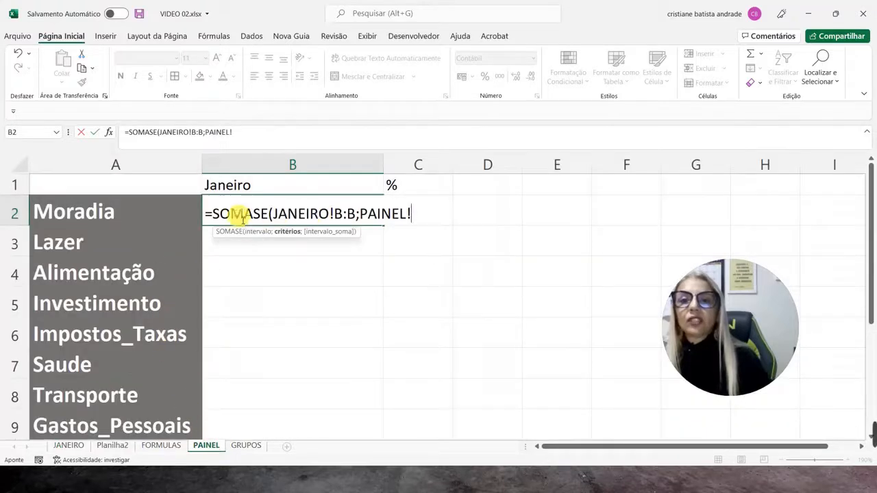
left_click(106, 218)
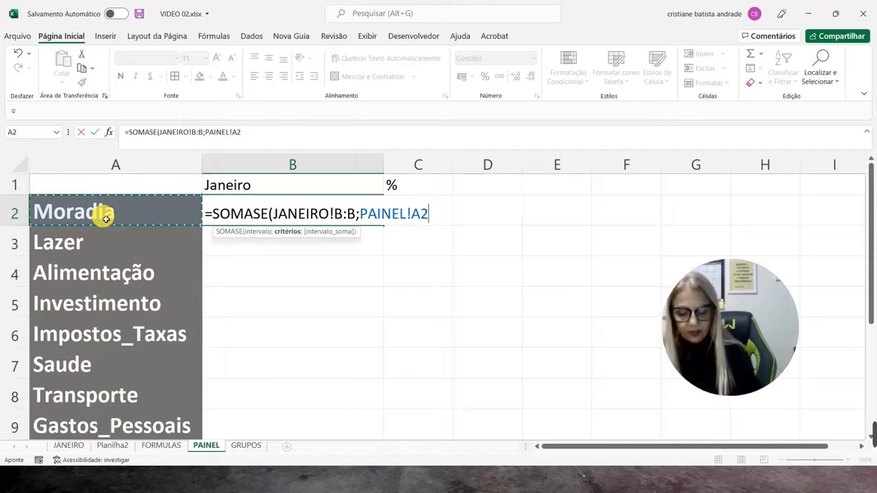
type(";")
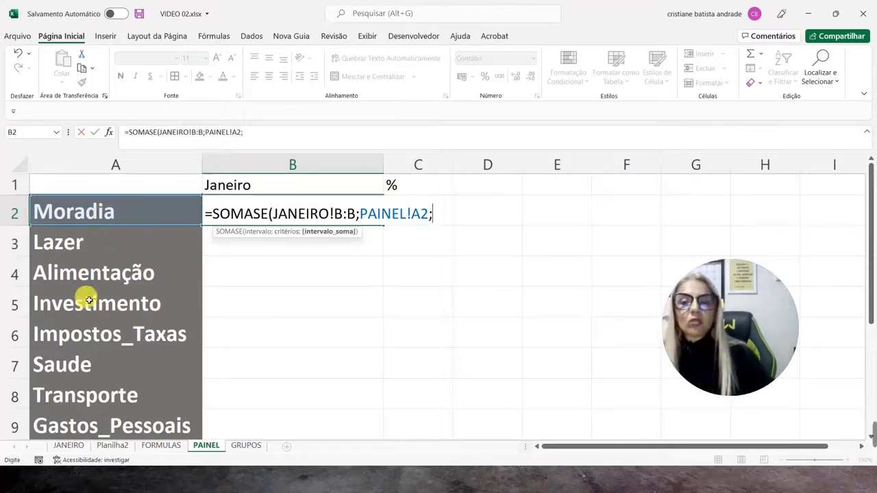
left_click(68, 445)
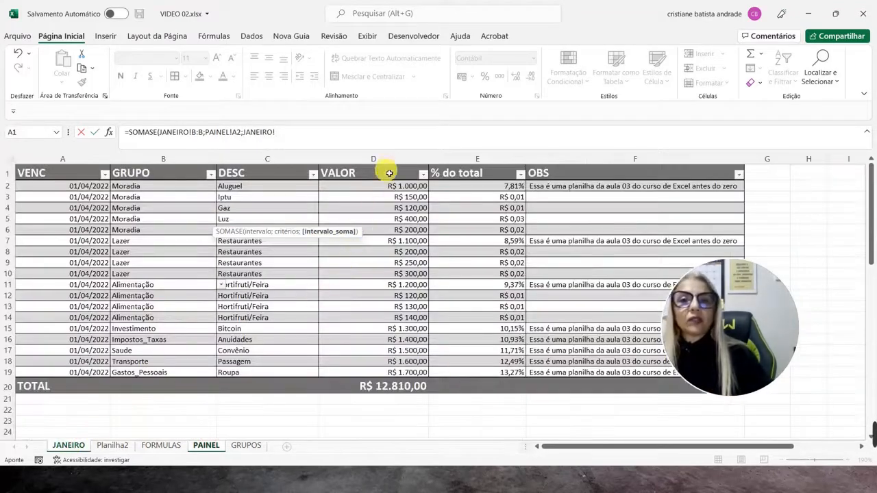
left_click(373, 159)
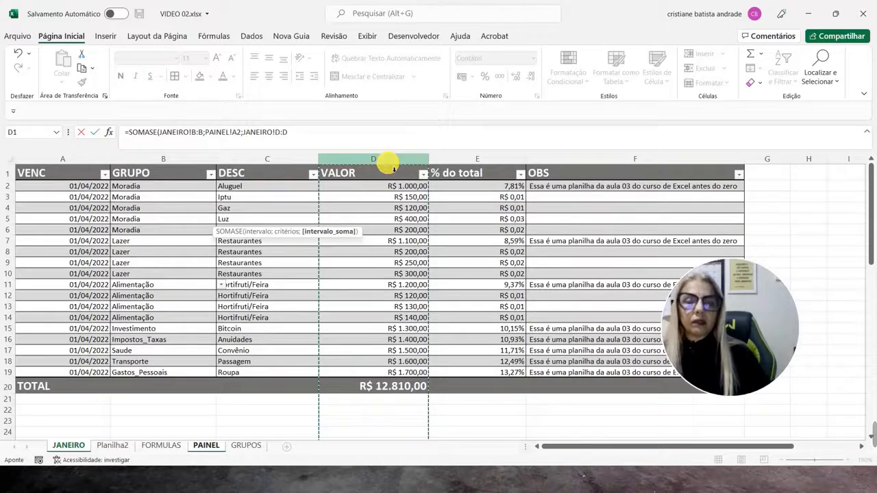
type(")")
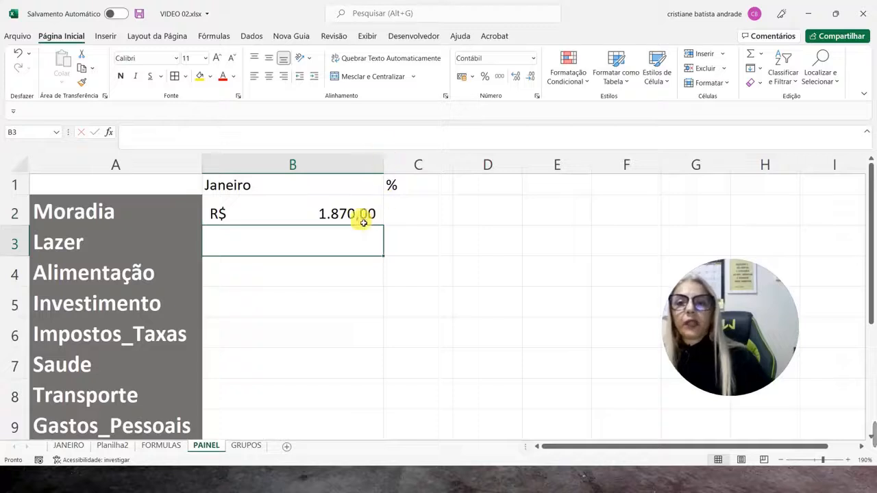
Fill the Moradia SOMASE formula in B2 down to B9 for the remaining groups
left_click(300, 218)
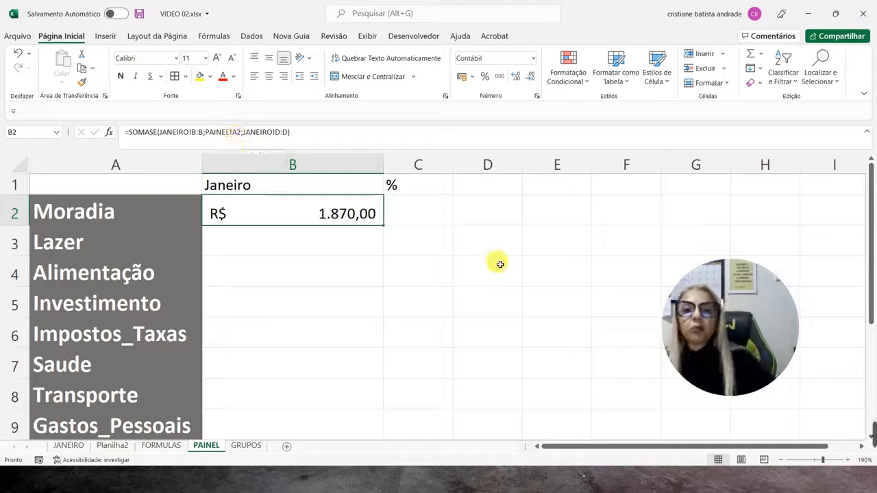
left_click_drag(387, 231, 360, 344)
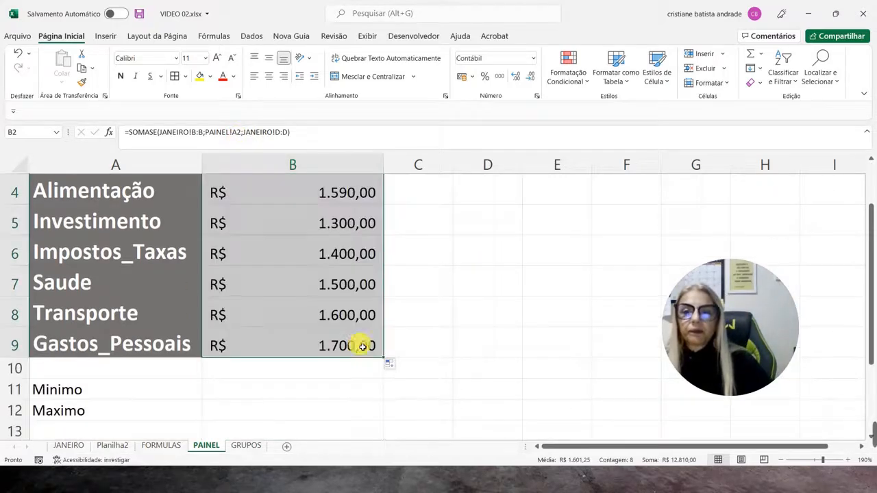
scroll(323, 260, "up", 1)
Examine the copied SOMASE formulas in column B against the group names in column A to check each criterion reference
left_click(311, 243)
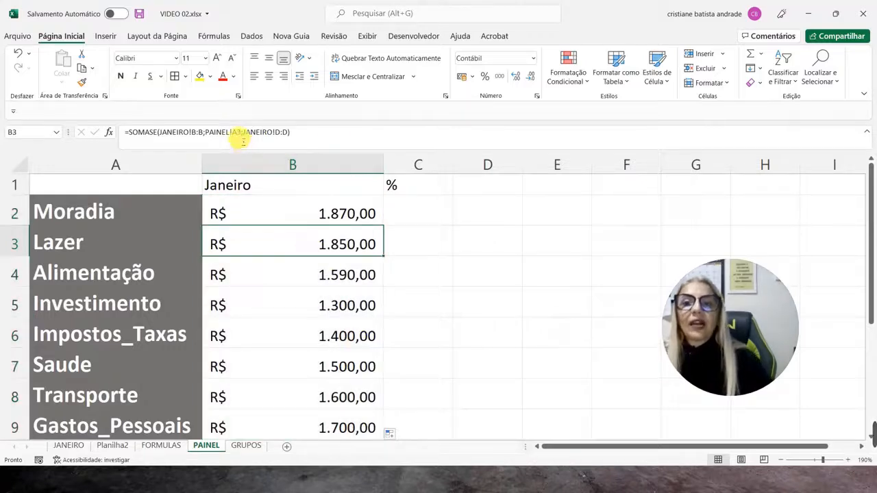
left_click(291, 278)
left_click(296, 311)
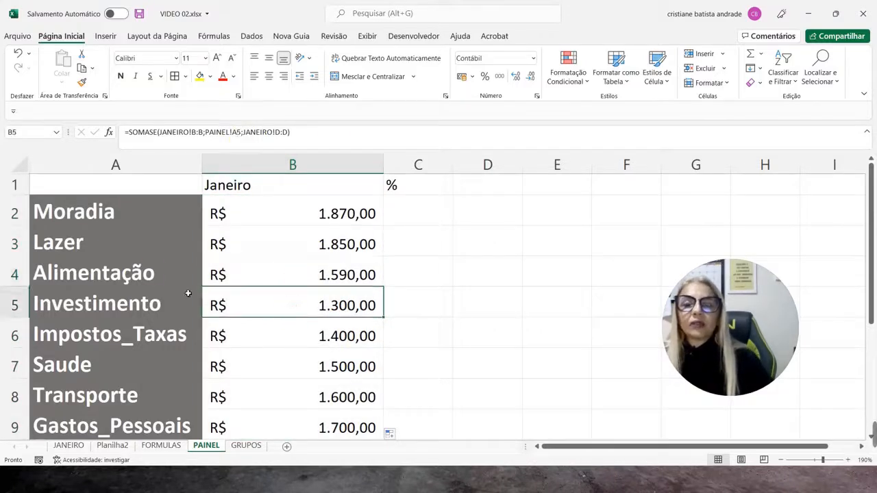
left_click(126, 217)
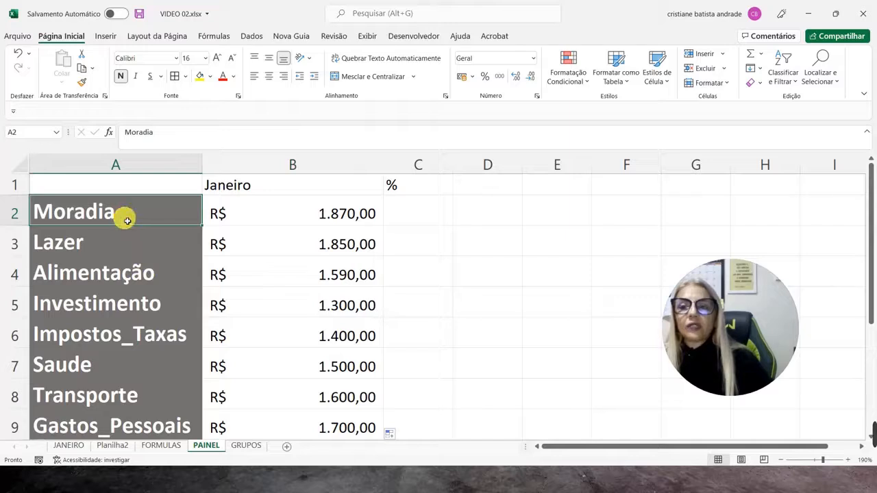
left_click(128, 248)
left_click(126, 273)
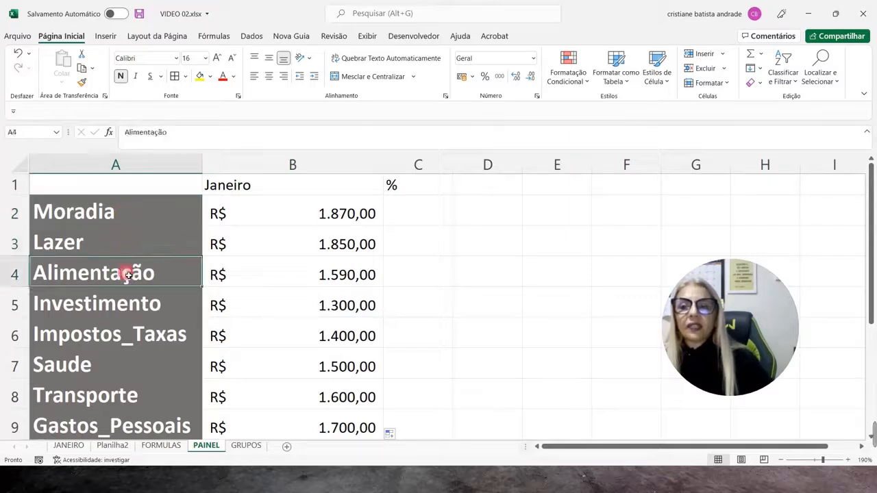
left_click(131, 309)
left_click(294, 311)
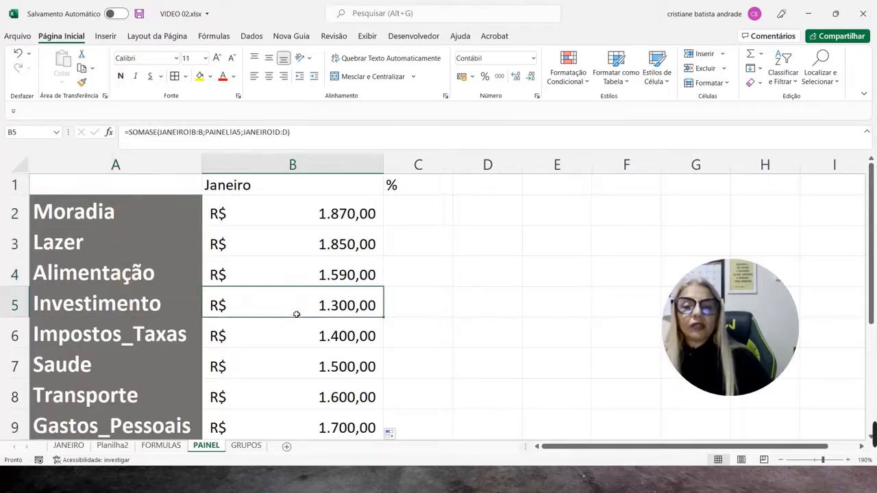
left_click(296, 340)
left_click(300, 372)
left_click(302, 402)
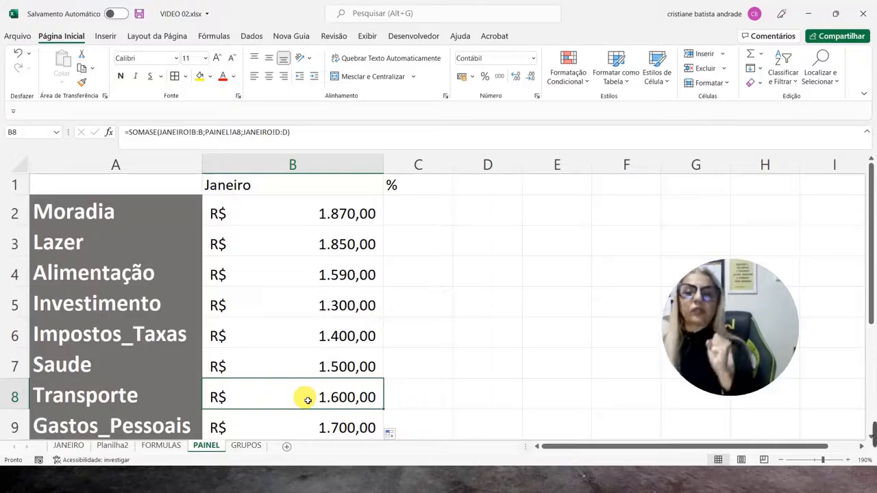
Add an AutoSum of the group totals B2:B9 in B10
scroll(309, 370, "down", 2)
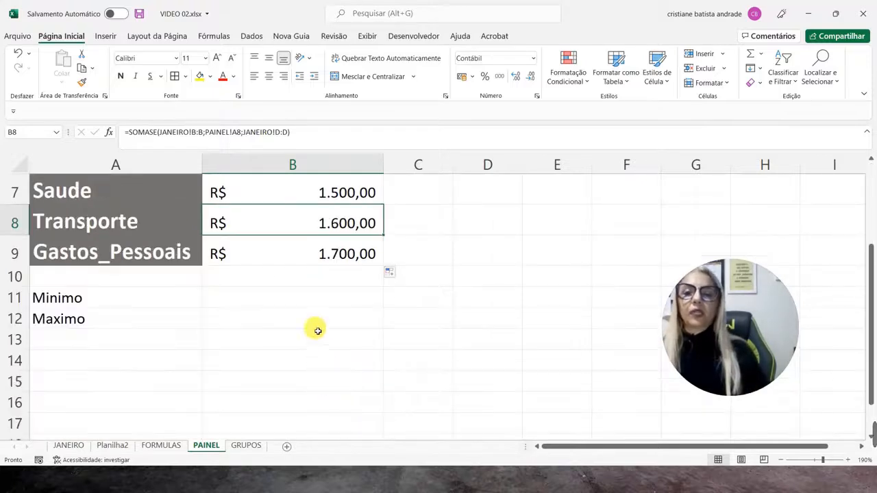
left_click(305, 278)
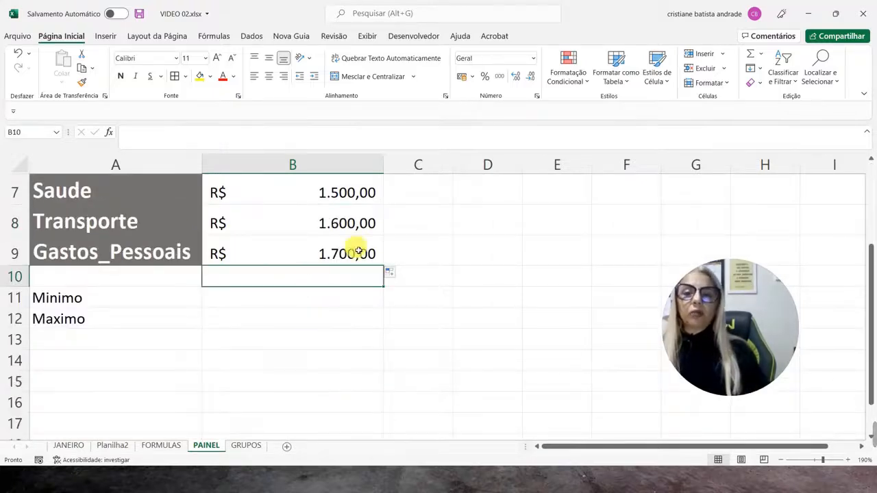
left_click(750, 56)
key("Return")
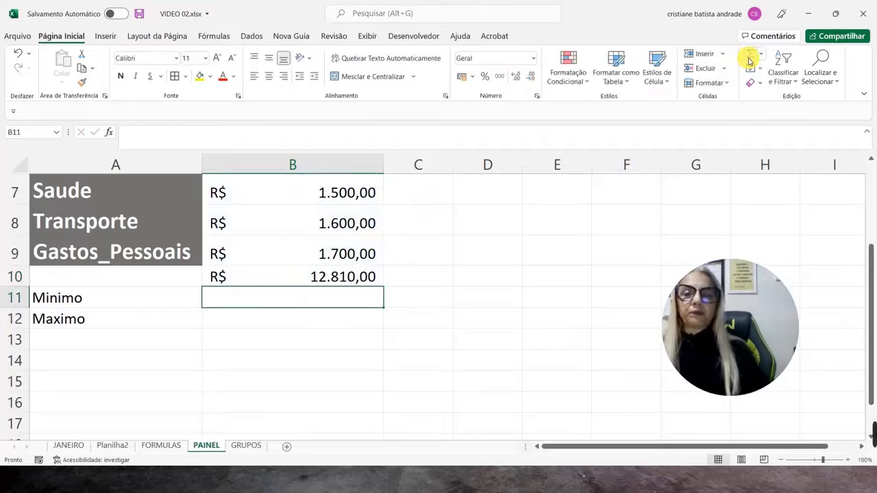
left_click(316, 278)
scroll(319, 276, "up", 2)
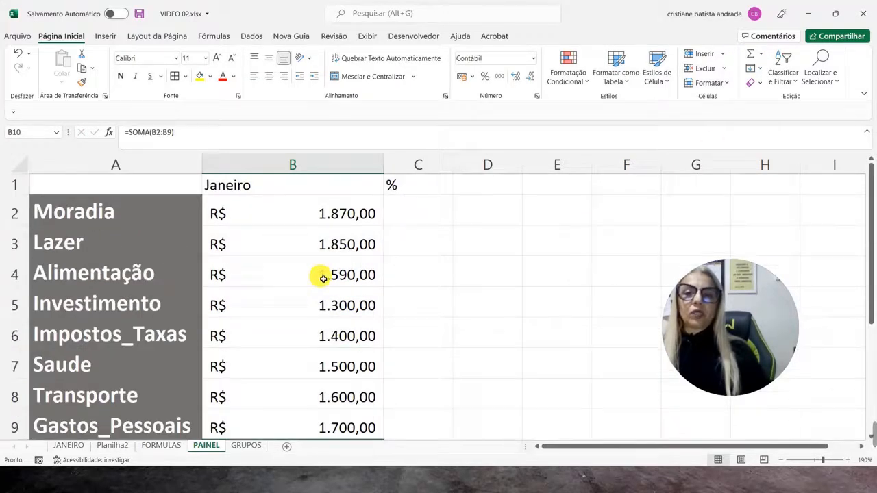
Filter the JANEIRO table's GRUPO column to Moradia and select its VALOR cells to check the Moradia total
left_click(305, 224)
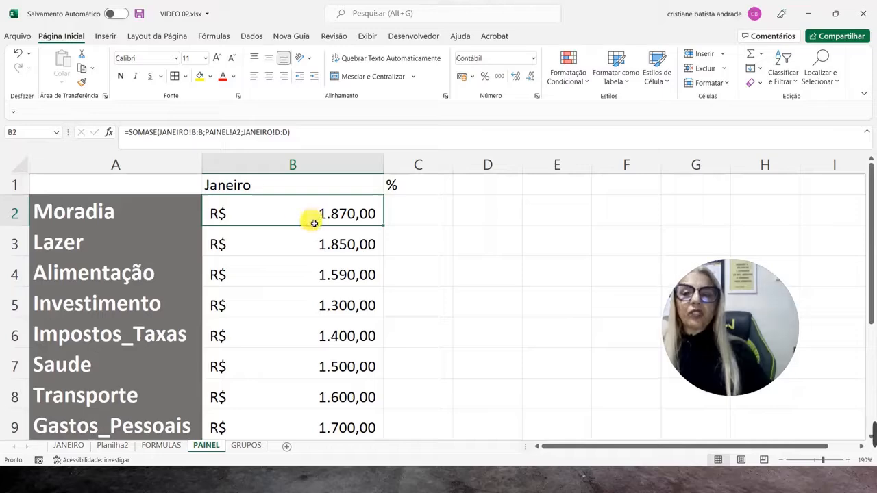
left_click(68, 446)
left_click(197, 189)
left_click(204, 176)
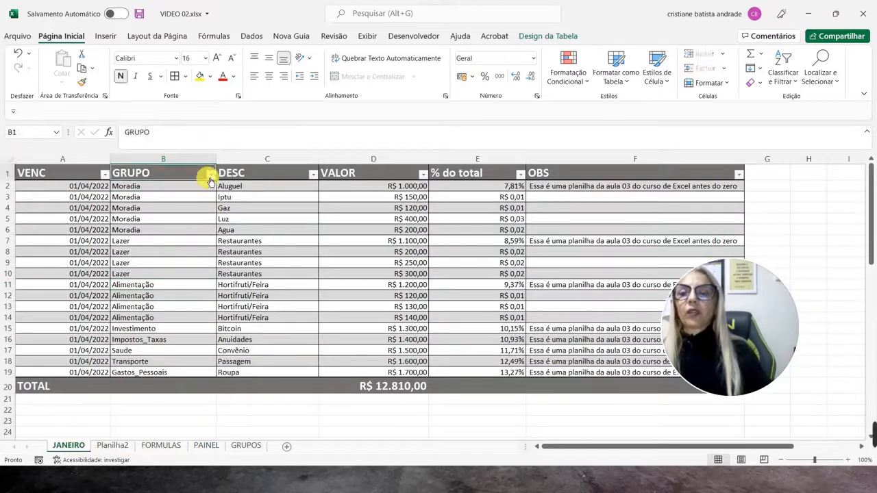
left_click(210, 174)
left_click(116, 311)
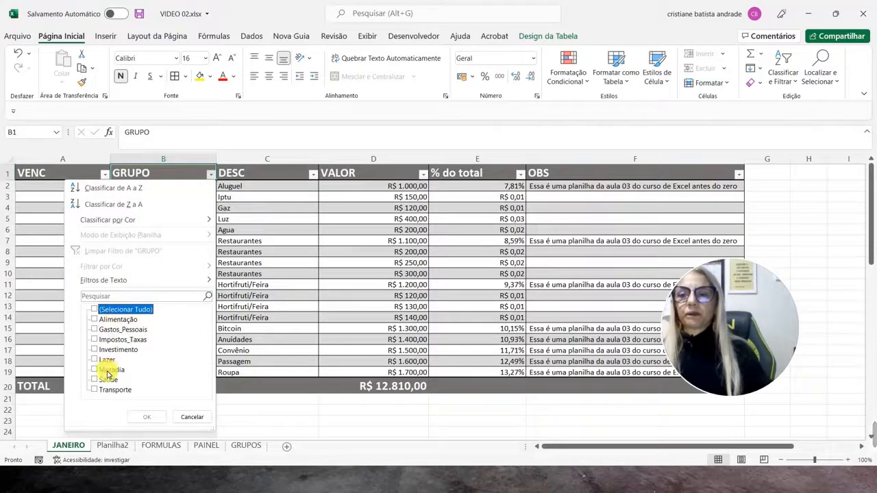
left_click(110, 369)
key("Return")
left_click_drag(398, 187, 397, 231)
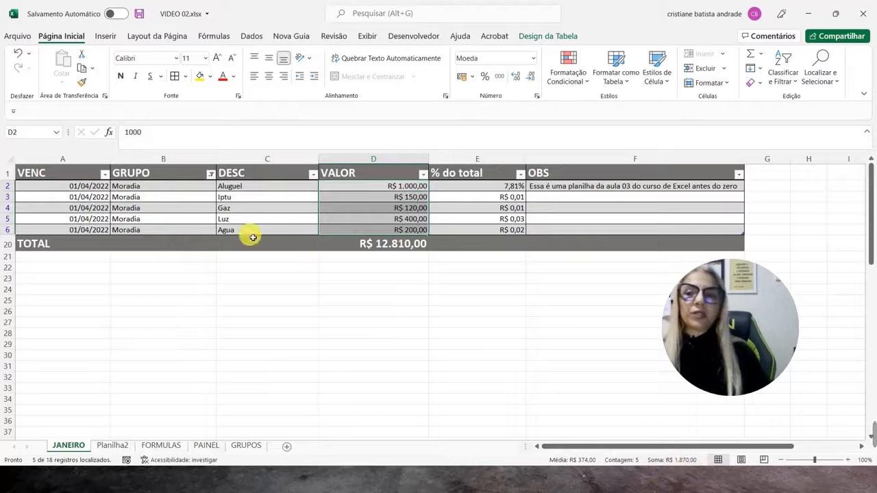
Switch the GRUPO filter to Alimentação only and select its VALOR cells to check their sum
left_click(192, 186)
left_click(210, 174)
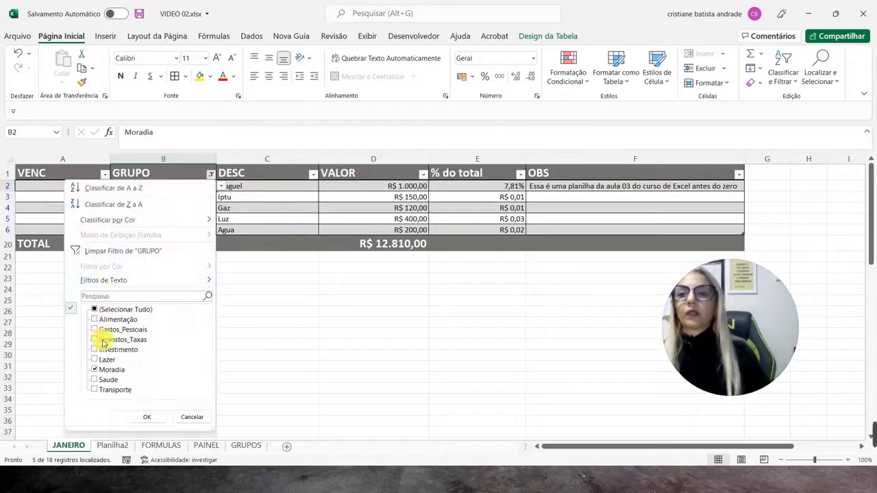
left_click(103, 370)
left_click(100, 320)
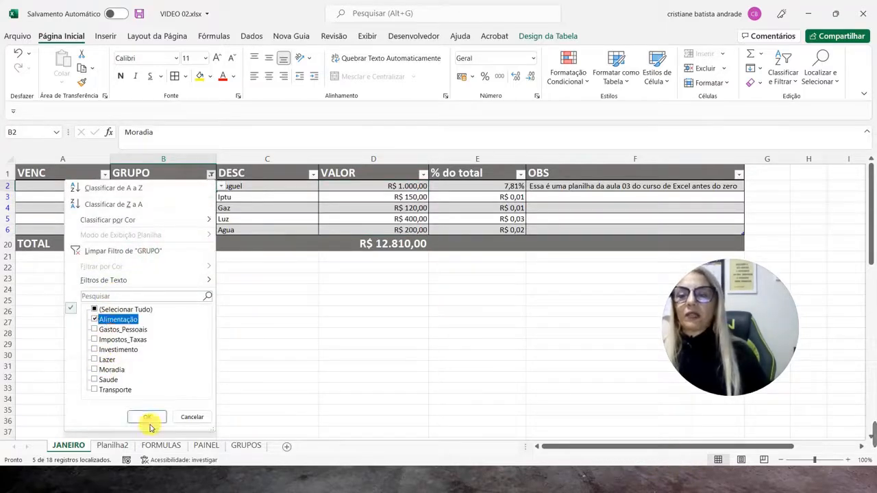
left_click(147, 417)
left_click_drag(387, 185, 388, 219)
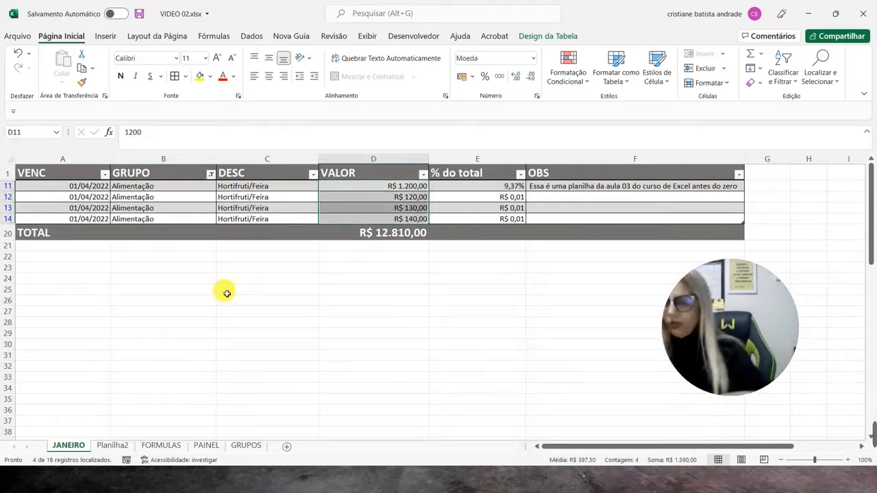
Compare the Alimentação total in B4 of the PAINEL sheet, and select C2 under the % heading
left_click(204, 445)
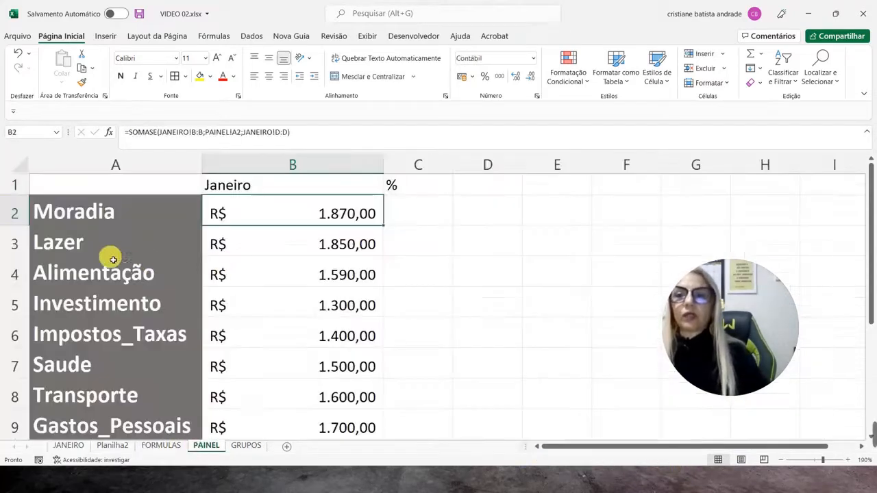
left_click(300, 276)
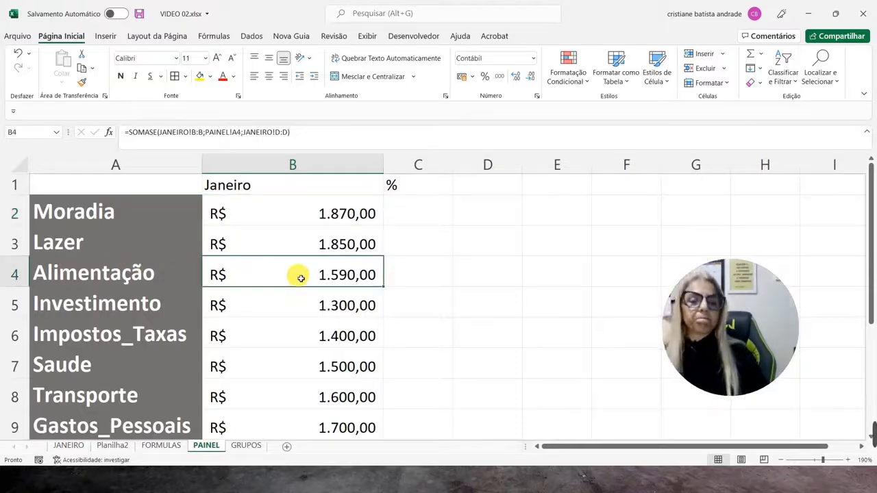
left_click(406, 216)
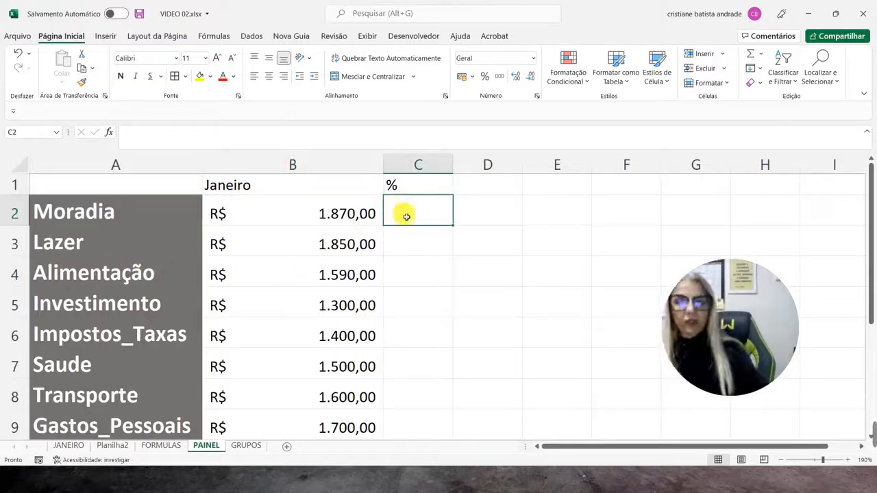
Calculate Moradia's share of the overall total in C2 with =B2/B10 and format the cell as a percentage
type("=")
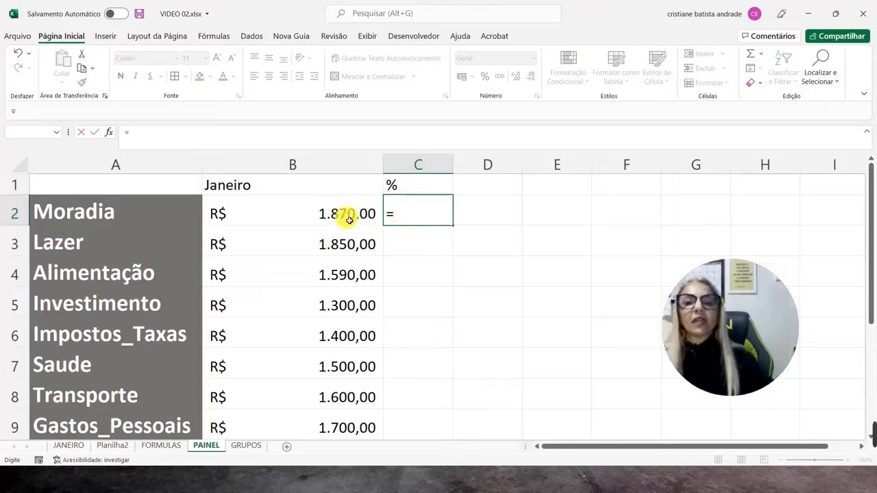
left_click(350, 218)
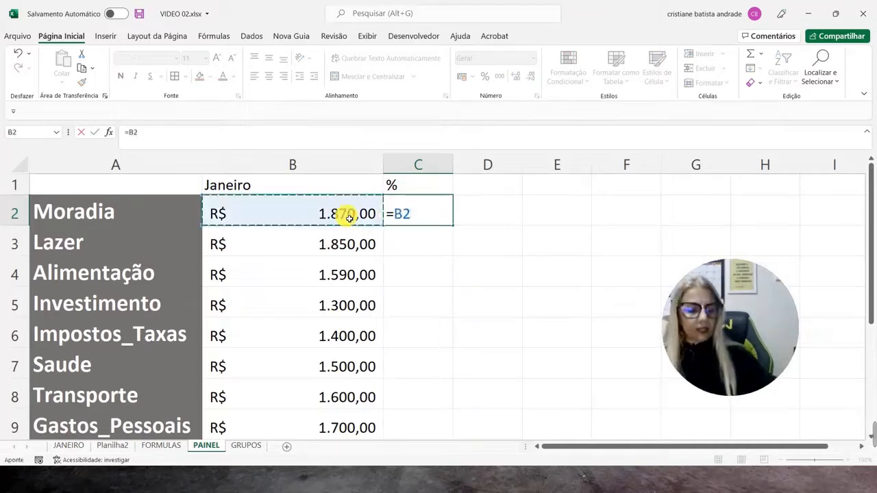
type("/")
scroll(346, 260, "down", 2)
left_click(335, 281)
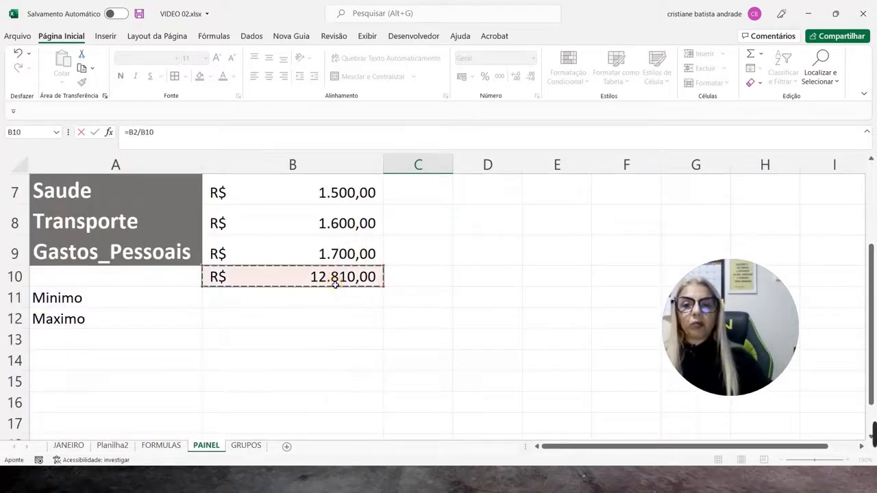
key("Return")
scroll(333, 281, "up", 1)
left_click(433, 218)
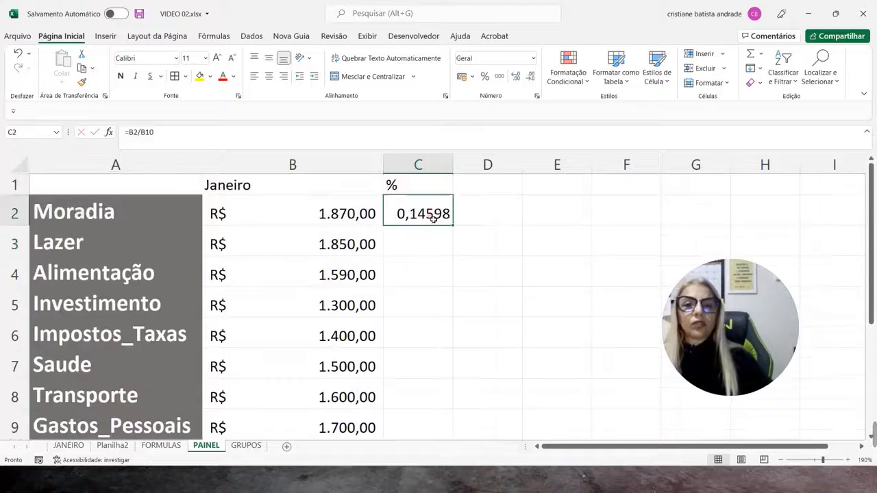
left_click(484, 76)
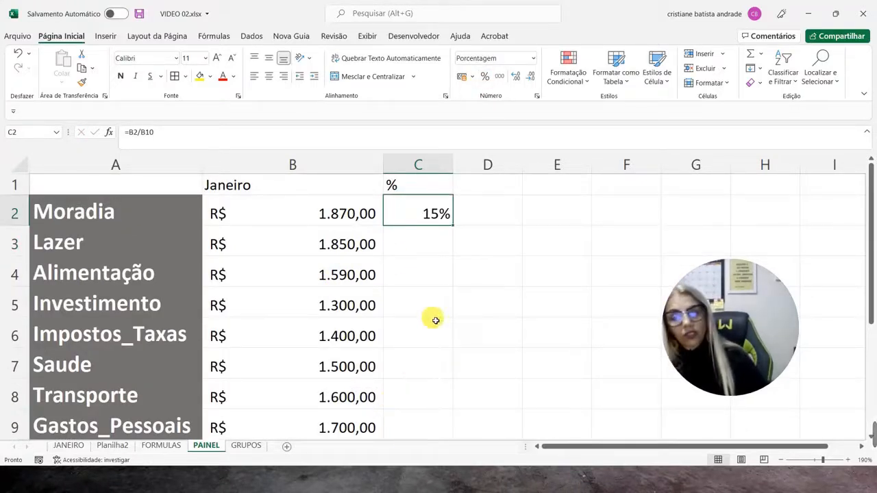
Try filling the C2 percentage formula down to C4 and inspect the cell references in the copies
left_click_drag(456, 229, 448, 268)
left_click(441, 248)
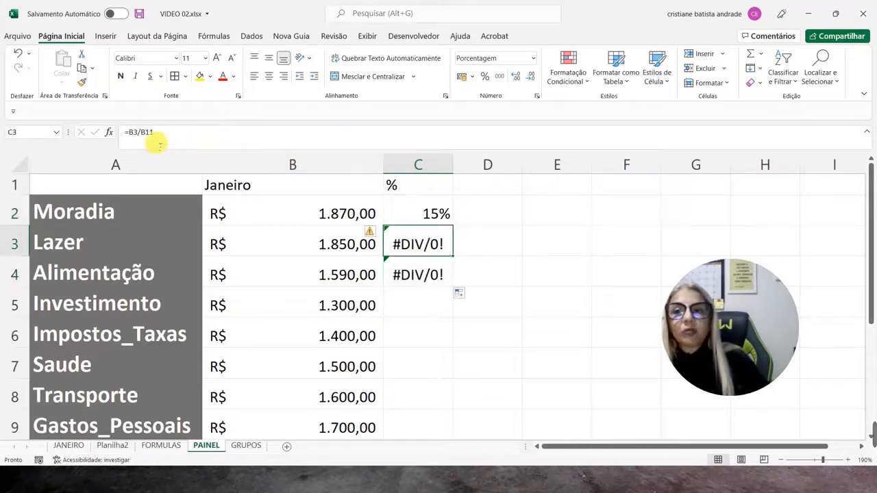
left_click(430, 213)
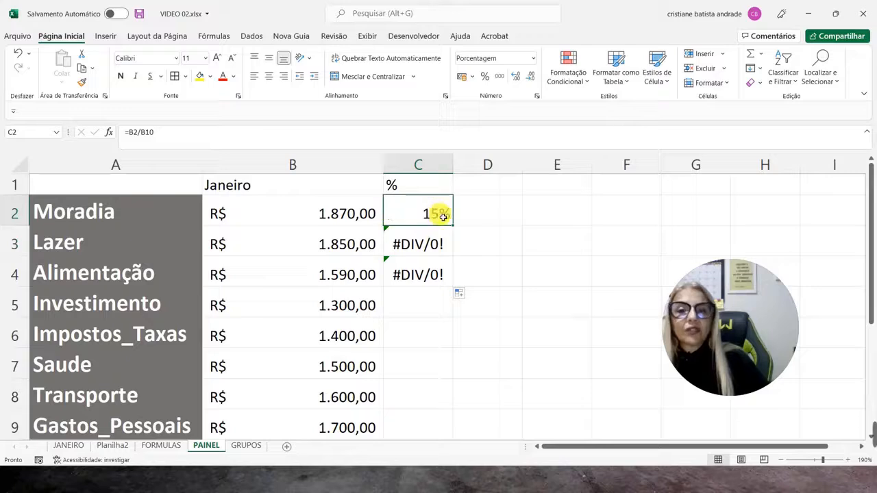
key("F2")
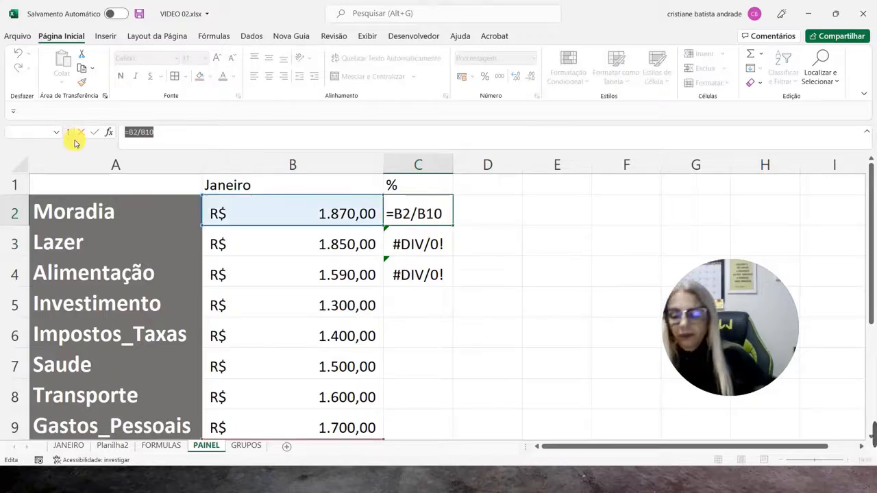
key("Escape")
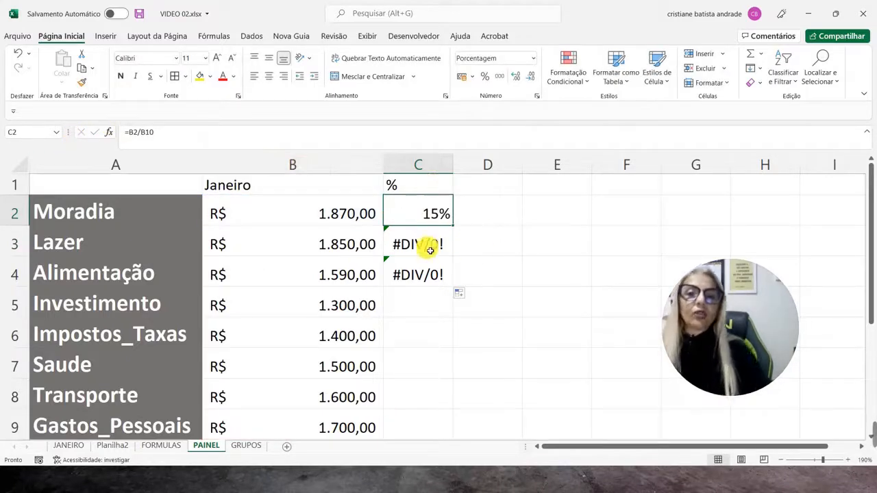
left_click(432, 246)
left_click(434, 274)
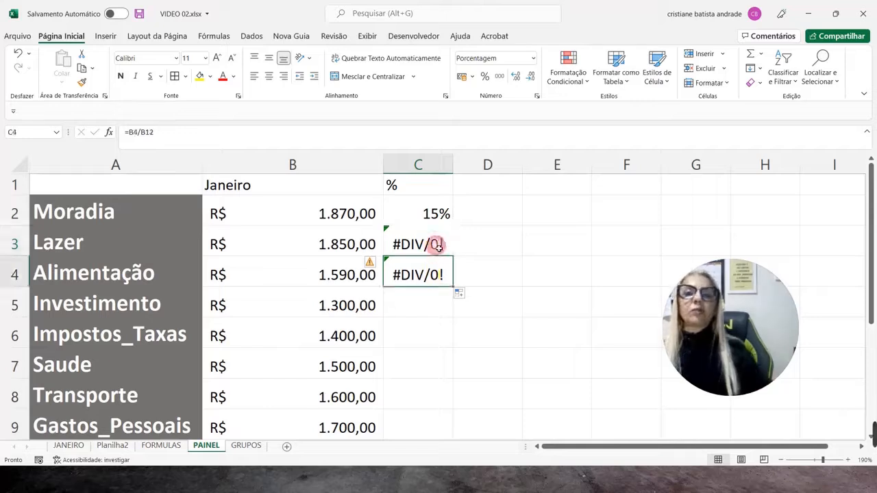
Make the total's reference absolute in the C2 formula so it reads =B2/$B$10
left_click(436, 214)
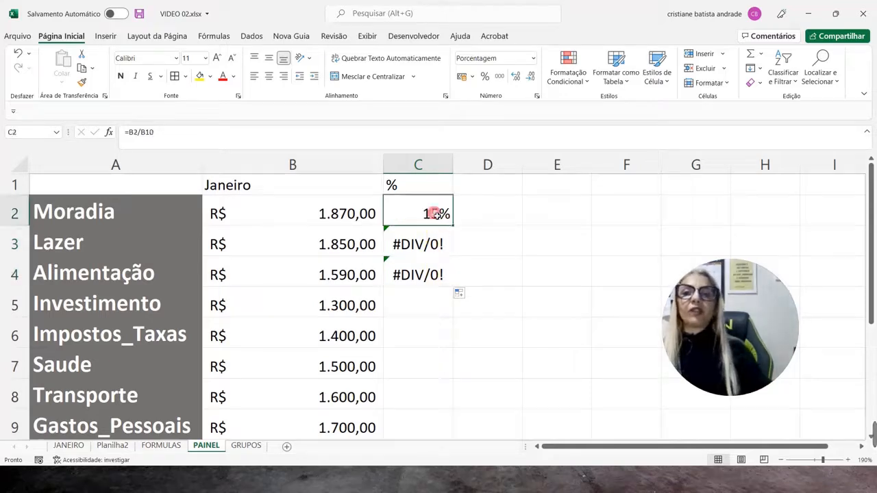
left_click(139, 132)
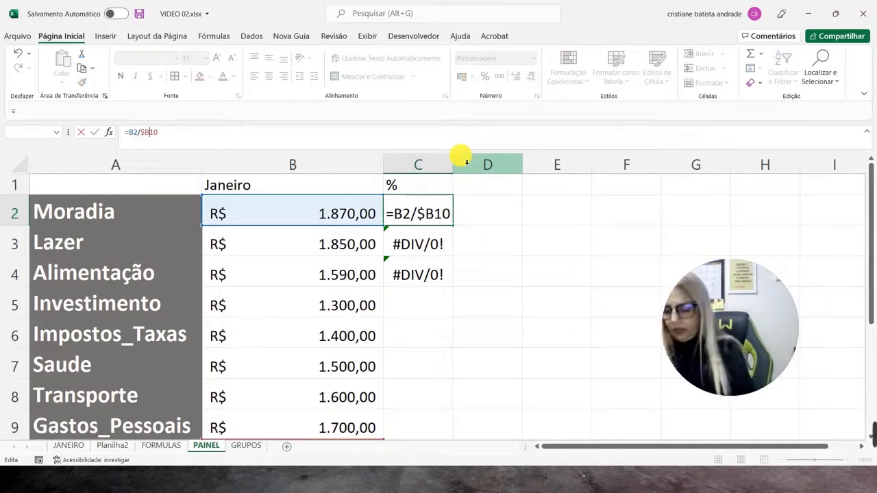
type("$")
key("Return")
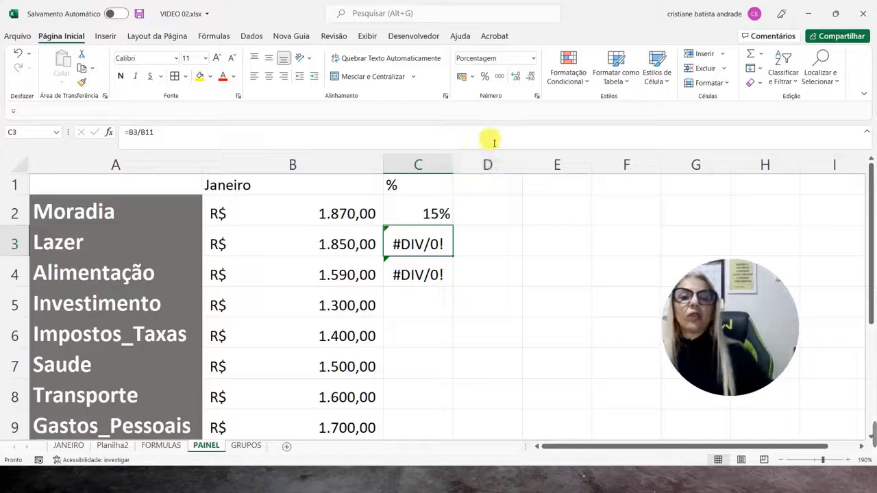
Fill the C2 percentage formula down through C9 for all the expense groups
left_click(431, 216)
left_click_drag(459, 229, 470, 444)
left_click_drag(462, 363, 462, 364)
scroll(449, 346, "up", 1)
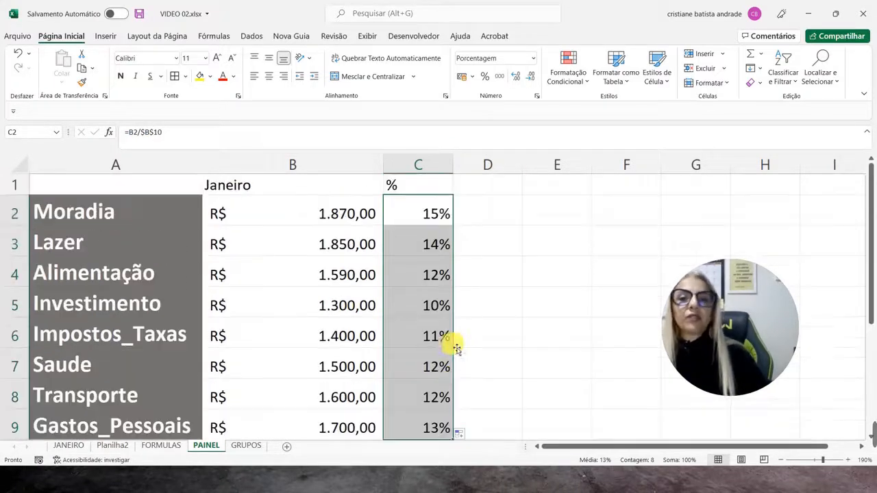
scroll(466, 214, "down", 1)
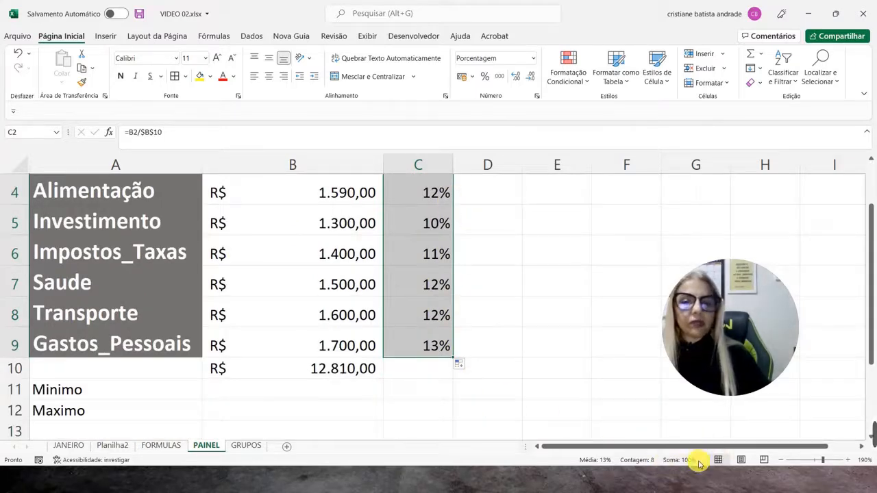
Compare the overall total in B10 with the JANEIRO sheet's TOTAL, and review the Moradia label and its SOMASE formula on PAINEL
left_click(344, 369)
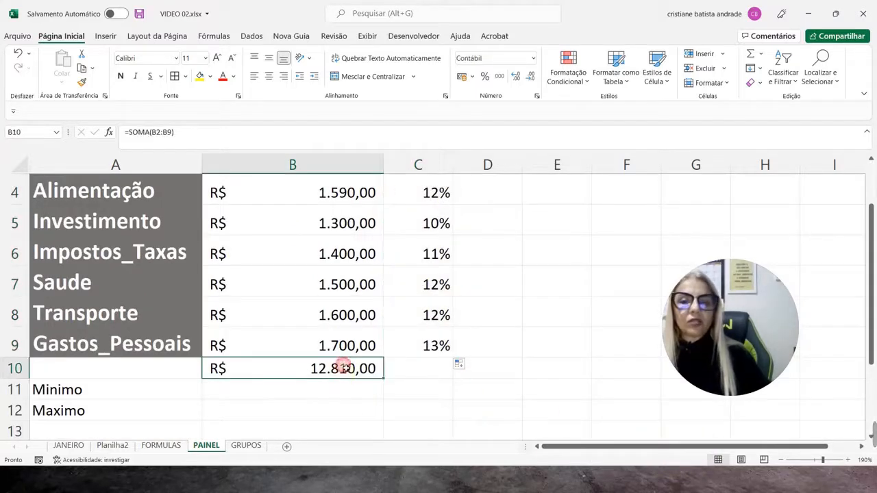
left_click(68, 446)
left_click(403, 235)
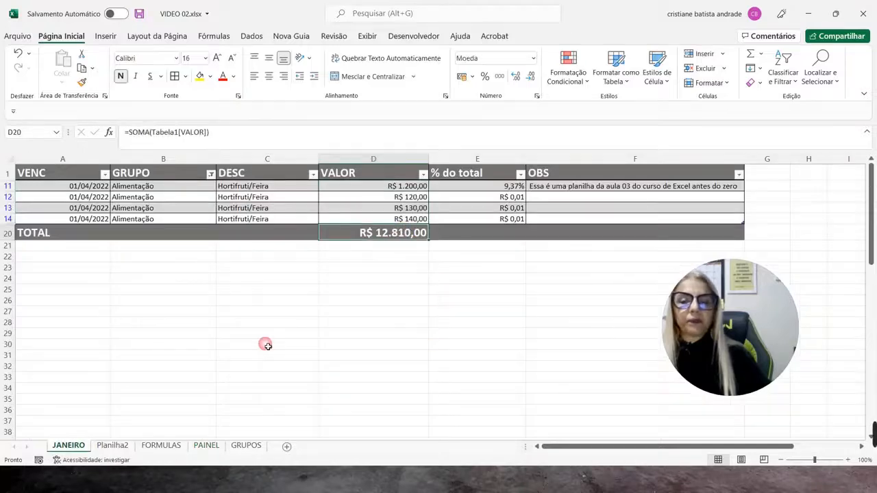
left_click(205, 446)
scroll(329, 384, "up", 1)
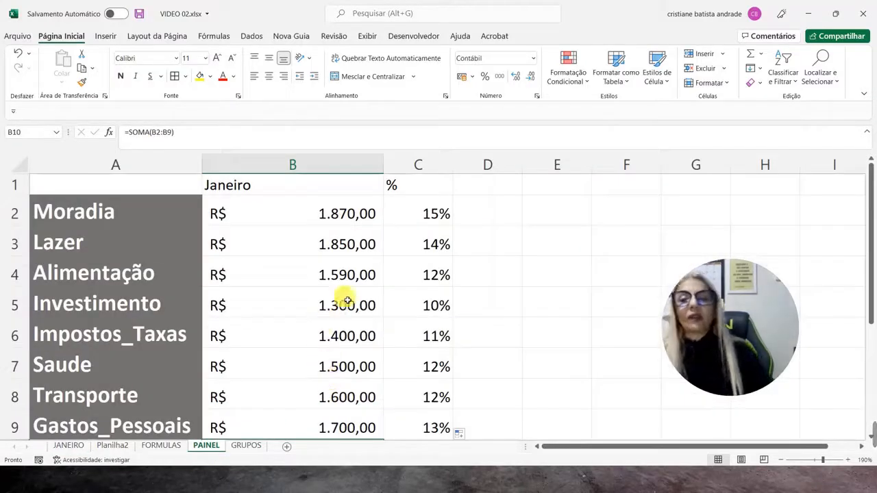
left_click(157, 211)
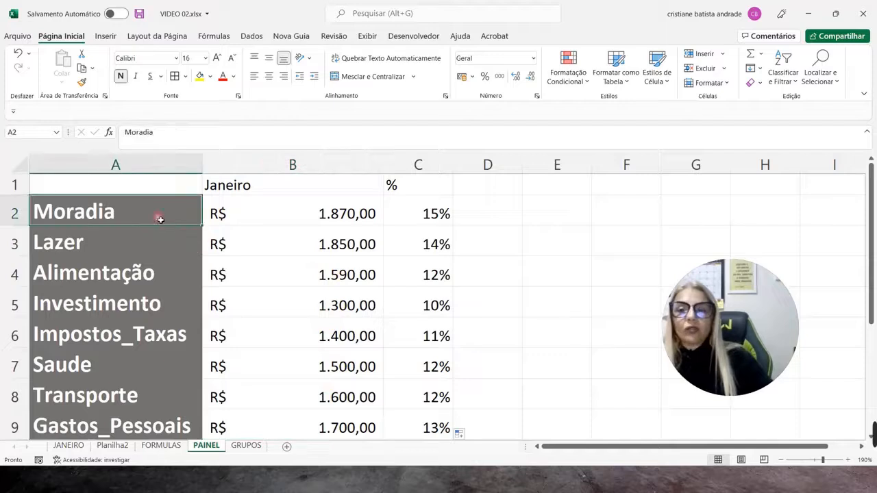
left_click(320, 216)
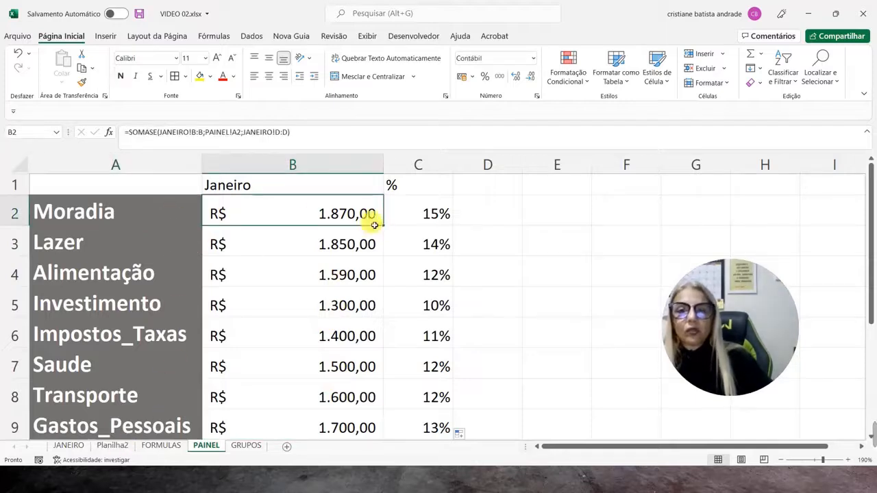
Clear the GRUPO filter on the JANEIRO table so that all expense rows are listed
left_click(74, 447)
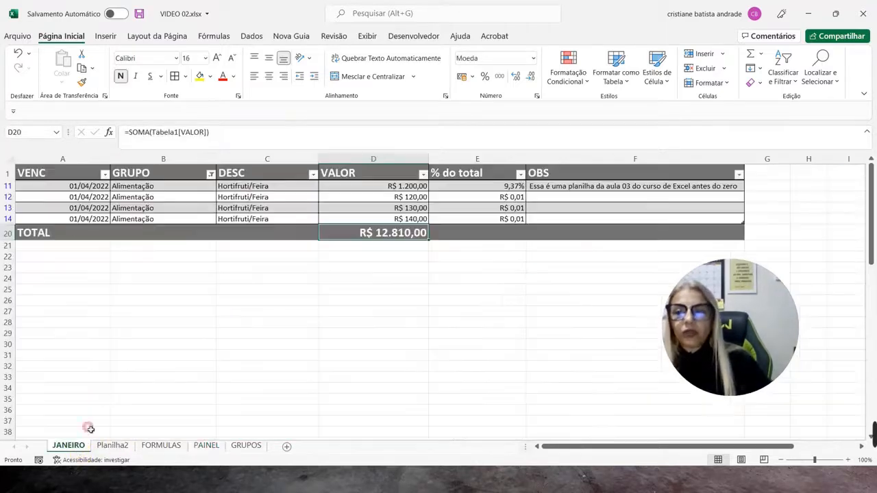
left_click(176, 209)
left_click(784, 74)
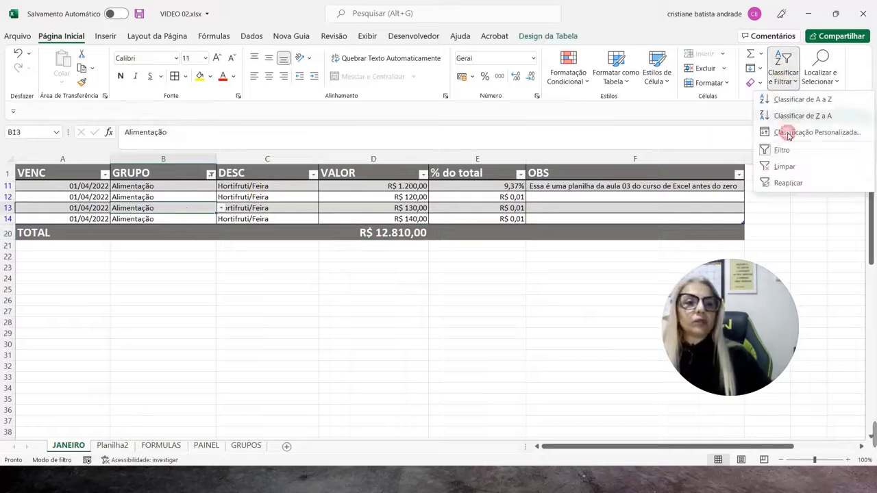
left_click(785, 168)
Insert a blank row at row 4 of the JANEIRO table, among the Moradia expenses
left_click(161, 205)
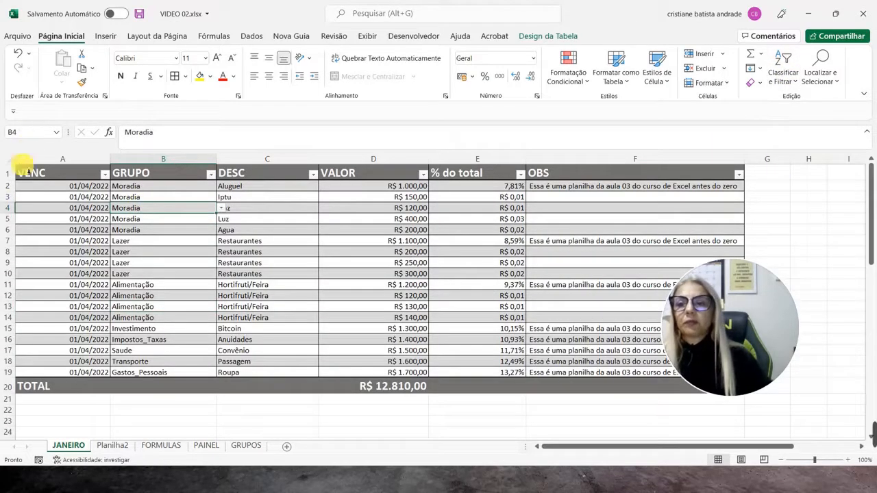
left_click(8, 208)
right_click(10, 208)
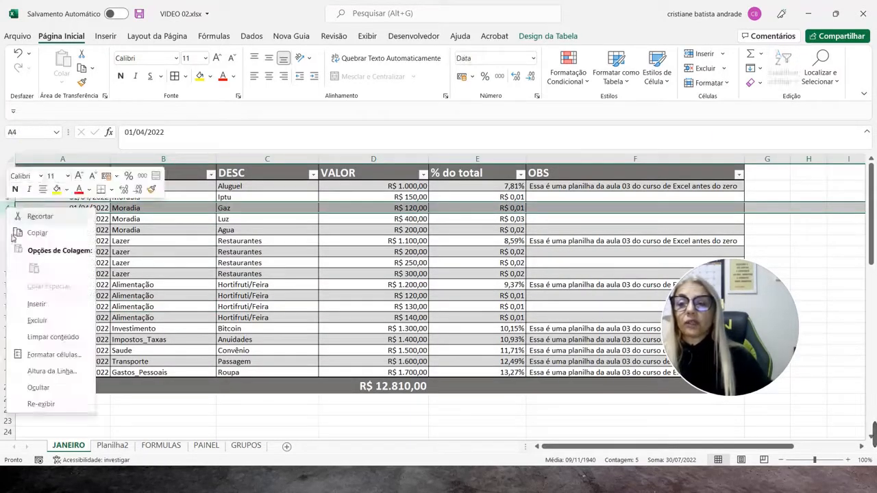
left_click(34, 304)
Choose Moradia as the GRUPO of the blank row 4
left_click(149, 210)
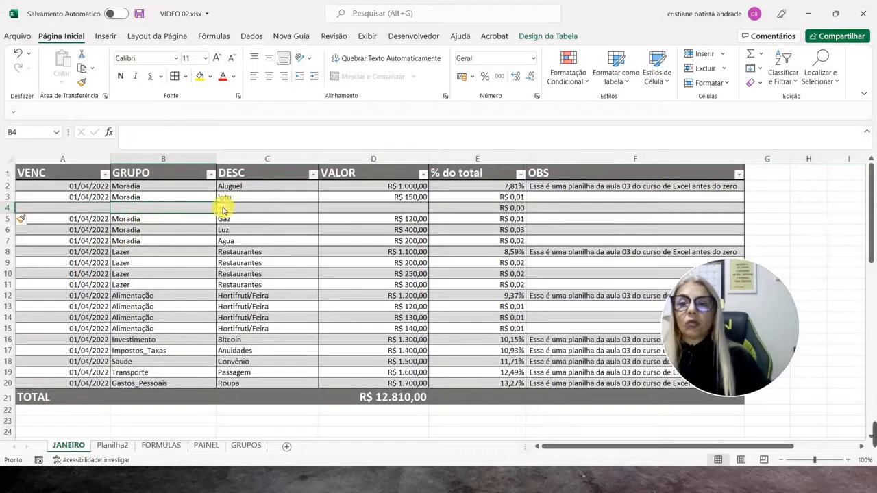
left_click(221, 208)
left_click(158, 224)
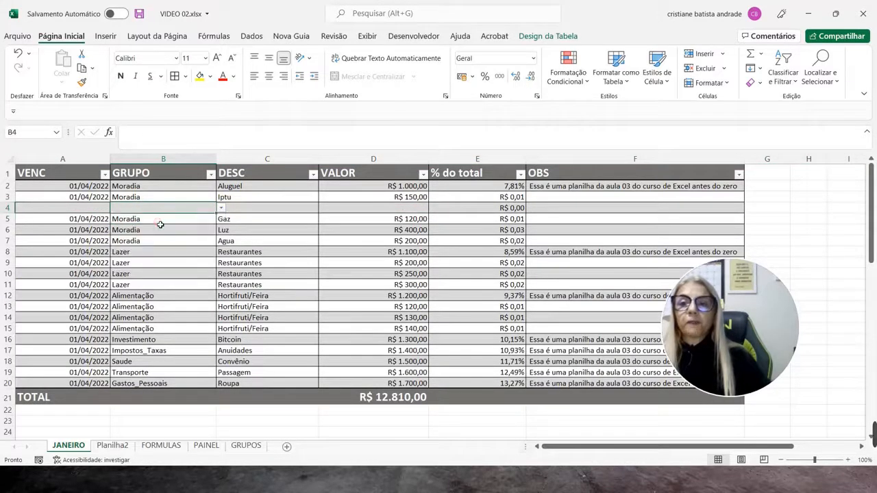
left_click(221, 208)
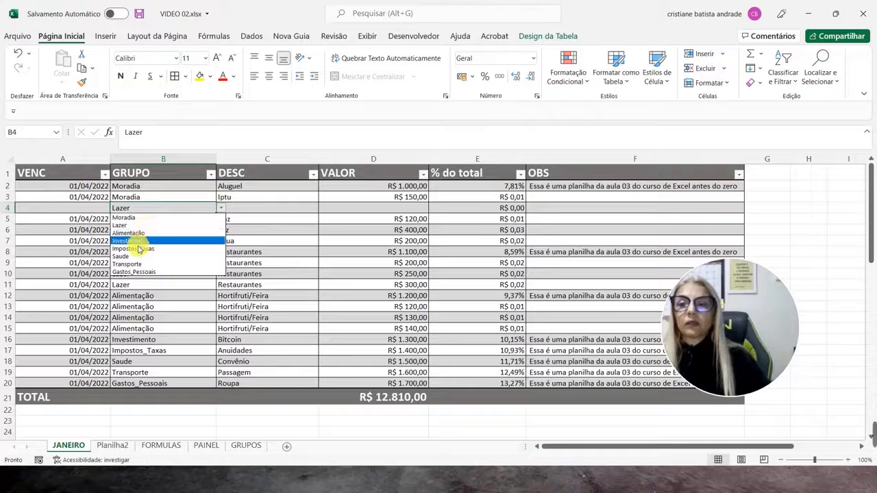
left_click(124, 217)
Set row 4's DESC to Outros and its VALOR to 1500
left_click(302, 208)
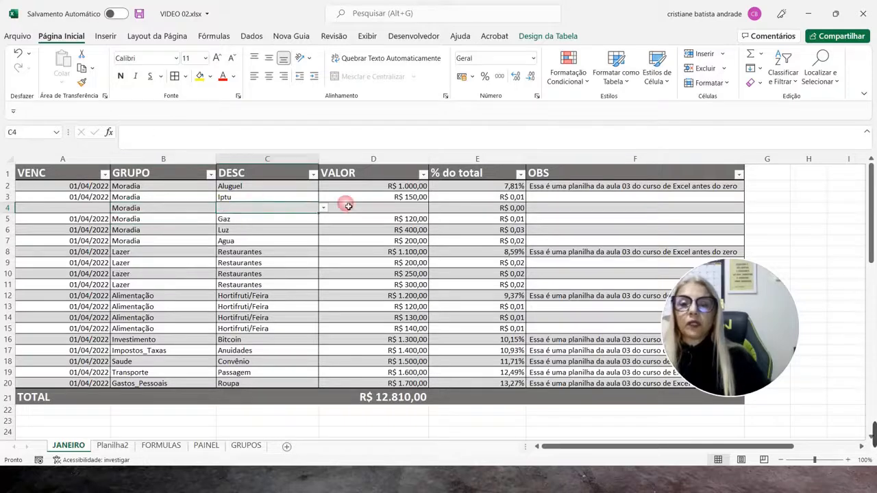
left_click(324, 208)
left_click(231, 253)
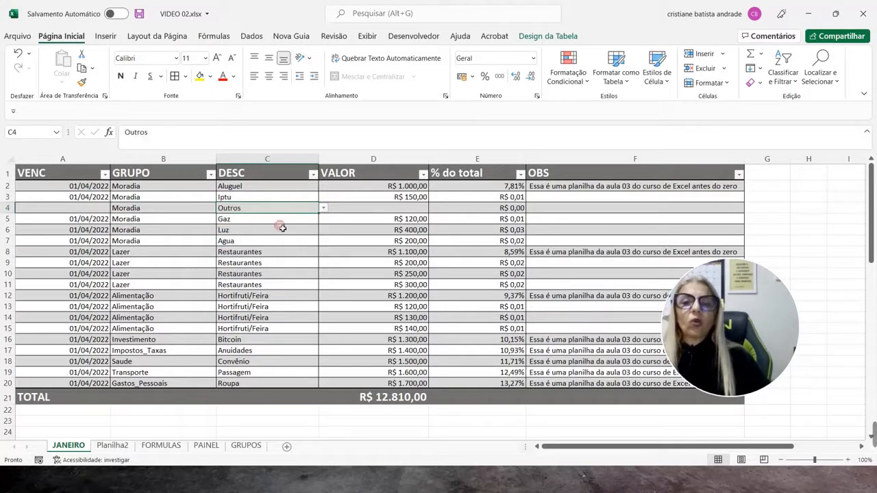
left_click(374, 209)
type("1500")
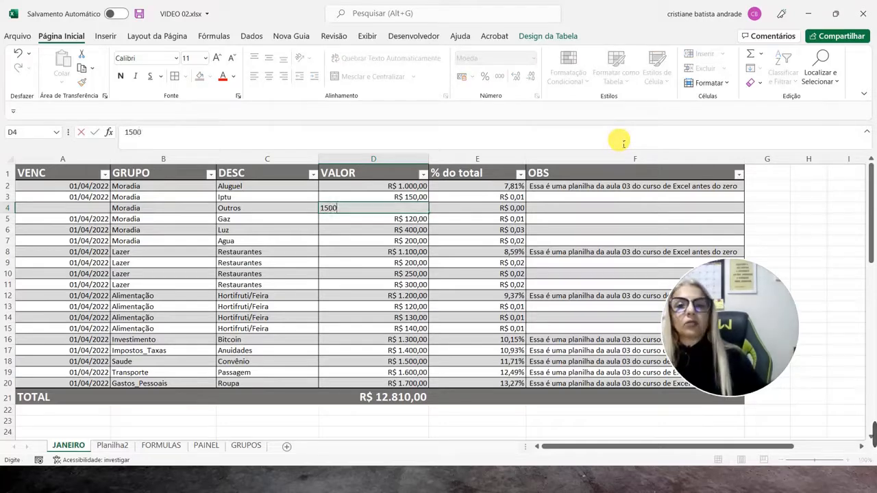
key("Return")
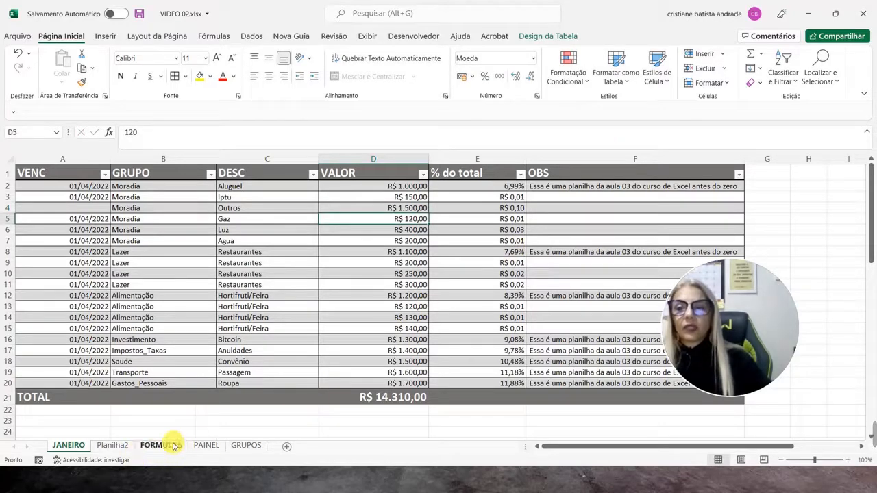
Check the Moradia total and percentage on the PAINEL sheet, along with the overall total in B10
left_click(200, 445)
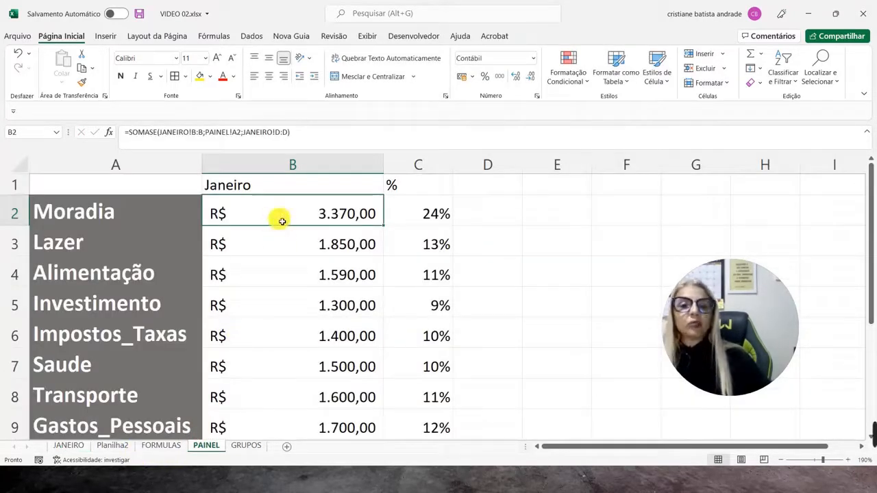
left_click(419, 208)
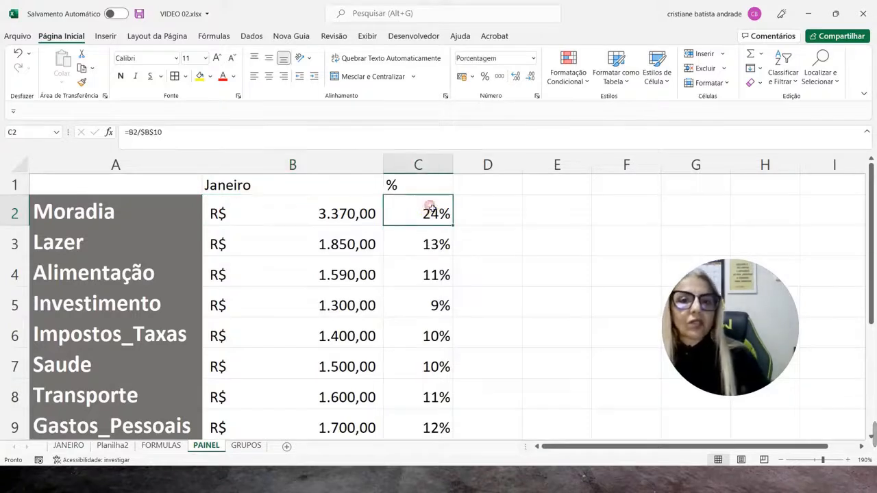
left_click(275, 223)
left_click(196, 221)
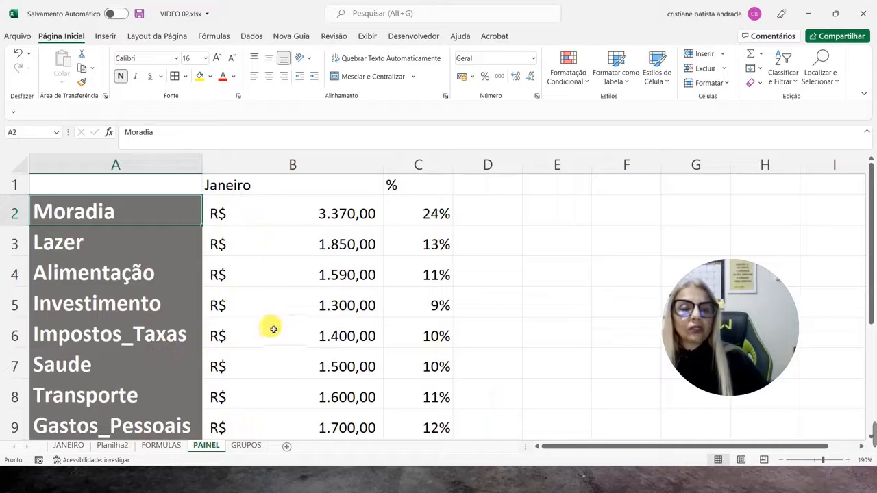
scroll(268, 331, "down", 2)
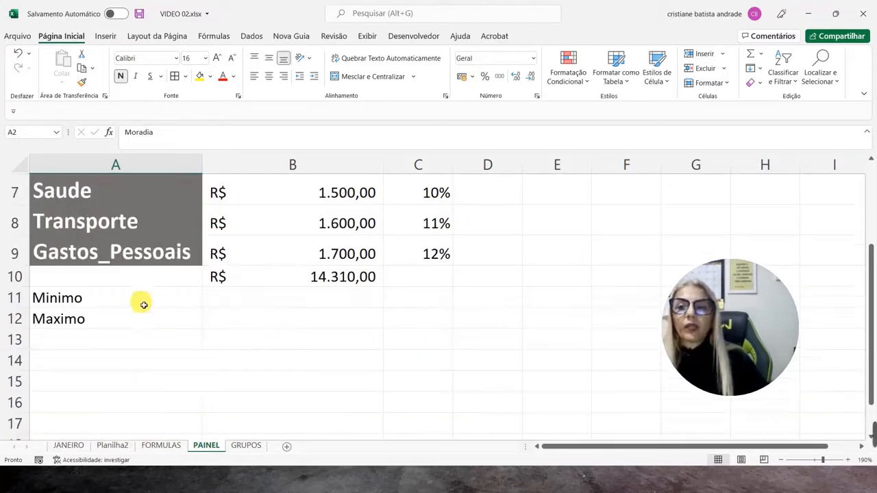
Move the Minimo and Maximo labels down one row to A12:A13, leaving row 11 blank
left_click(142, 303)
left_click(236, 305)
left_click(151, 303)
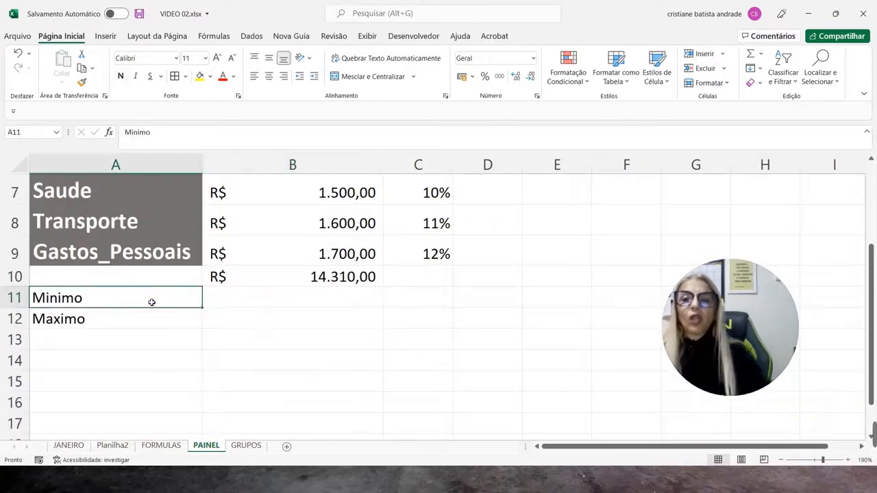
left_click(152, 317)
left_click_drag(153, 304, 147, 339)
left_click(137, 322)
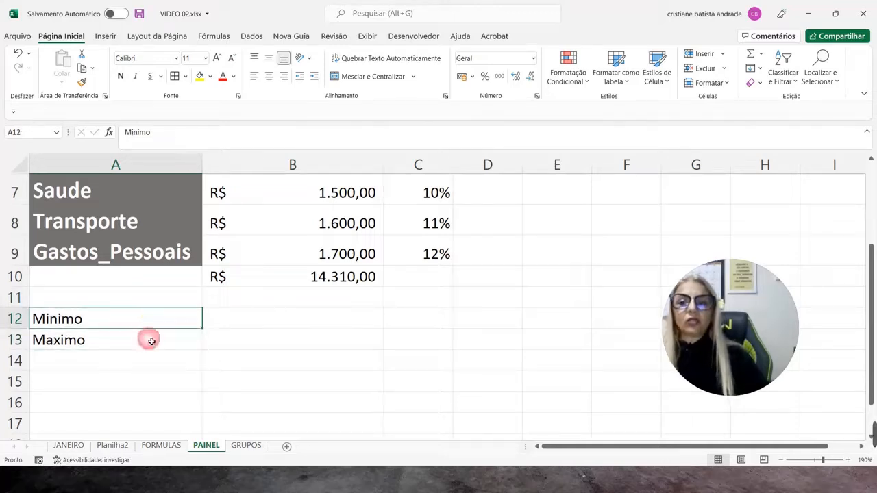
Calculate the smallest group total in B12 with =MÍNIMO(B2:B9) and compare it with the Investimento row
left_click(245, 314)
type("=")
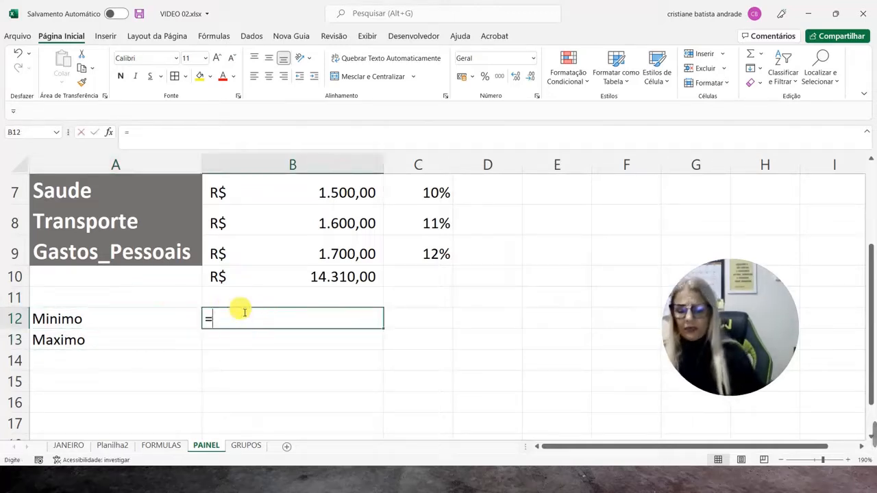
type("minimo(")
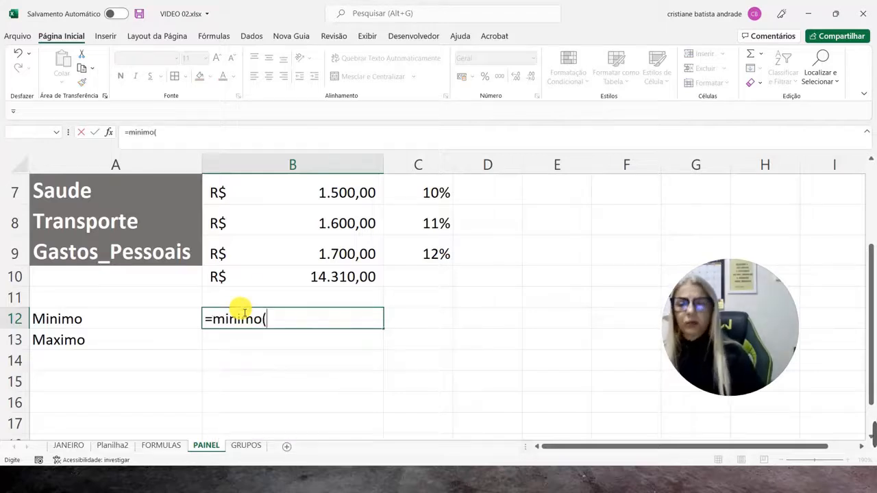
scroll(244, 310, "up", 2)
left_click_drag(291, 209, 282, 388)
key("Return")
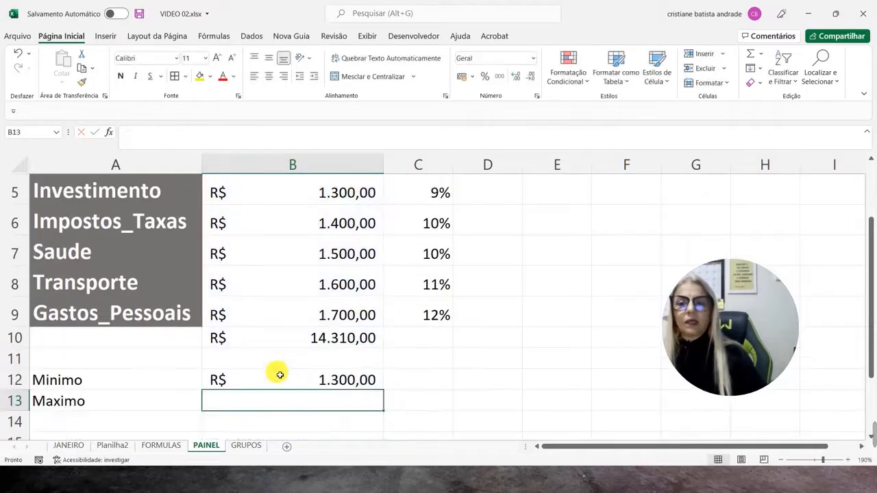
left_click(284, 379)
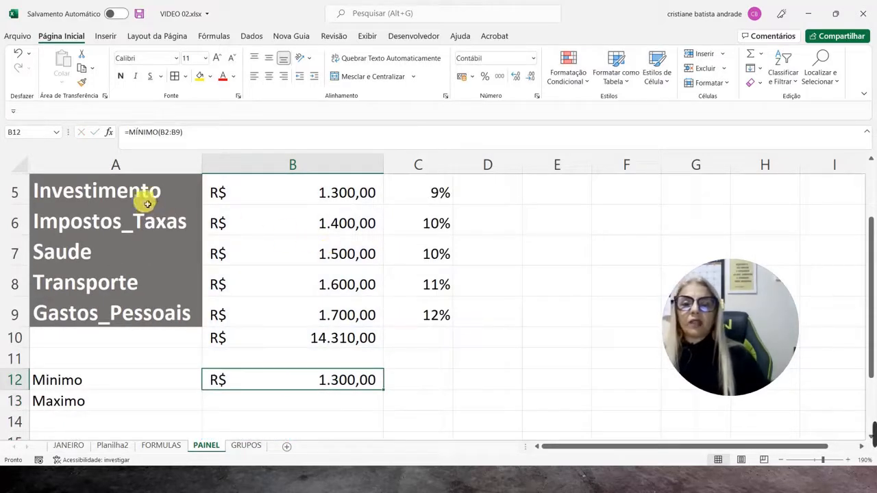
left_click_drag(144, 196, 401, 192)
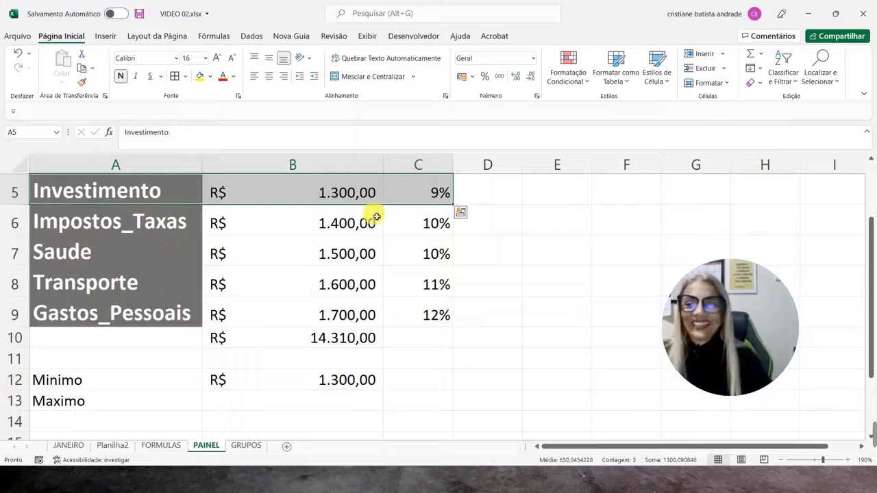
Calculate the largest group total in B13 with =MÁXIMO(B2:B9) and compare it with the Moradia row
left_click(207, 399)
type("=maxim")
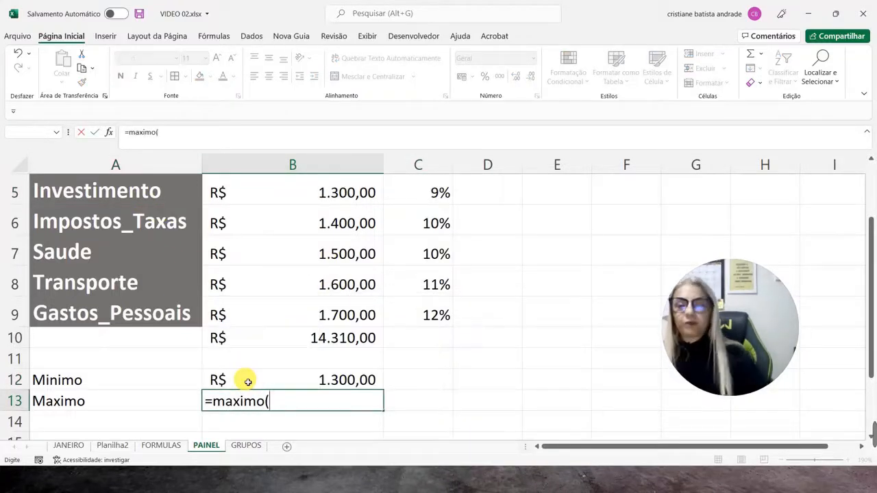
type("o(")
scroll(248, 382, "up", 1)
left_click_drag(302, 215, 306, 387)
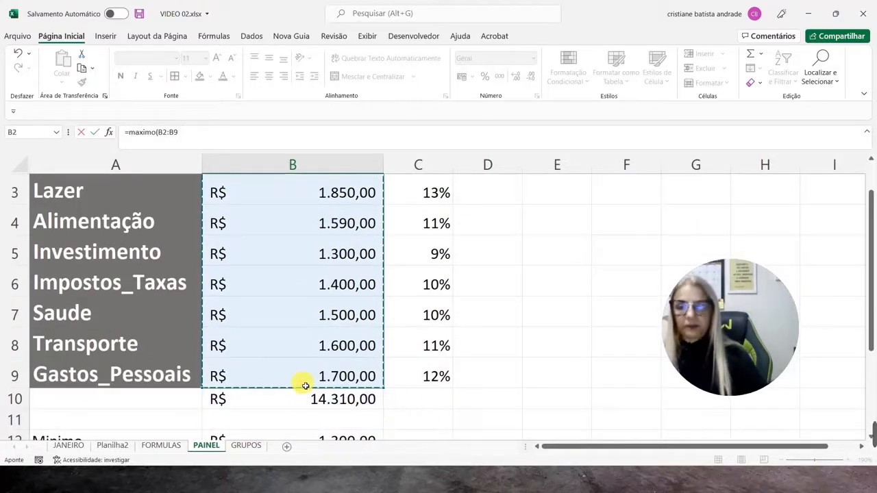
key("Return")
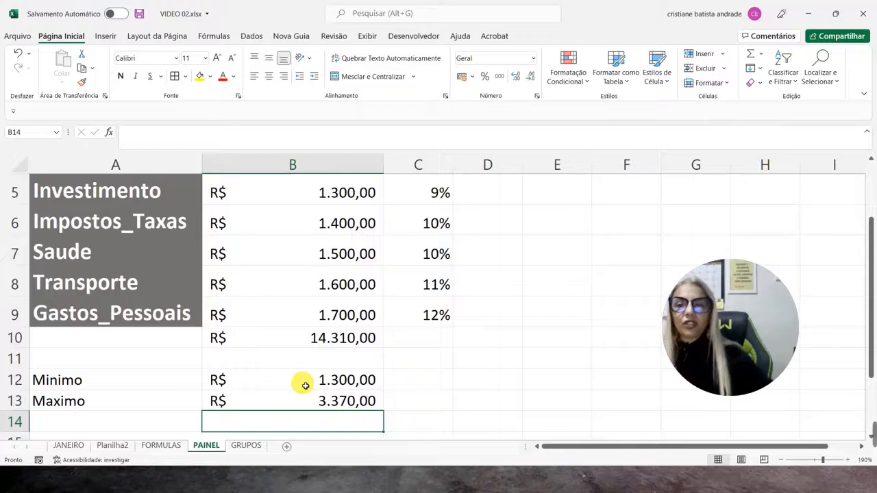
key("Up")
scroll(301, 398, "up", 2)
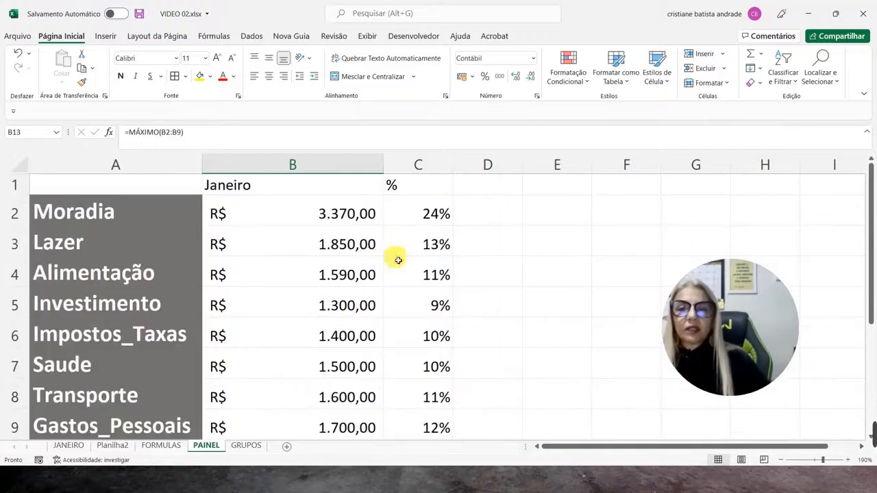
left_click_drag(436, 214, 81, 213)
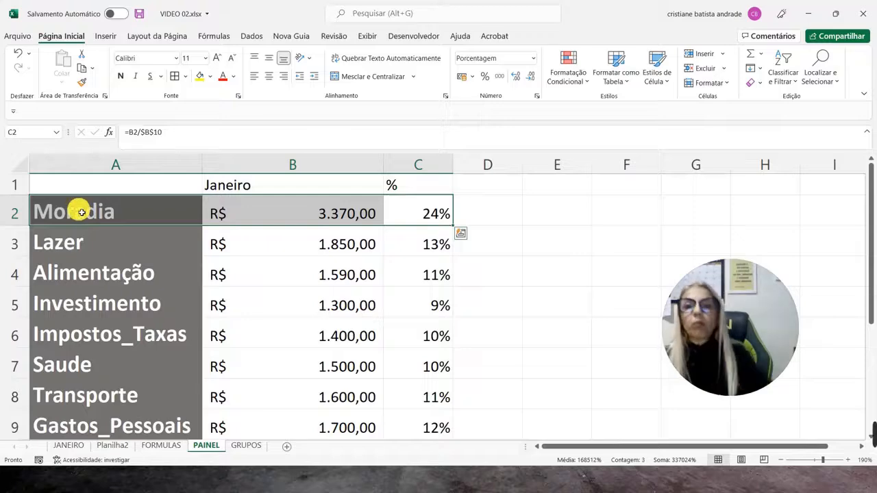
scroll(112, 314, "down", 3)
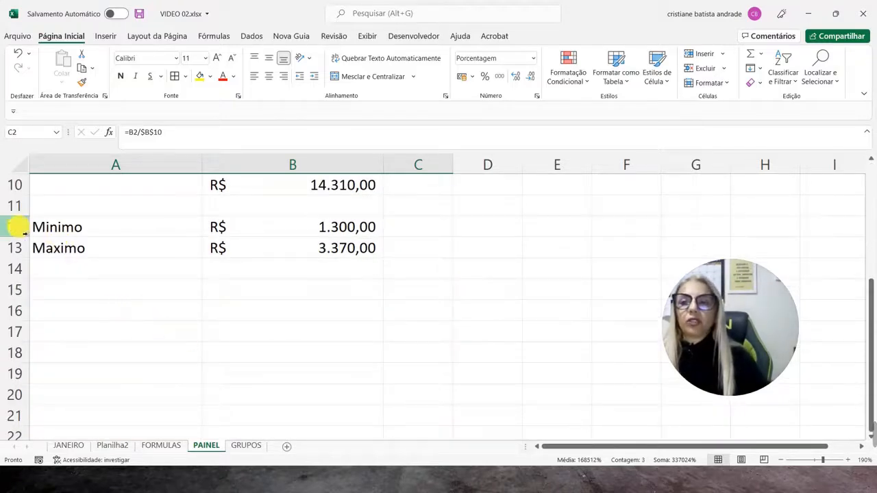
left_click_drag(15, 227, 16, 247)
scroll(248, 295, "up", 3)
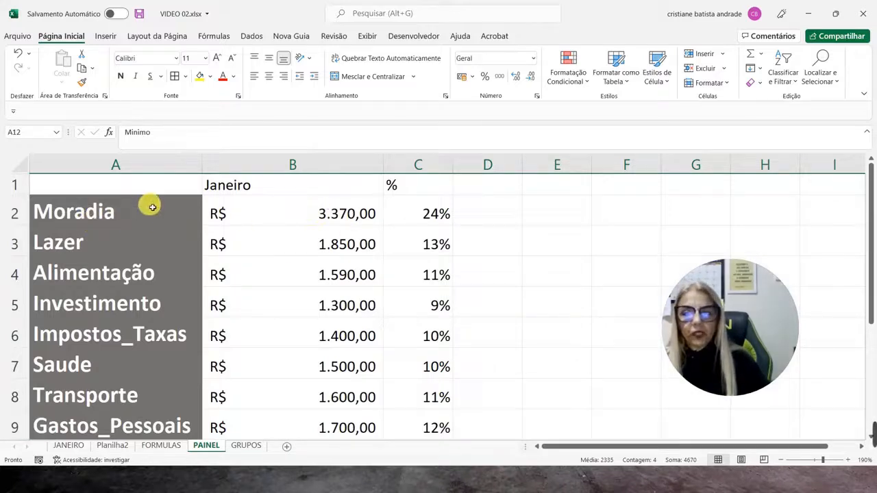
Add an É Igual a conditional formatting rule to B2:B9 for =$B$13, using Preenchimento Vermelho Claro e Texto Vermelho Escuro
left_click_drag(294, 219, 349, 374)
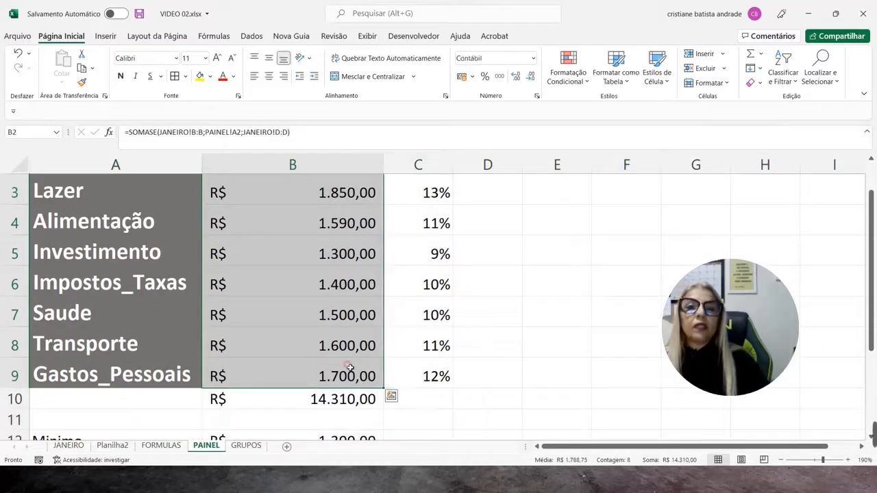
left_click(588, 80)
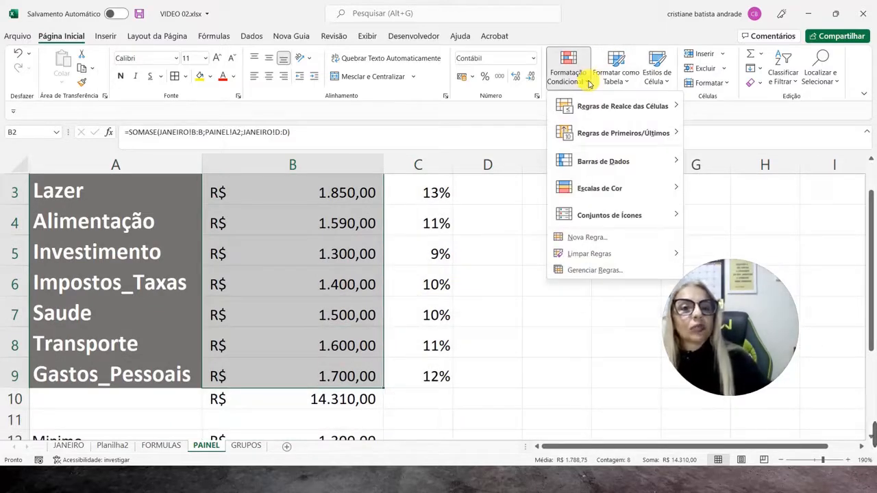
mouse_move(607, 109)
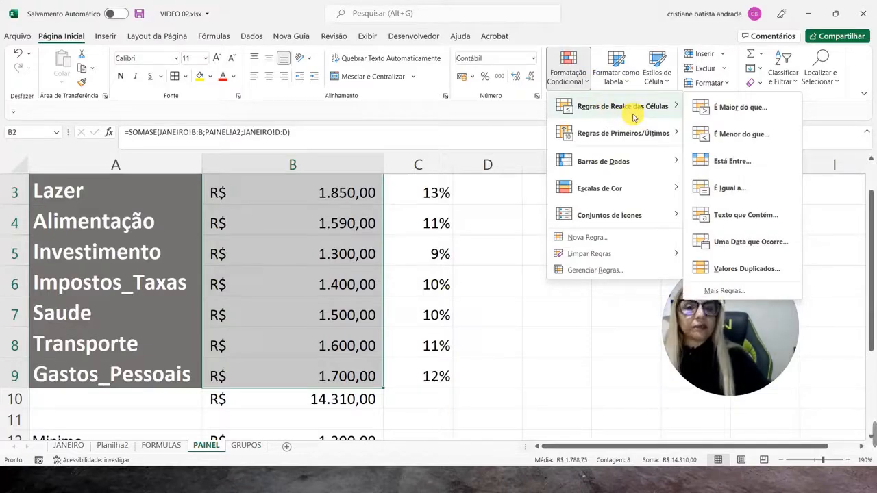
left_click(732, 189)
scroll(294, 329, "down", 2)
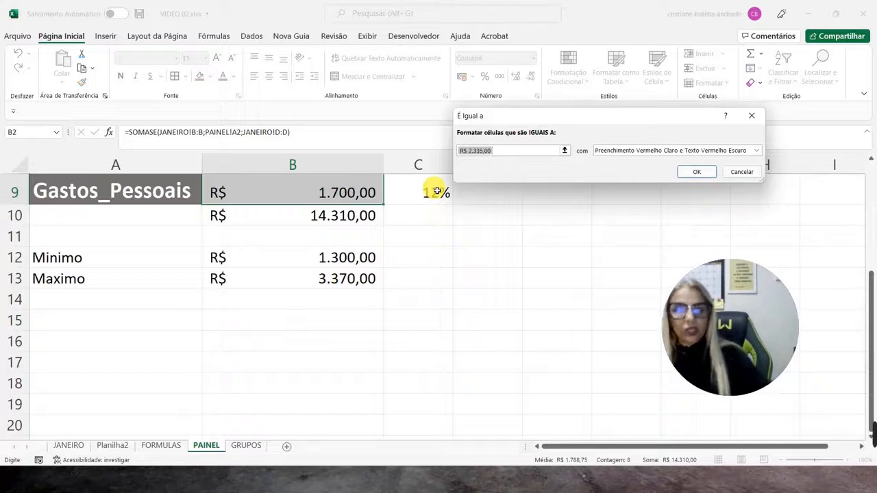
type("=")
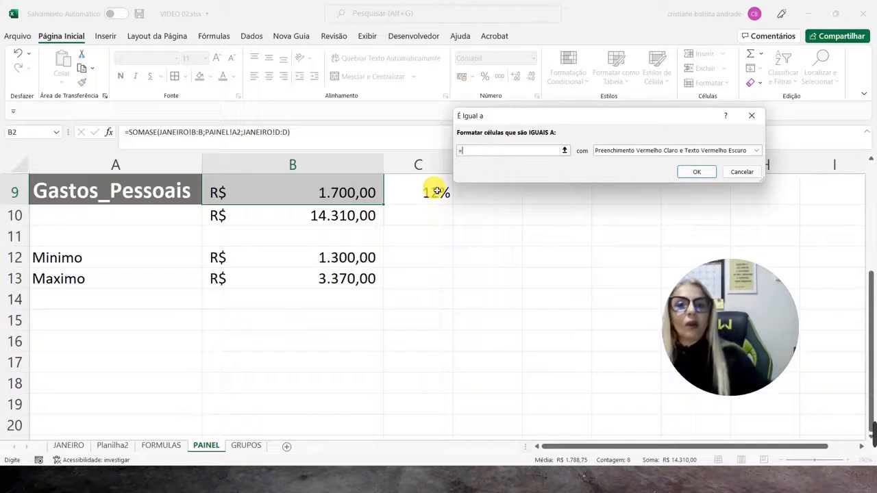
left_click(299, 279)
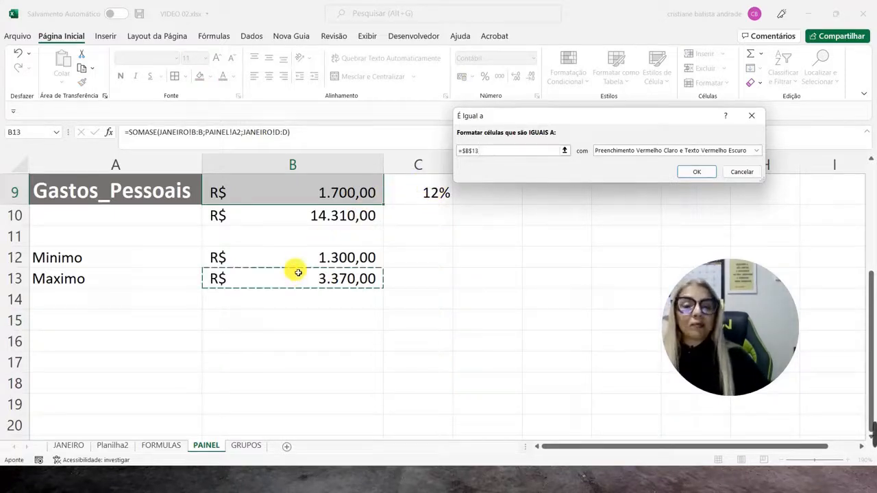
left_click(692, 172)
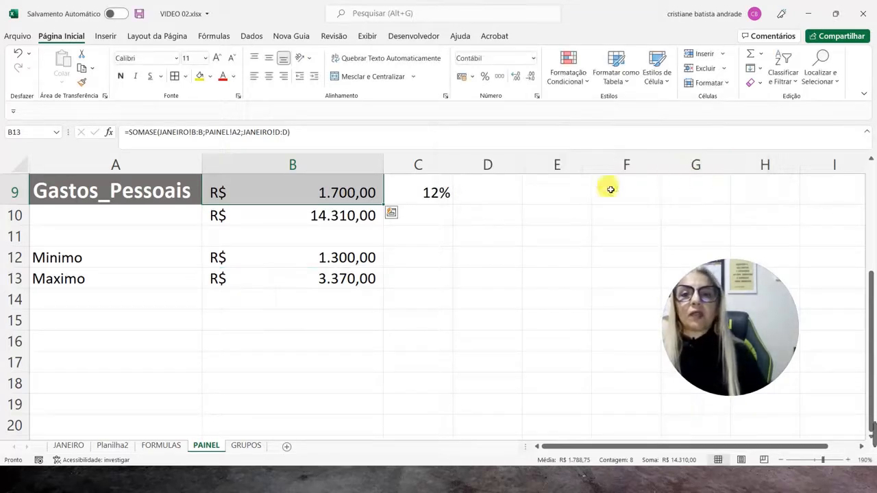
scroll(480, 198, "up", 3)
left_click_drag(148, 212, 363, 213)
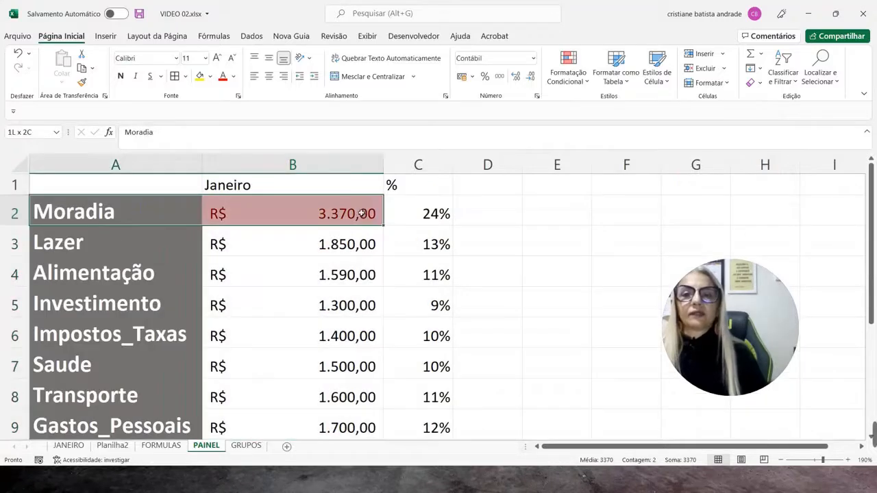
left_click(362, 213)
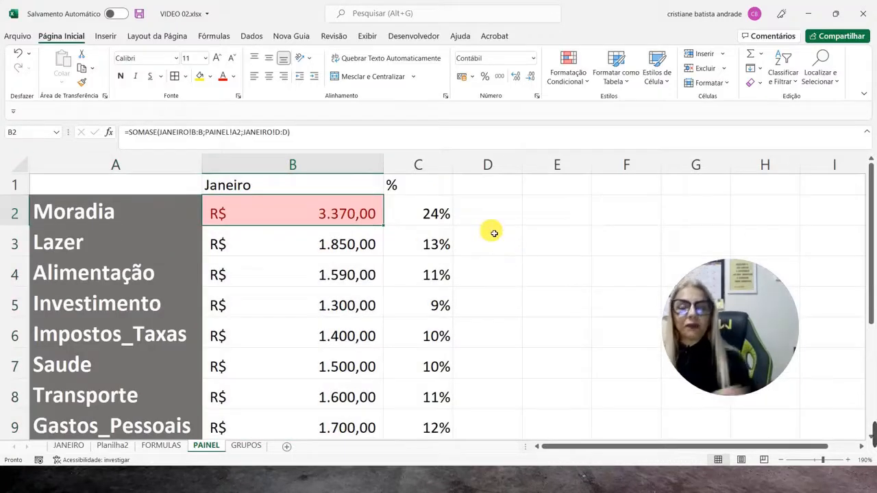
On the JANEIRO sheet, clear the VALOR of the Iptu expense and set the Outros expense to 150
left_click(69, 446)
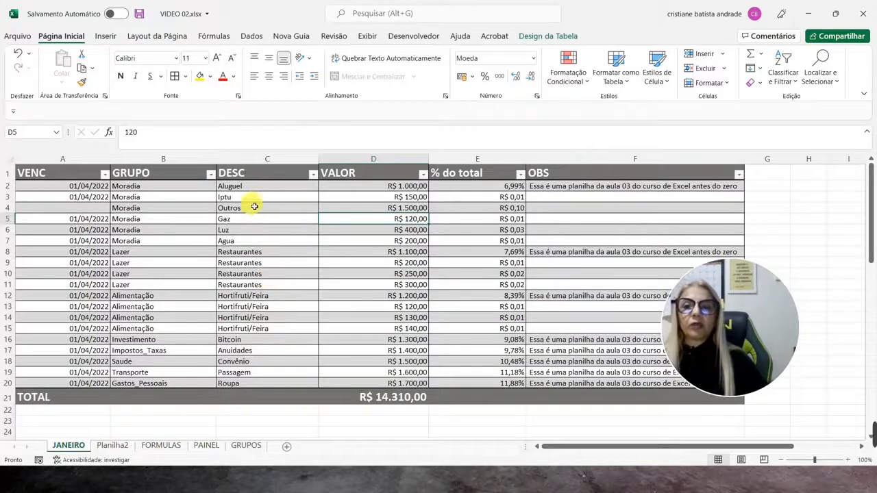
left_click(359, 198)
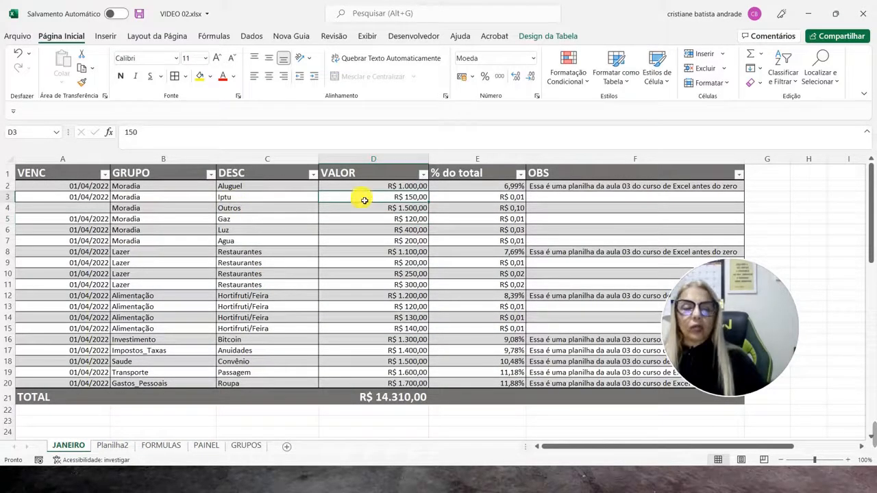
key("Delete")
key("Down")
type("1")
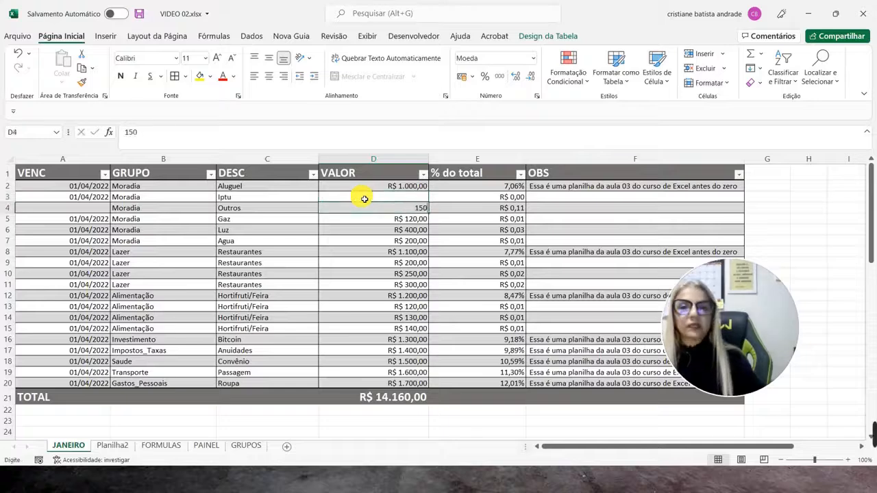
type("50")
key("Return")
Set the VALOR of the Gaz expense to 100 and the Luz expense to 50
type("100")
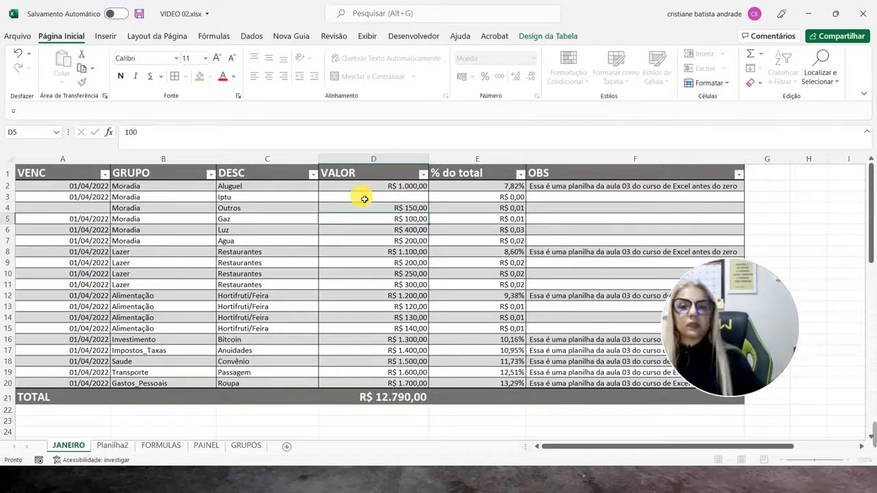
key("Return")
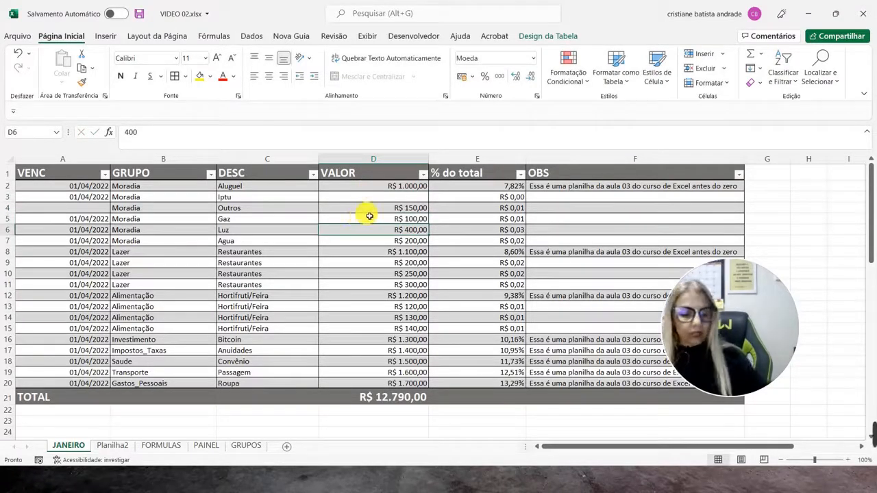
type("50")
key("Return")
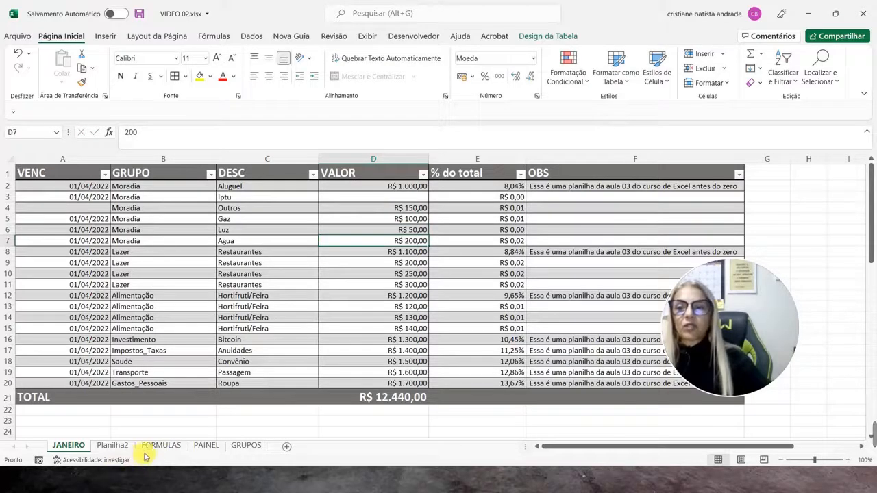
Check on the PAINEL sheet which group total is highlighted as the maximum, comparing Moradia with Lazer
left_click(206, 445)
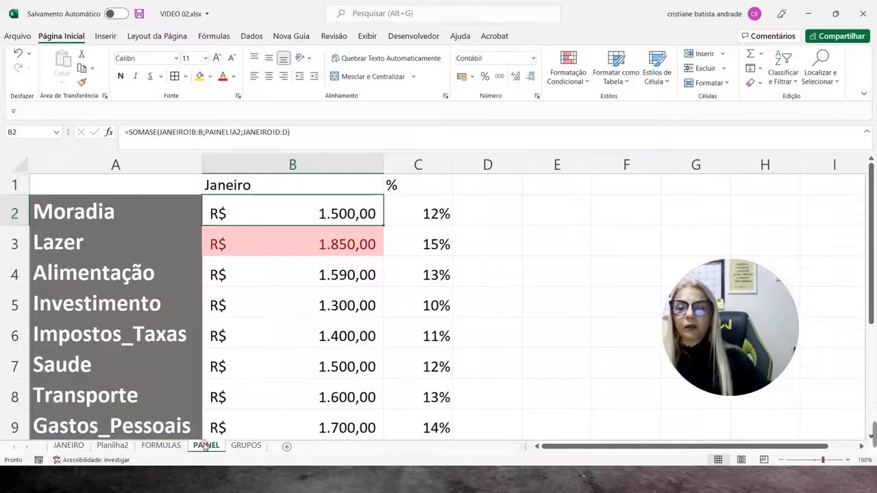
left_click(137, 211)
left_click(291, 218)
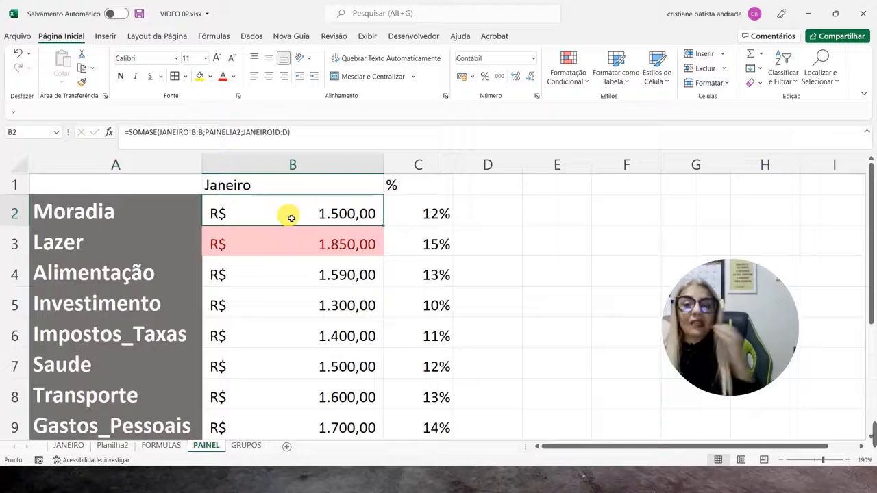
left_click(309, 252)
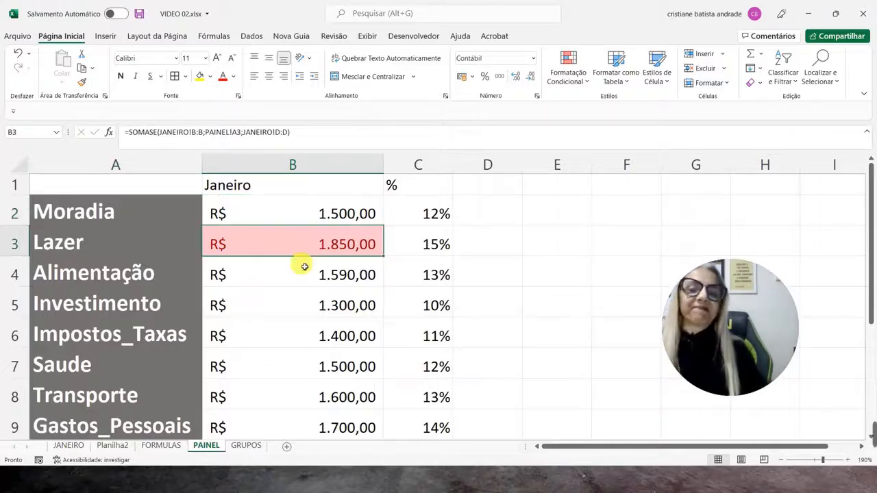
On the JANEIRO sheet, set the VALOR of the first Lazer expense to 50 and check which group total is highlighted on PAINEL
left_click(68, 445)
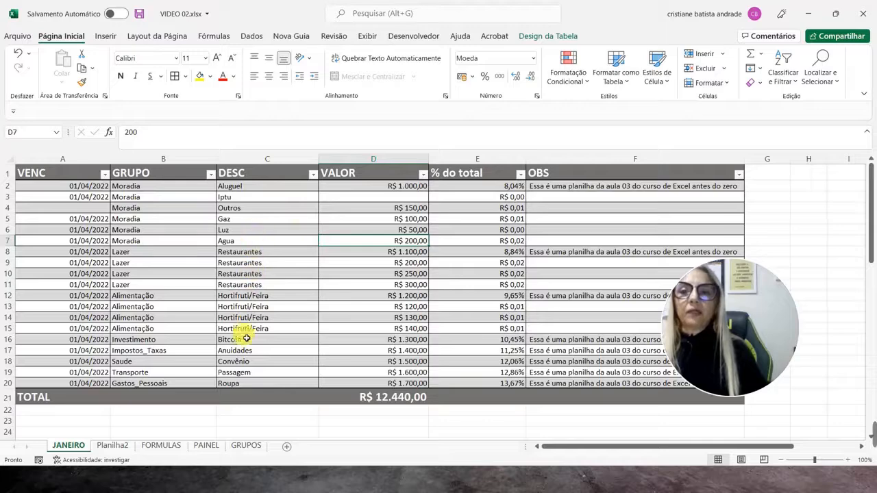
left_click(248, 177)
left_click(246, 219)
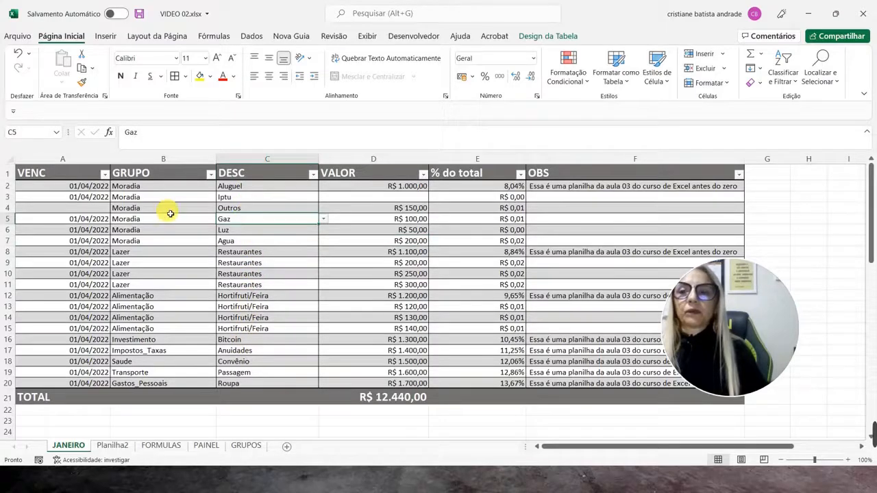
left_click(155, 240)
left_click(250, 263)
left_click(383, 252)
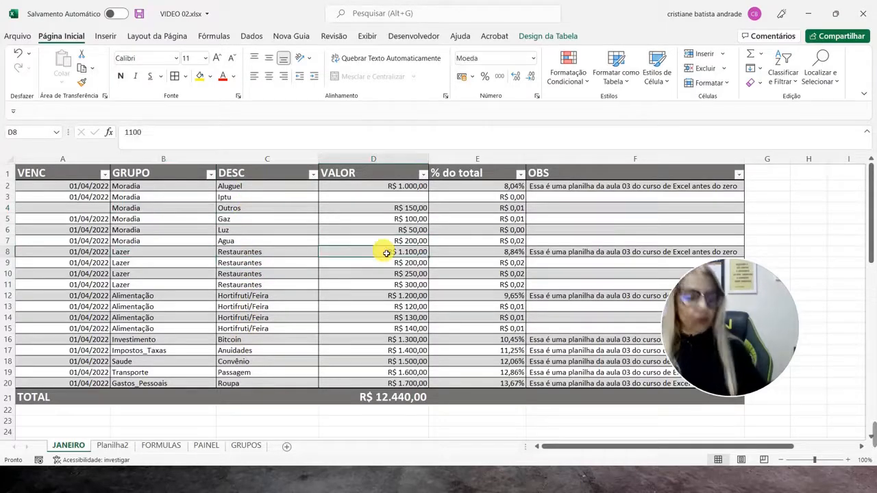
type("50")
key("Return")
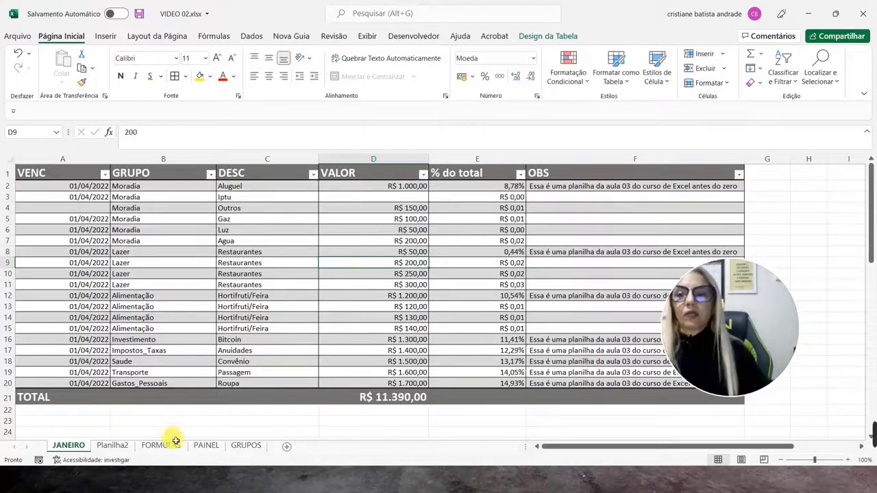
left_click(200, 446)
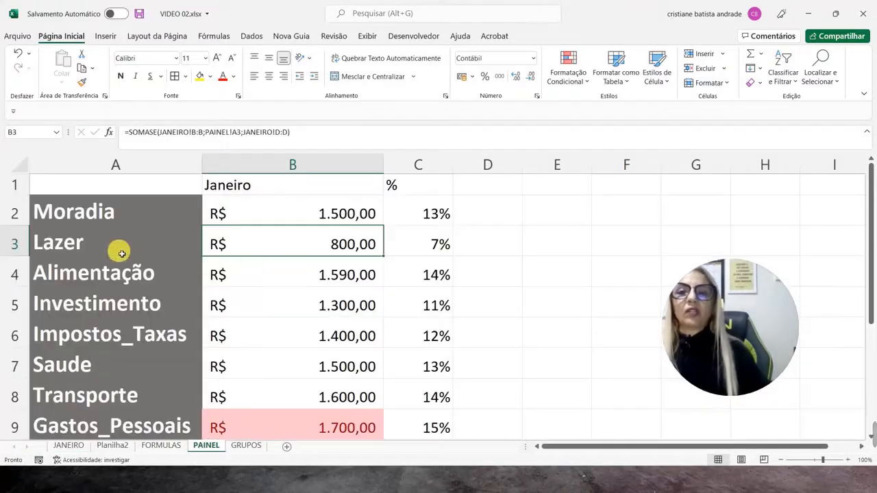
scroll(333, 288, "down", 1)
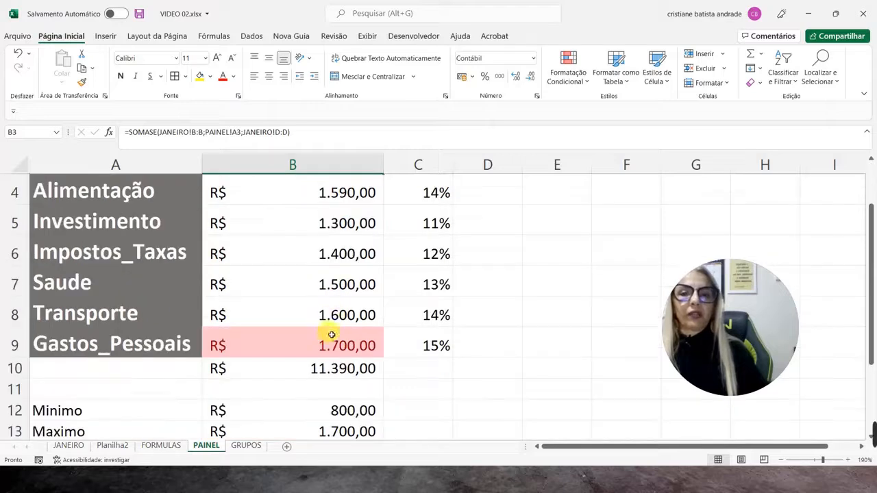
left_click(330, 342)
scroll(331, 342, "up", 1)
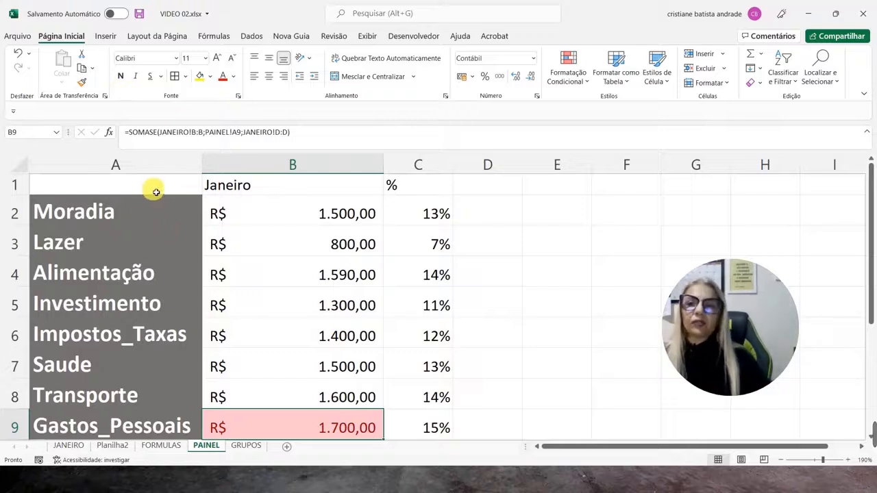
Remove the borders and fill from A1:D13 on PAINEL and reset the text colour to automatic black
left_click_drag(156, 192, 476, 352)
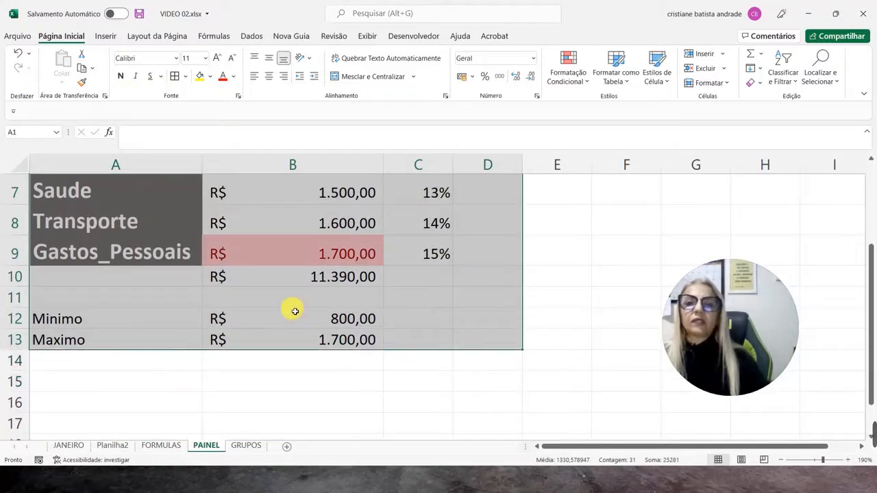
scroll(293, 310, "up", 2)
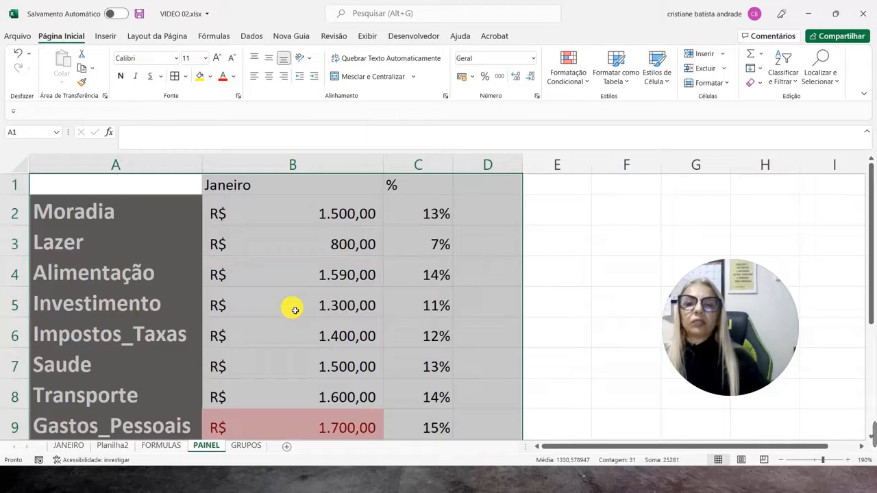
left_click(185, 80)
left_click(188, 174)
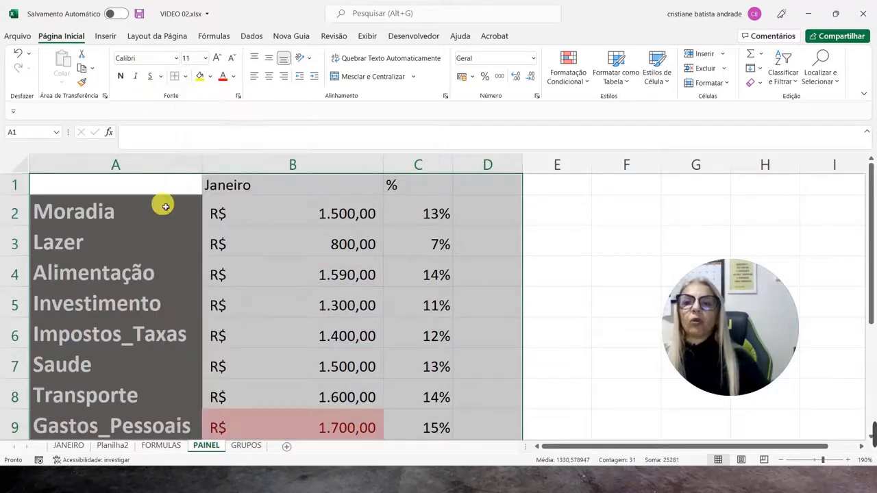
left_click(210, 77)
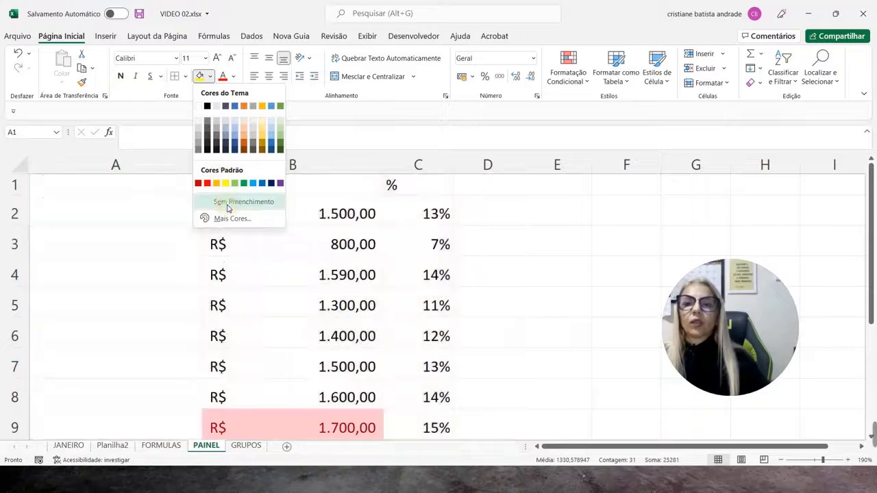
left_click(228, 208)
left_click(234, 77)
left_click(226, 89)
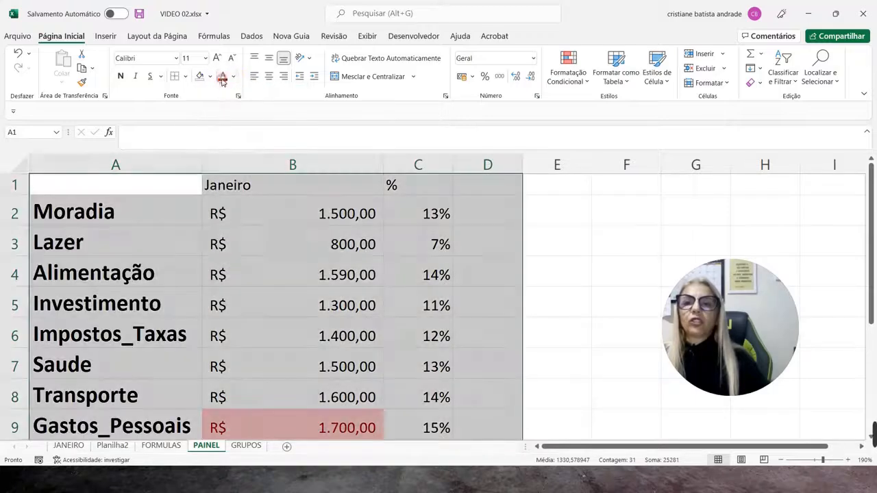
Reduce the font size of A1:D13 to 10 and remove the bold formatting
left_click(232, 57)
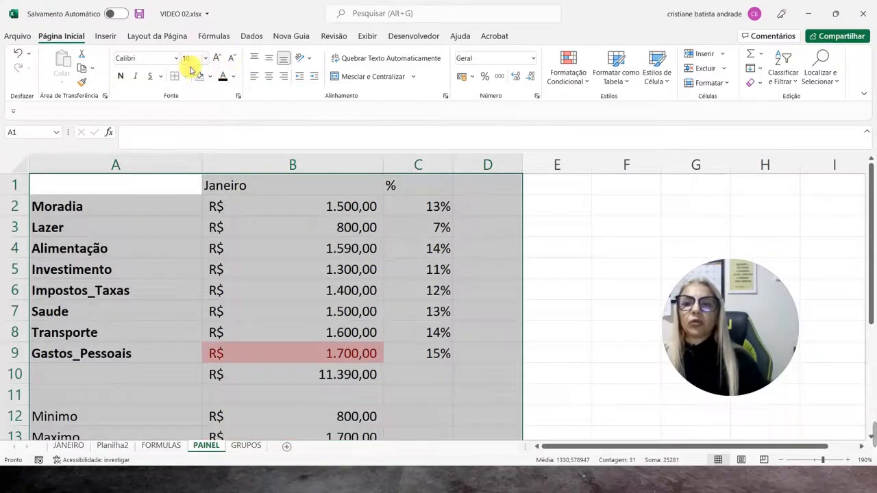
left_click(121, 77)
left_click(120, 76)
left_click(304, 280)
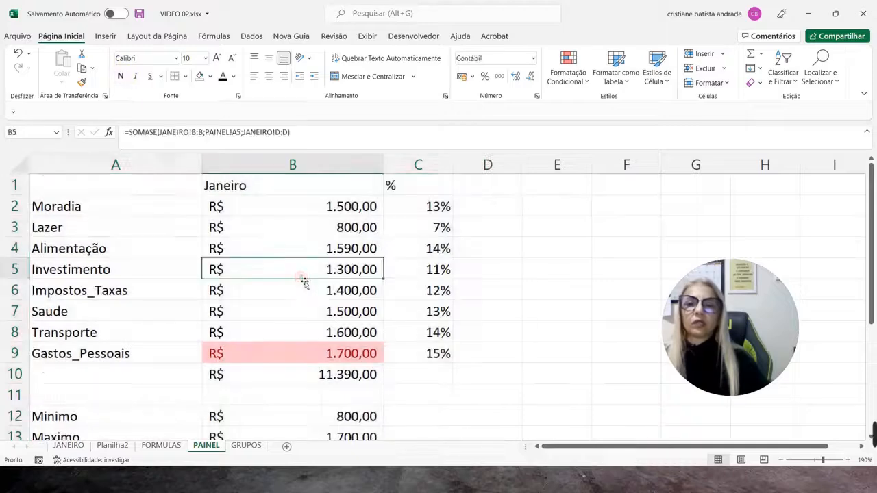
scroll(301, 280, "down", 2)
scroll(302, 279, "up", 2)
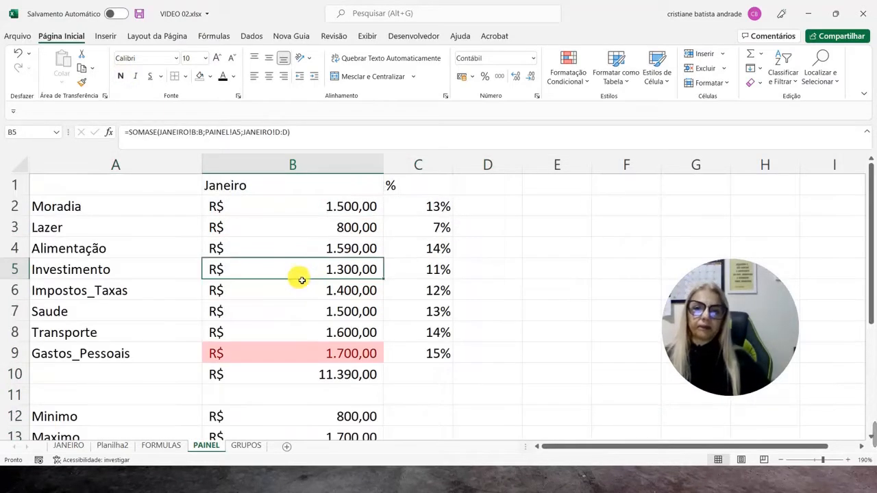
Format A1:C10 as a table with headers, using the style with a black header row and plain white rows
left_click_drag(151, 185, 405, 369)
left_click(617, 69)
left_click(613, 159)
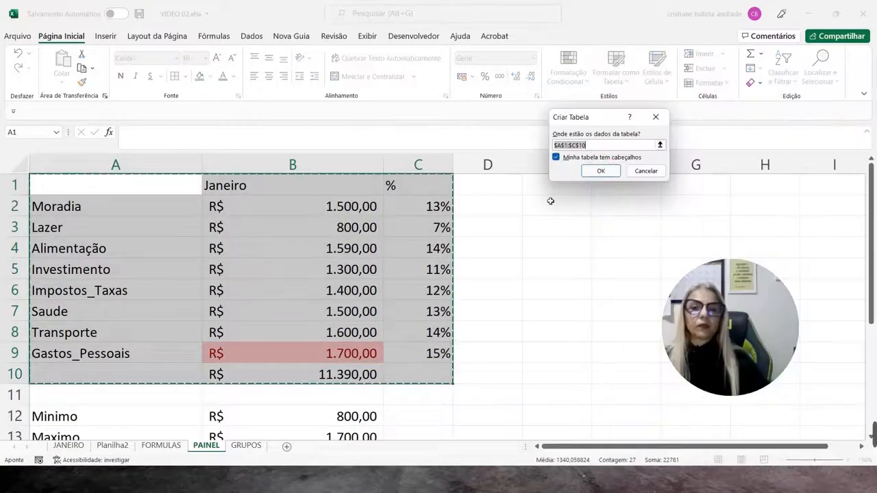
left_click(590, 171)
left_click(444, 249)
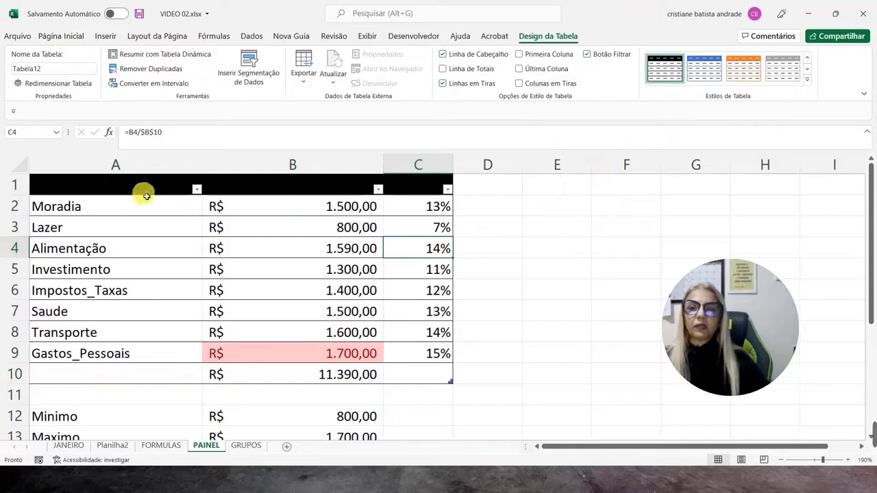
Change the font colour of the table's header row A1:C1 to white
left_click_drag(146, 197, 411, 193)
left_click(61, 36)
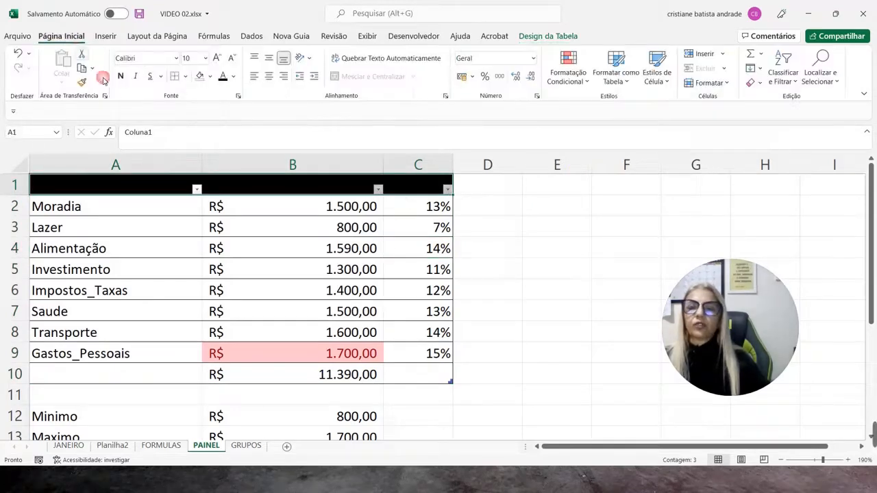
left_click(232, 76)
left_click(224, 127)
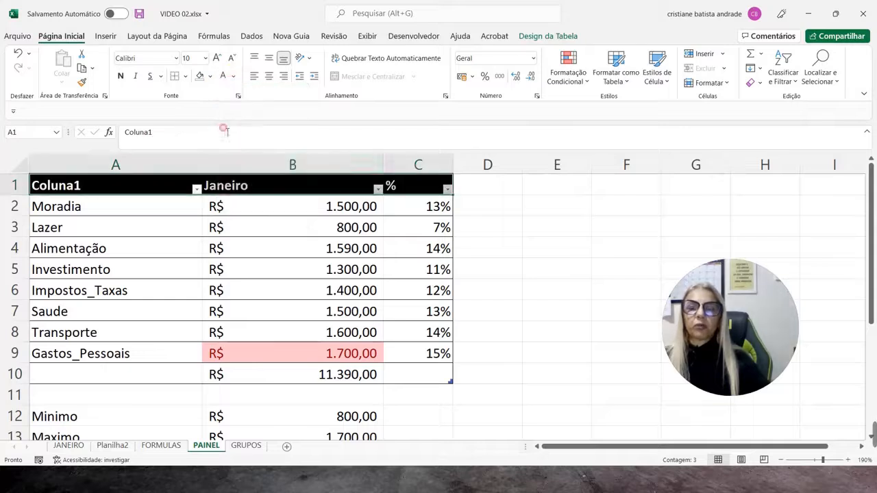
left_click(218, 227)
Rename the header in A1 as descrição and widen column B slightly
left_click(132, 188)
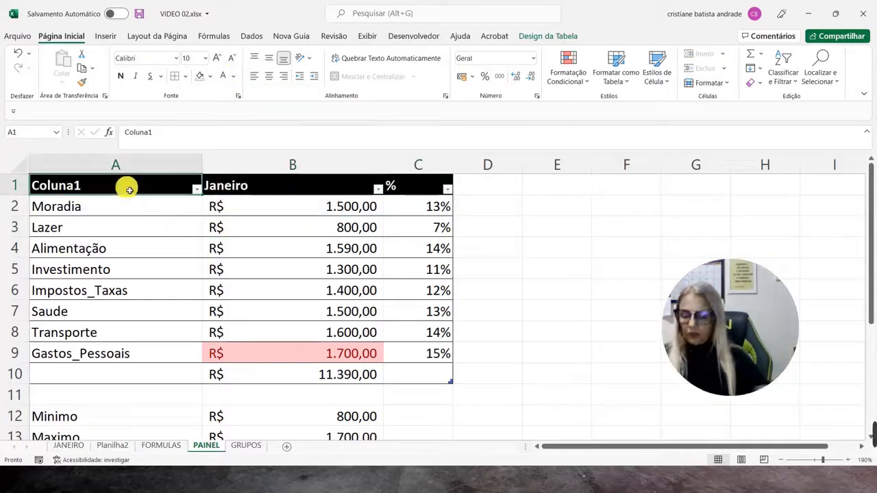
type("descriç")
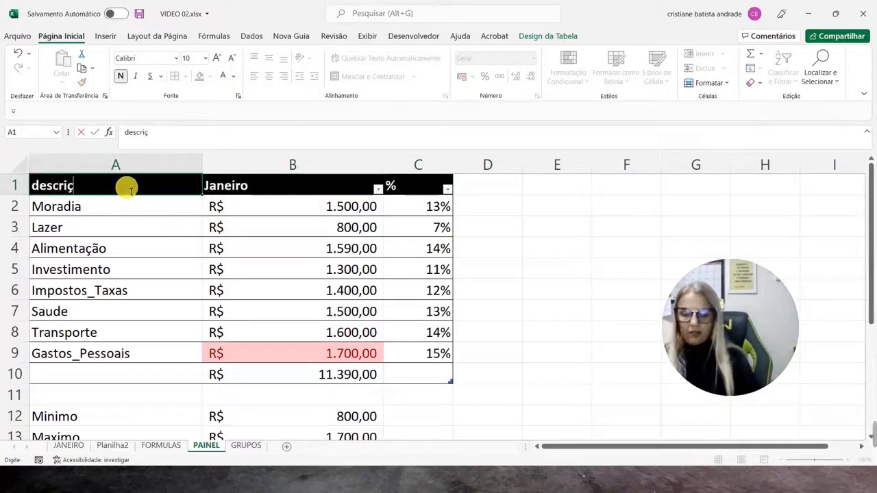
type("ão")
key("Return")
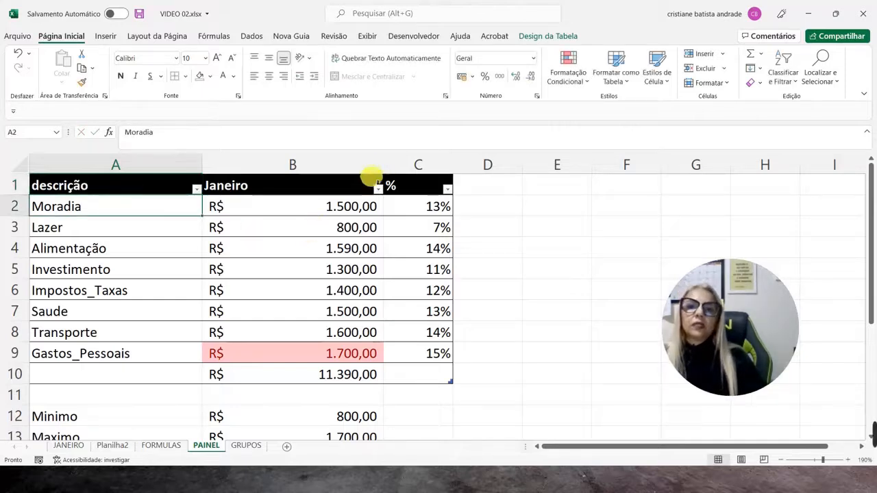
left_click_drag(383, 165, 393, 165)
Review the formatted PAINEL table down to the Minimo and Maximo rows and the empty columns beside it
left_click(363, 228)
scroll(364, 242, "down", 2)
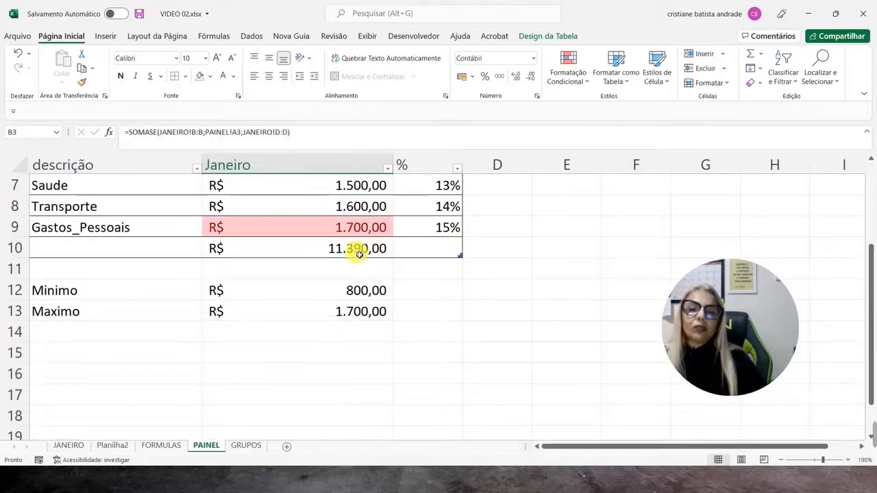
scroll(359, 255, "up", 2)
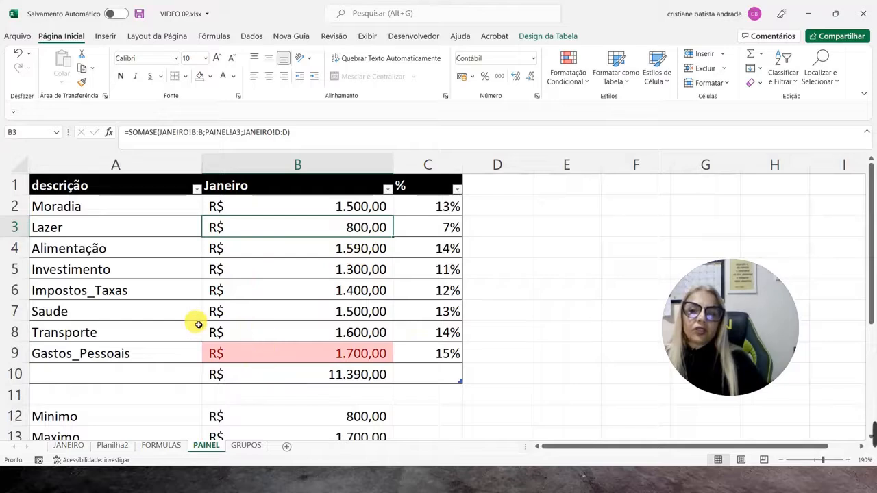
scroll(197, 324, "down", 1)
scroll(197, 325, "up", 1)
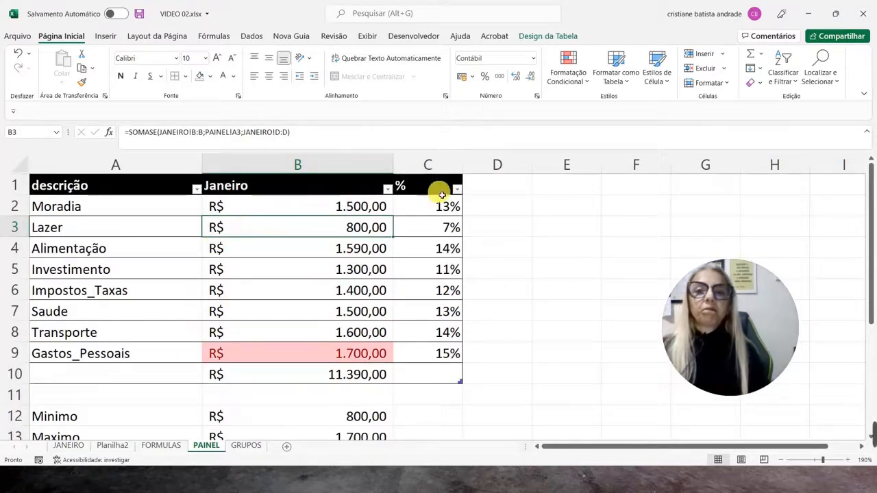
left_click(479, 190)
left_click(551, 183)
left_click(627, 181)
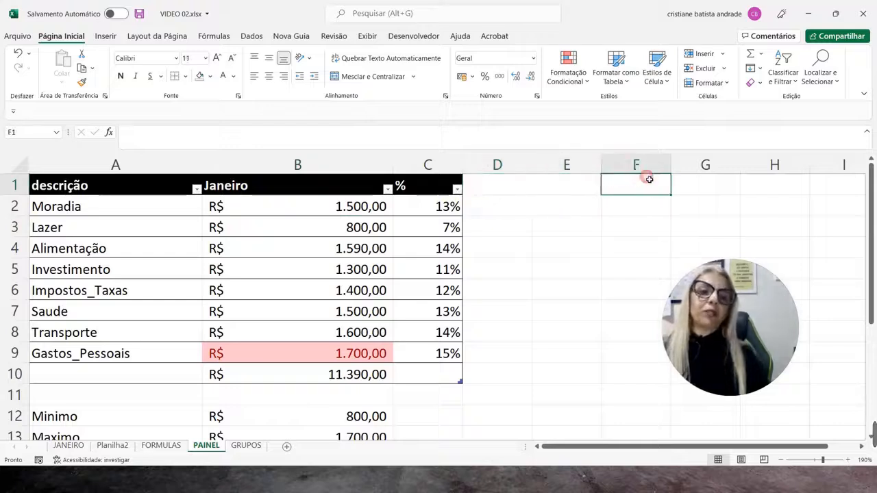